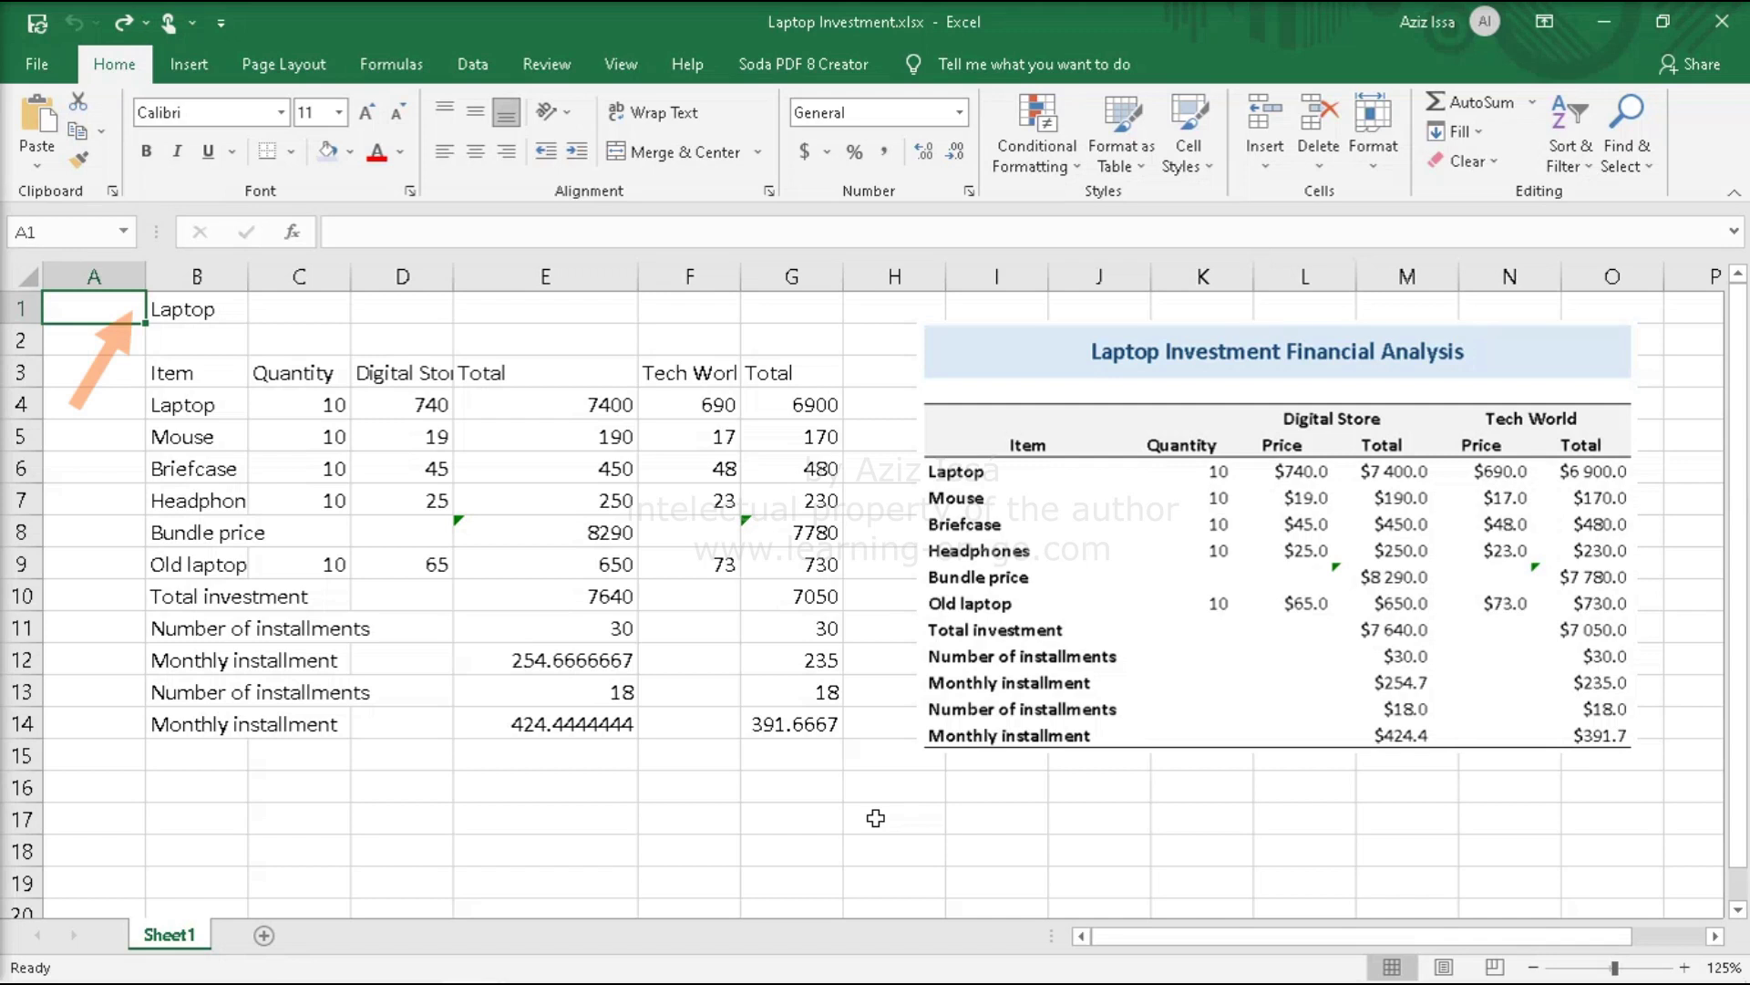
- Insert a blank row above the title row, then merge and center the title across B2:G2
left_click(1265, 164)
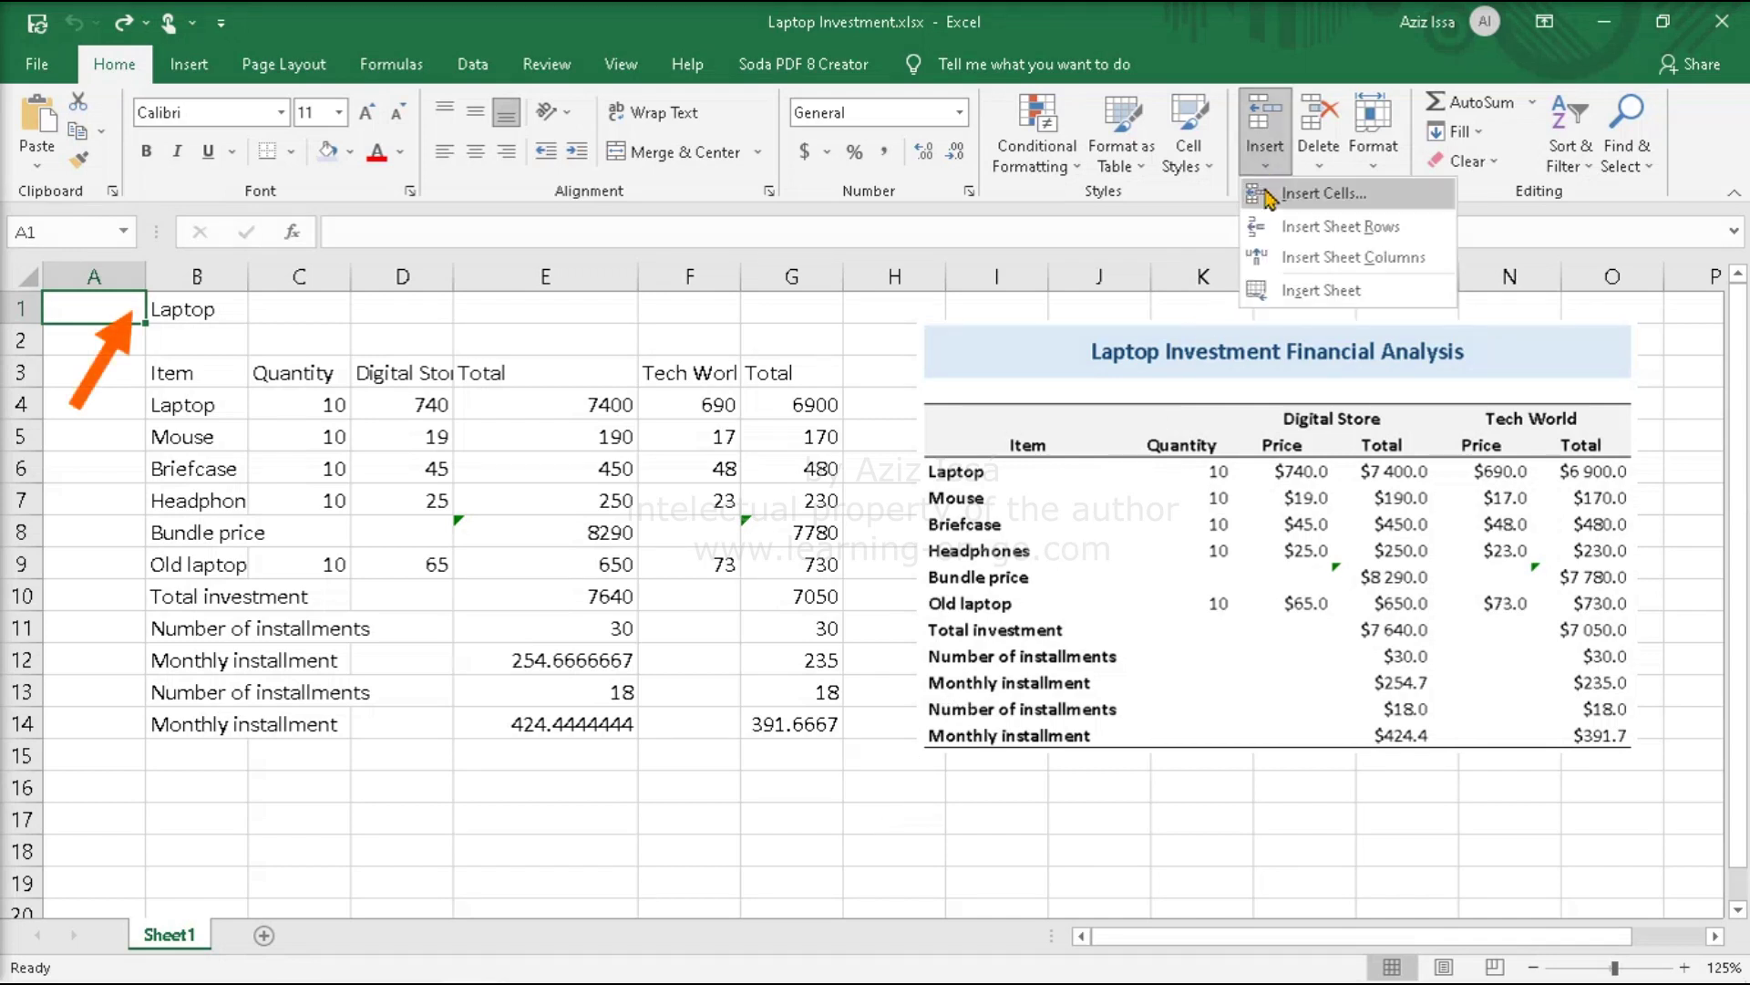
left_click(1288, 228)
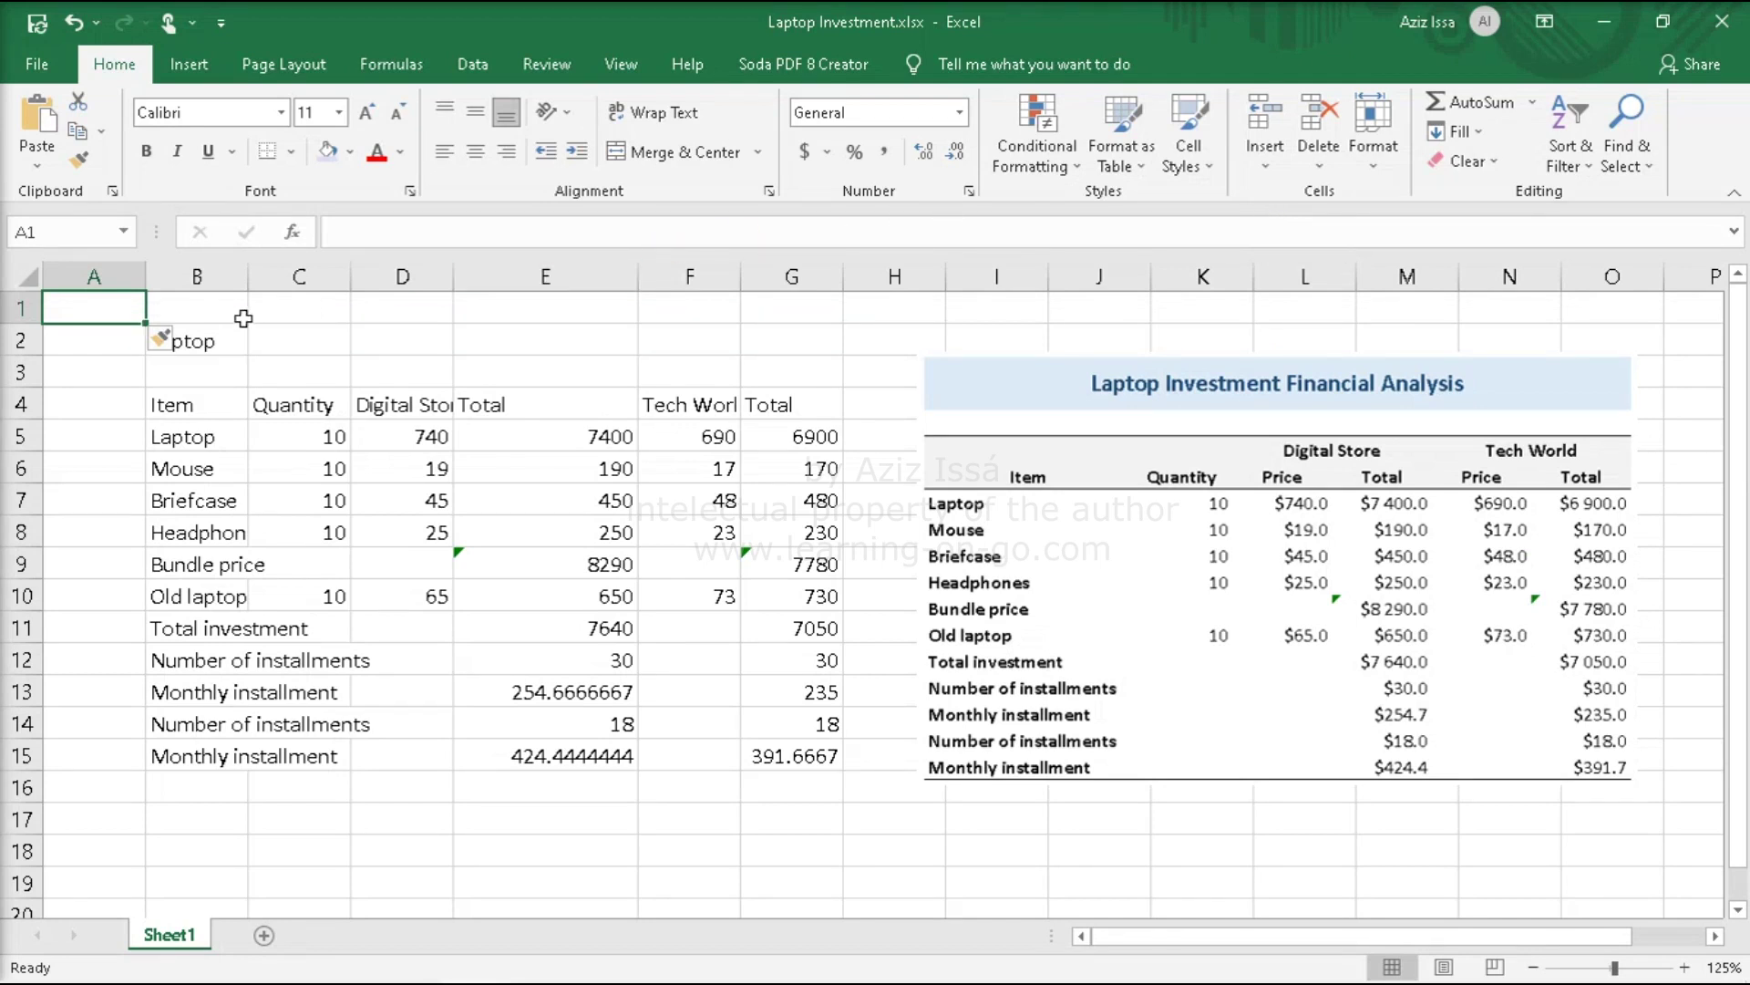
left_click_drag(217, 337, 762, 335)
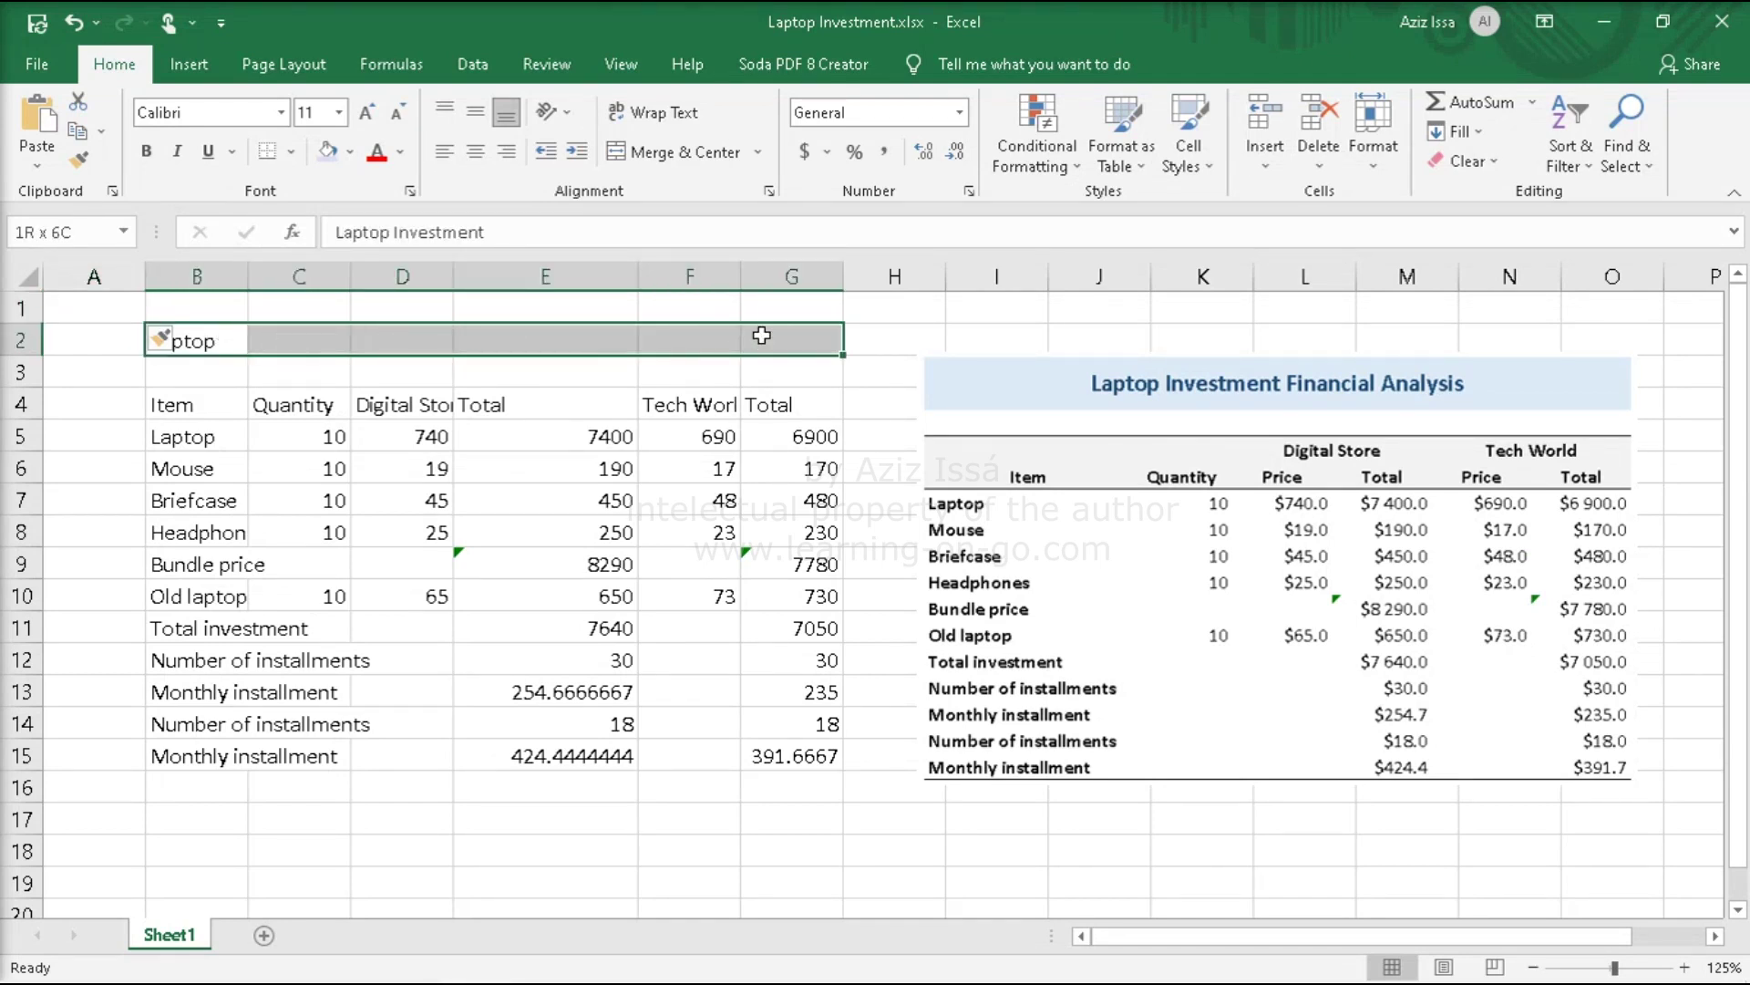
left_click(651, 155)
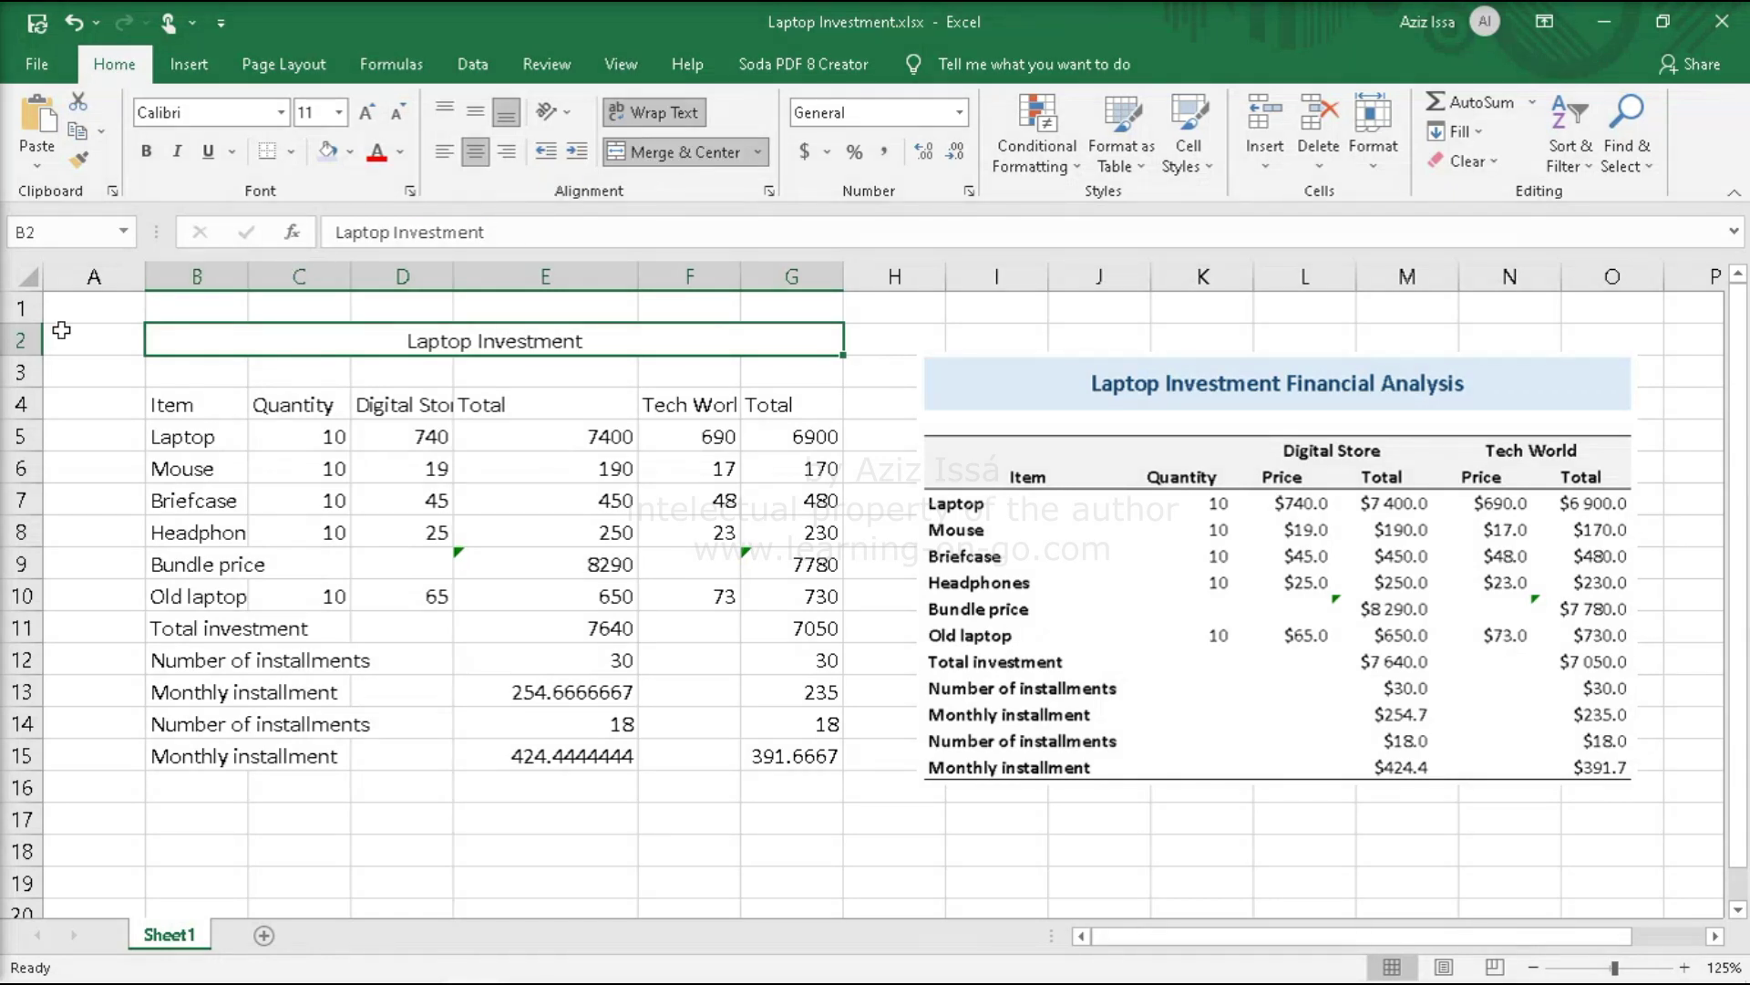
- Increase the height of row 2 and remove the line break so the title reads "Laptop Investment Financial Analysis" on one line
left_click_drag(28, 356, 34, 387)
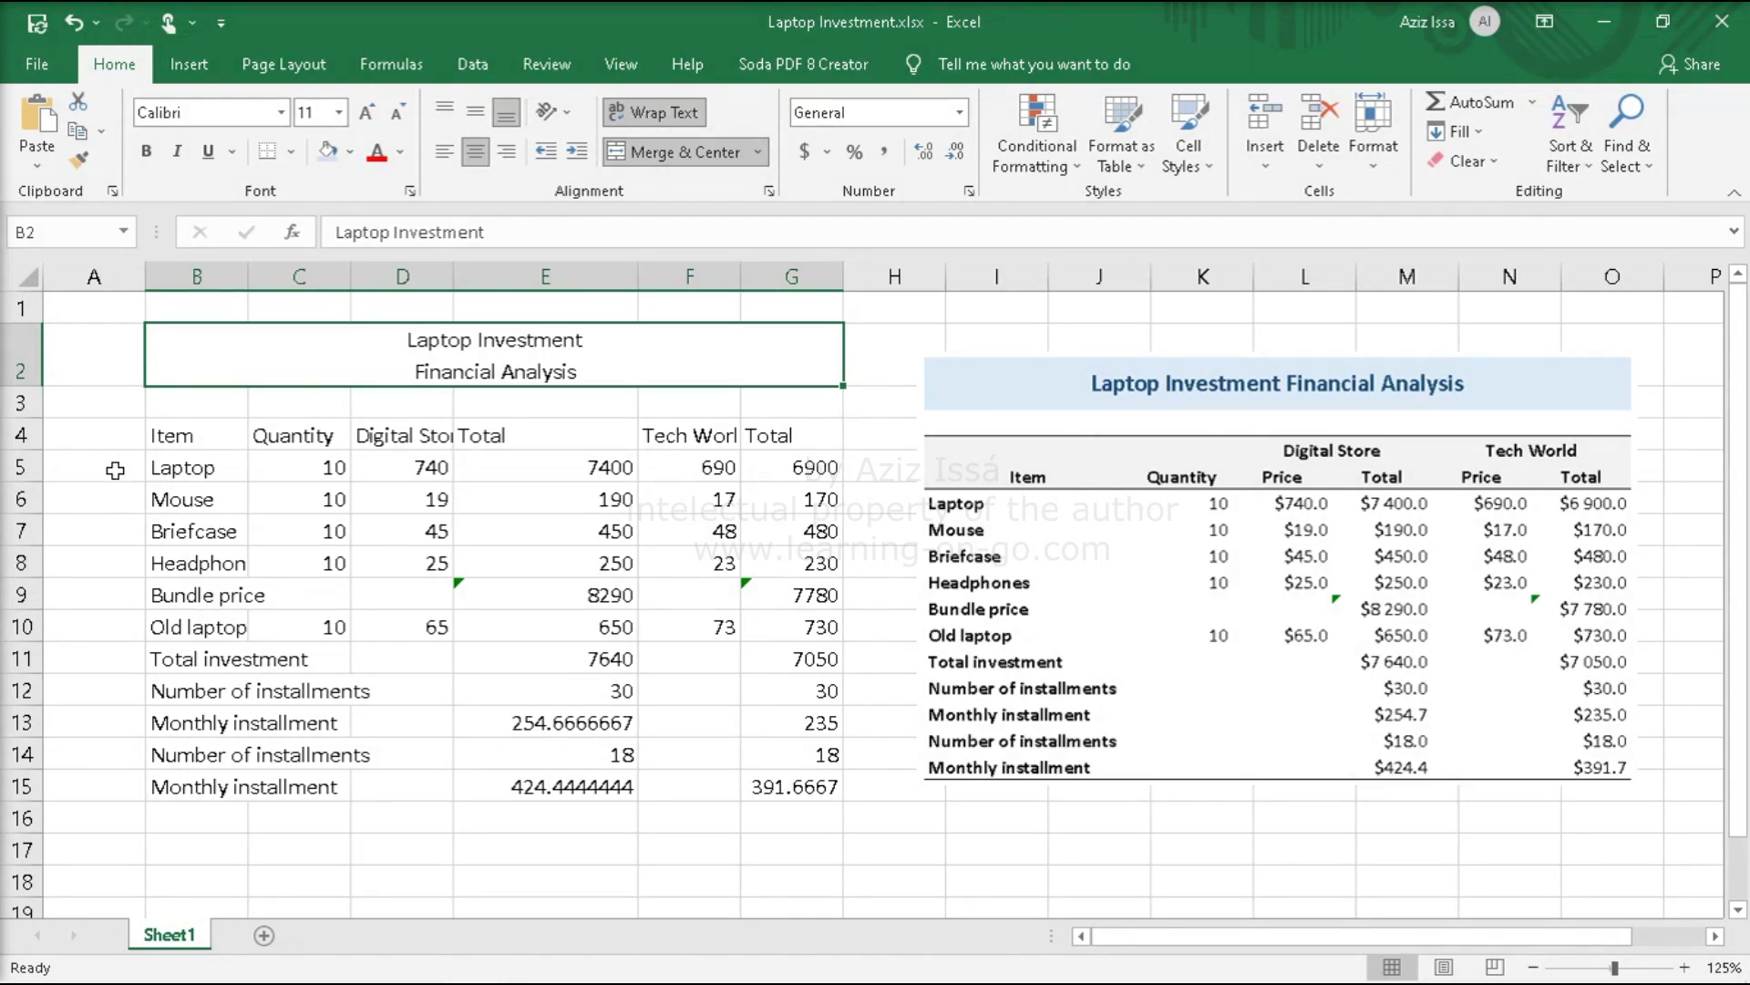
left_click(512, 239)
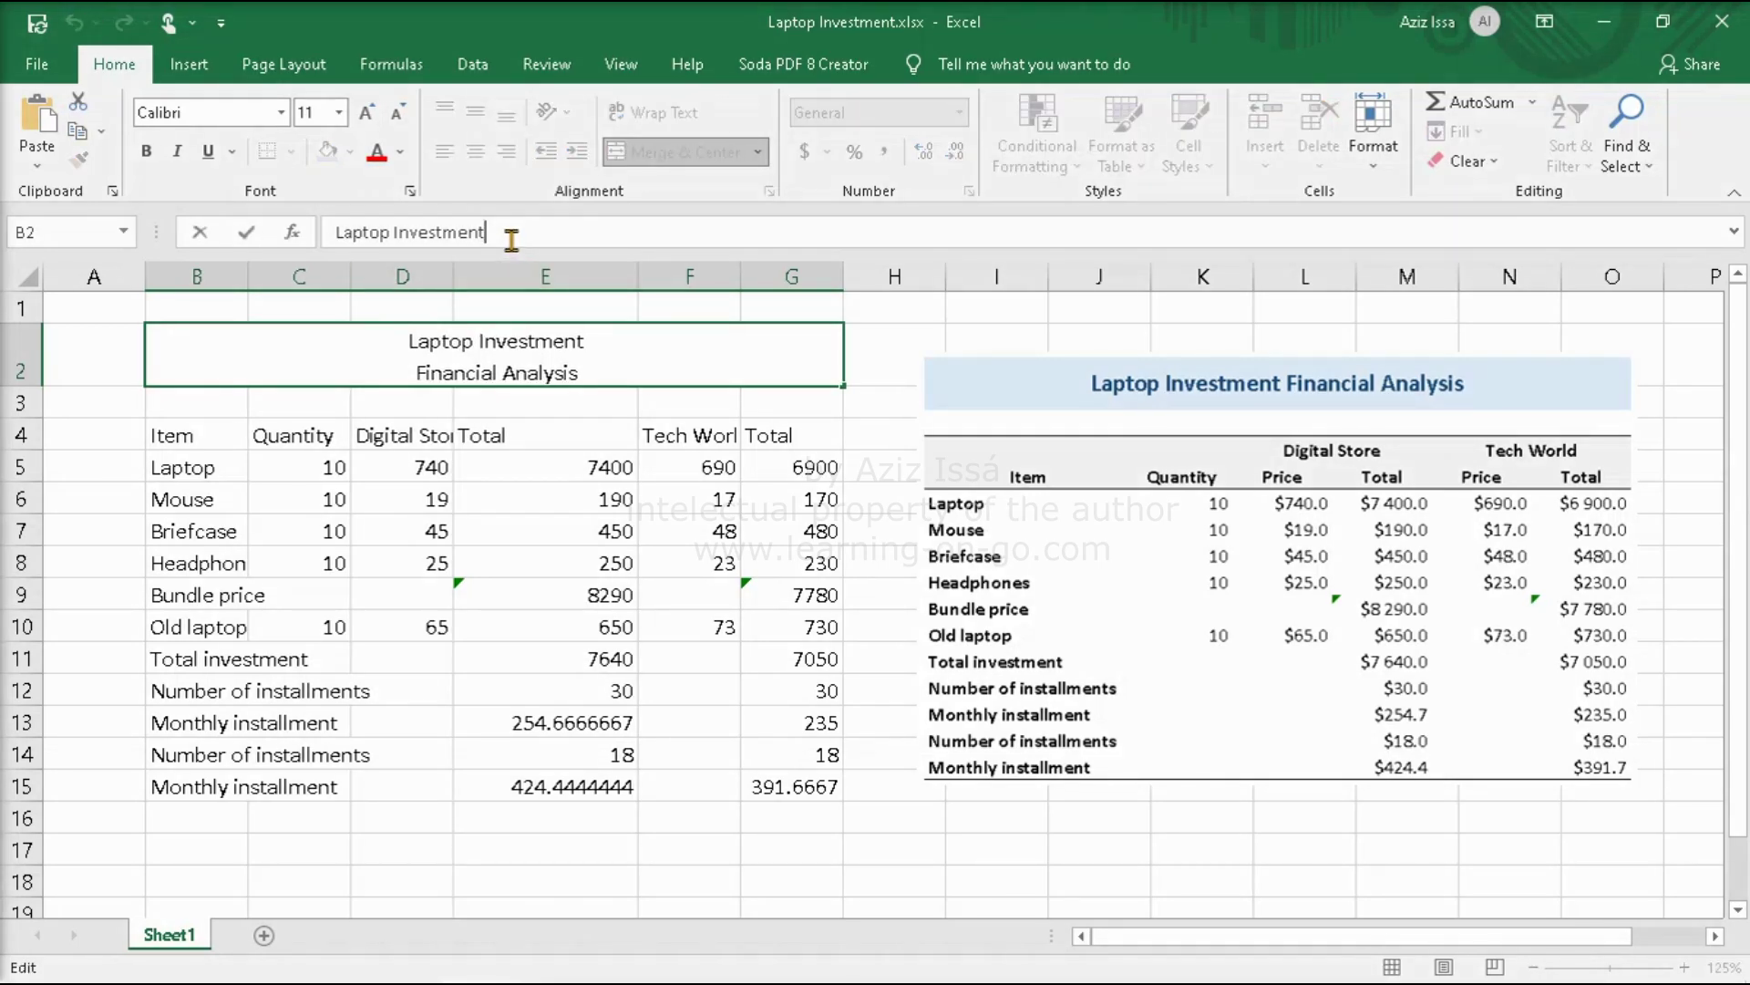
key("Delete")
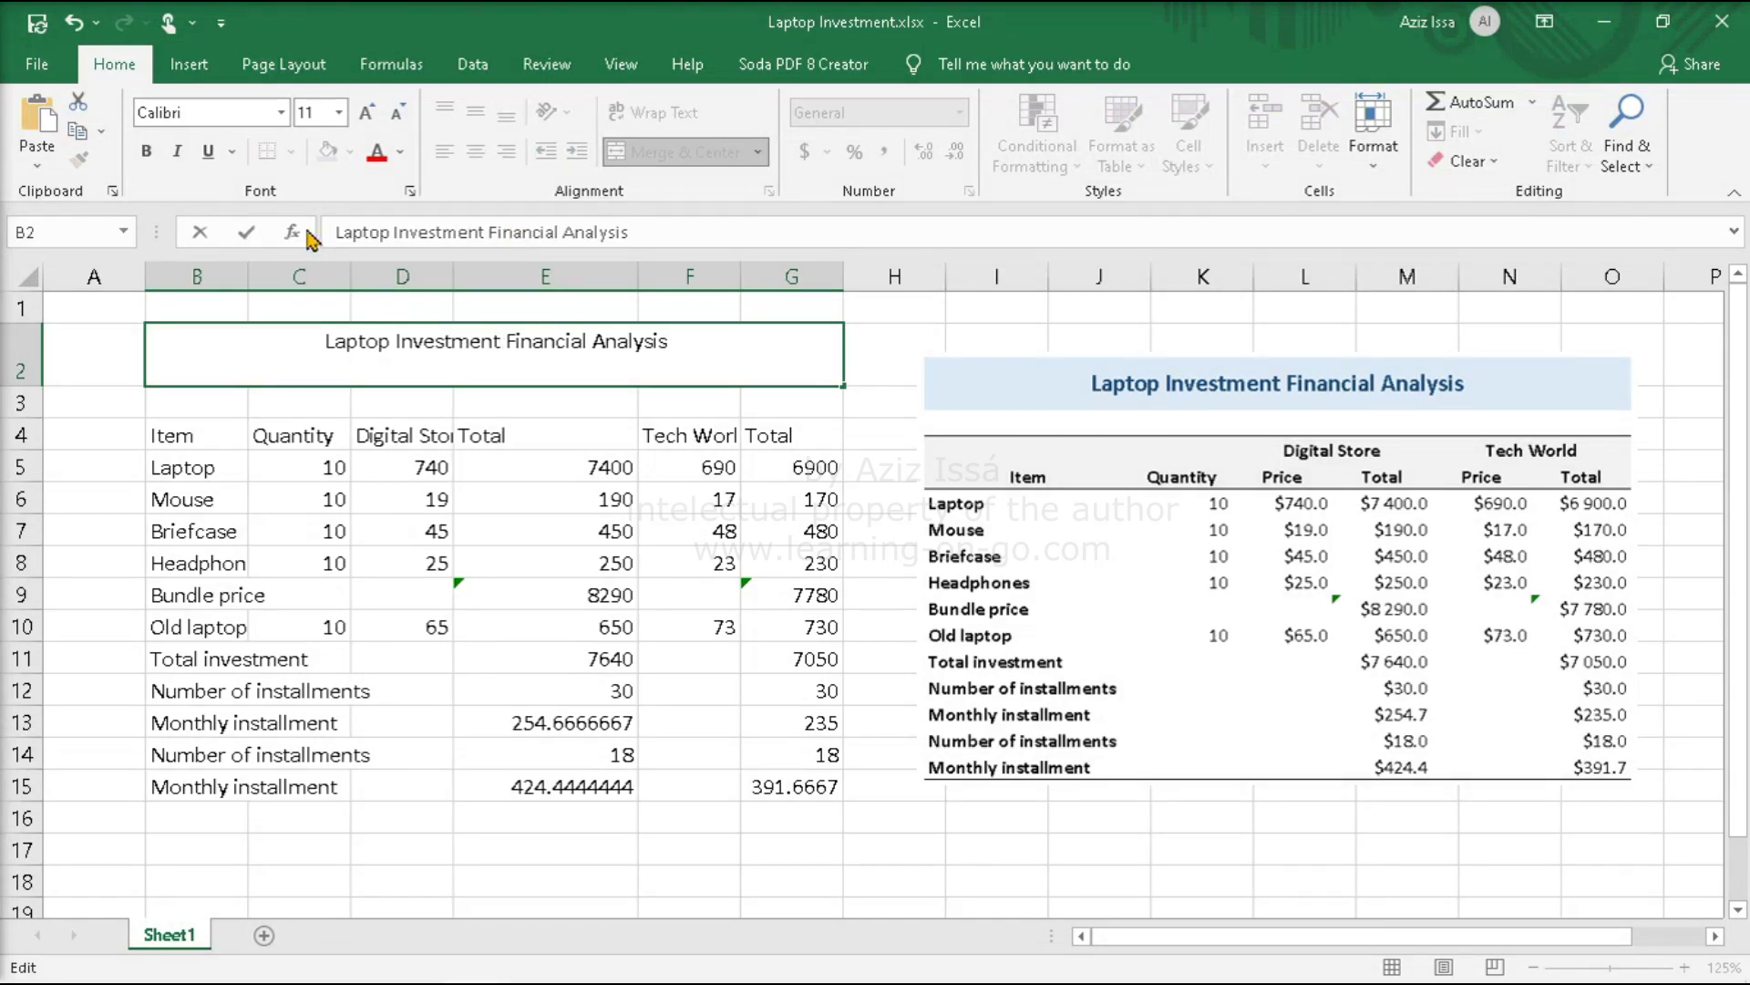
left_click(246, 234)
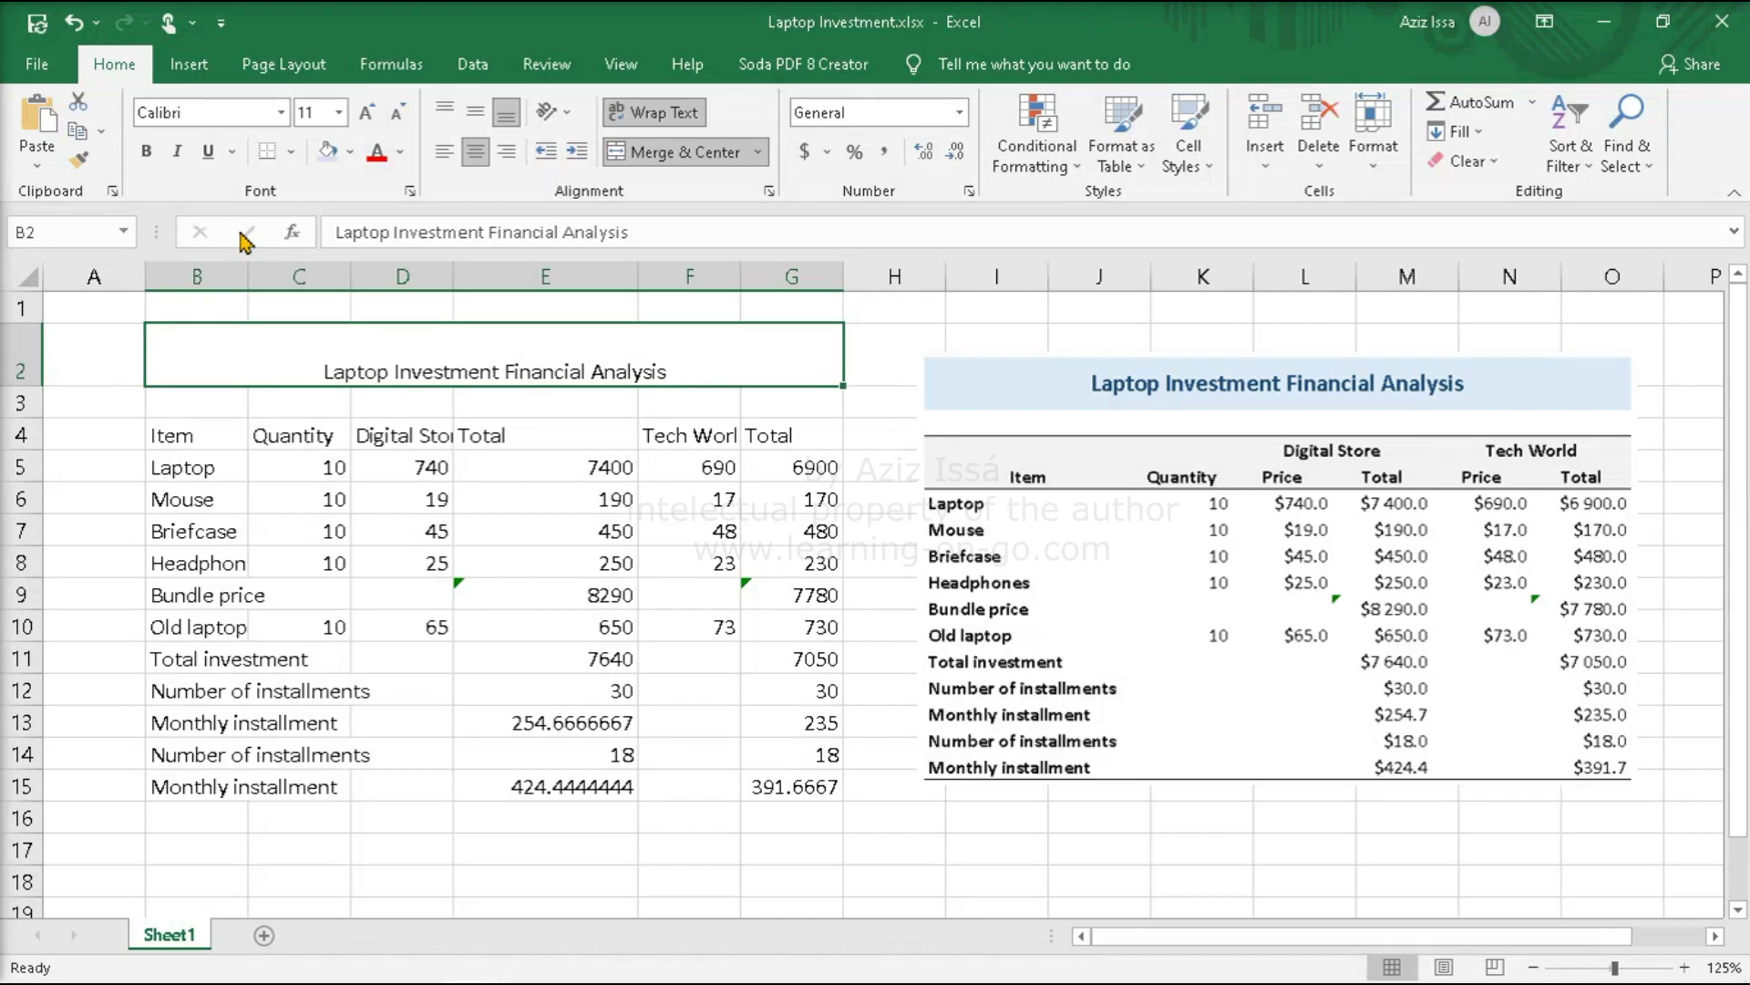
- Align the merged title vertically to the middle of its cell and give it a light blue fill
left_click(476, 116)
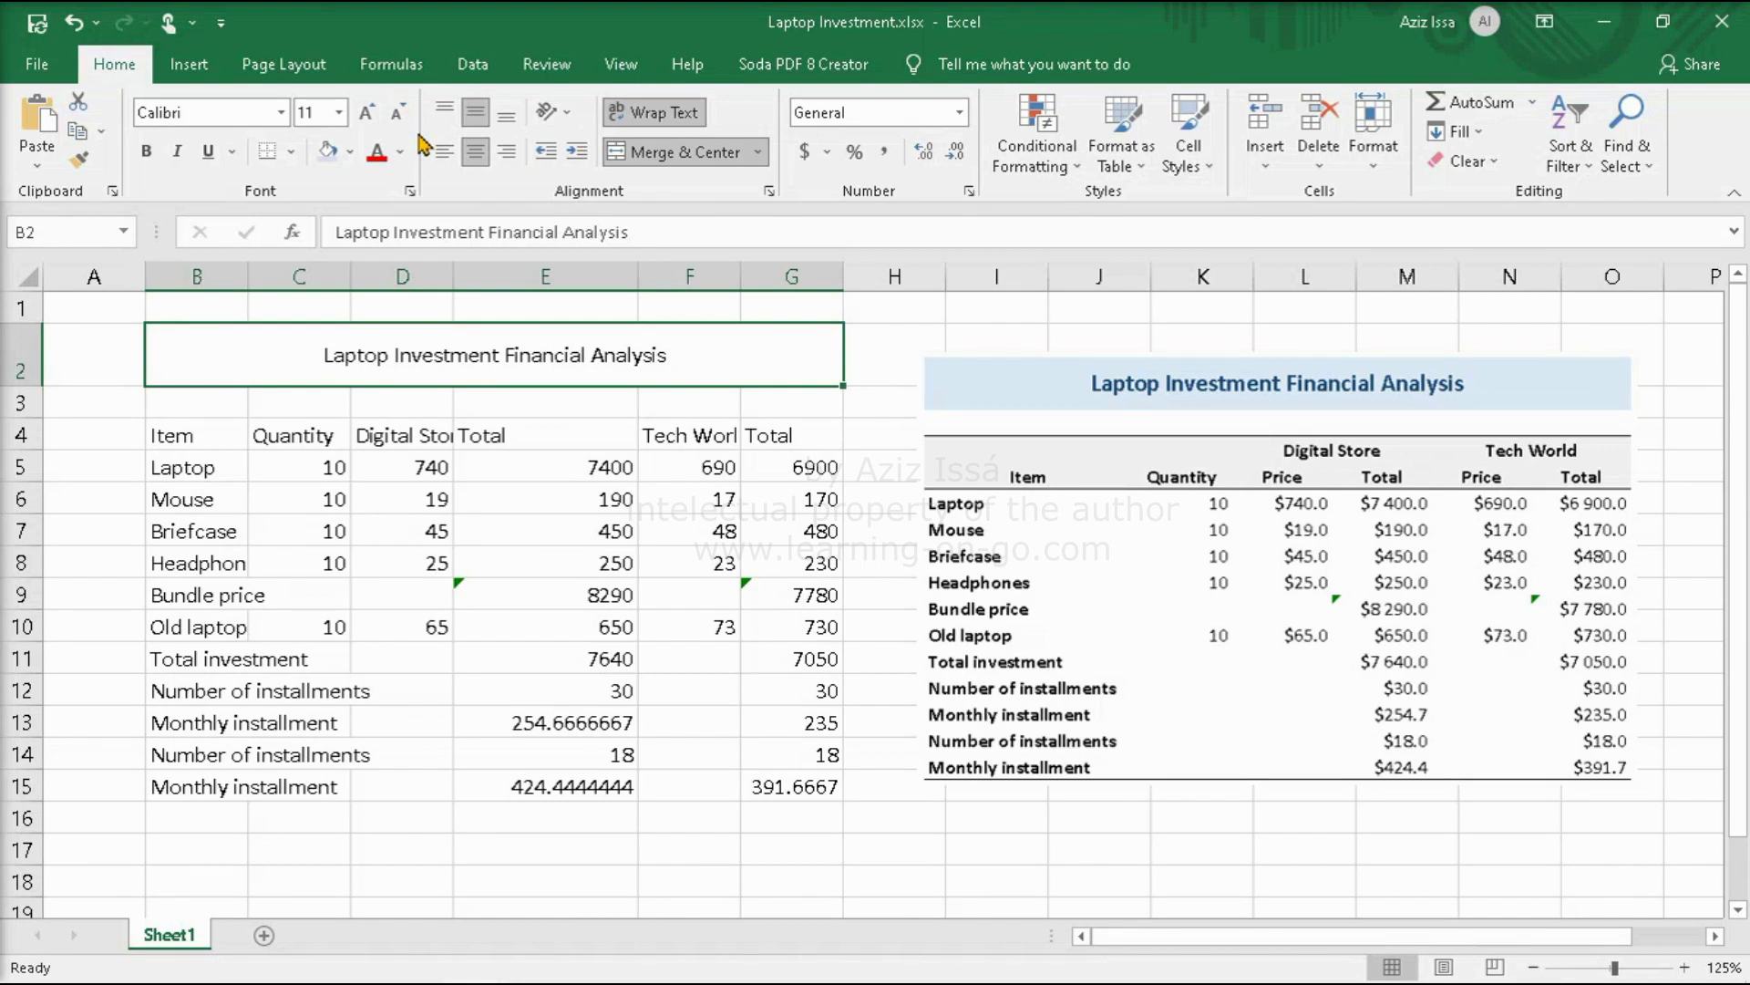
left_click(351, 157)
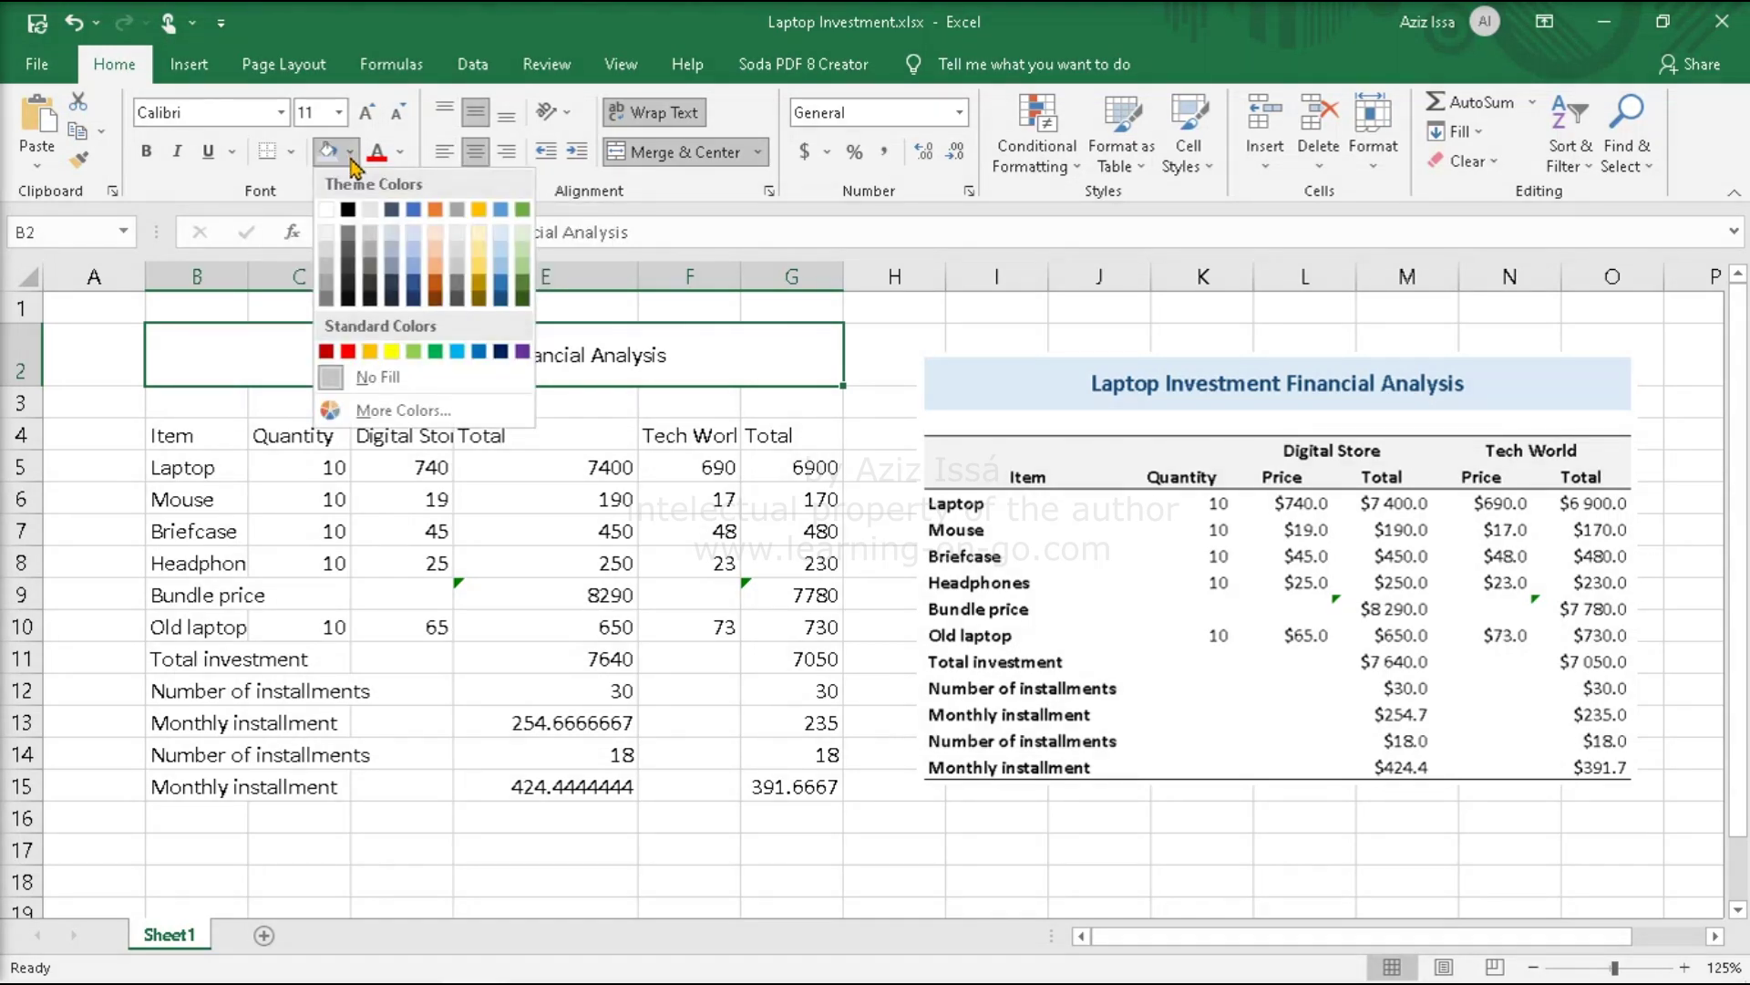
left_click(417, 239)
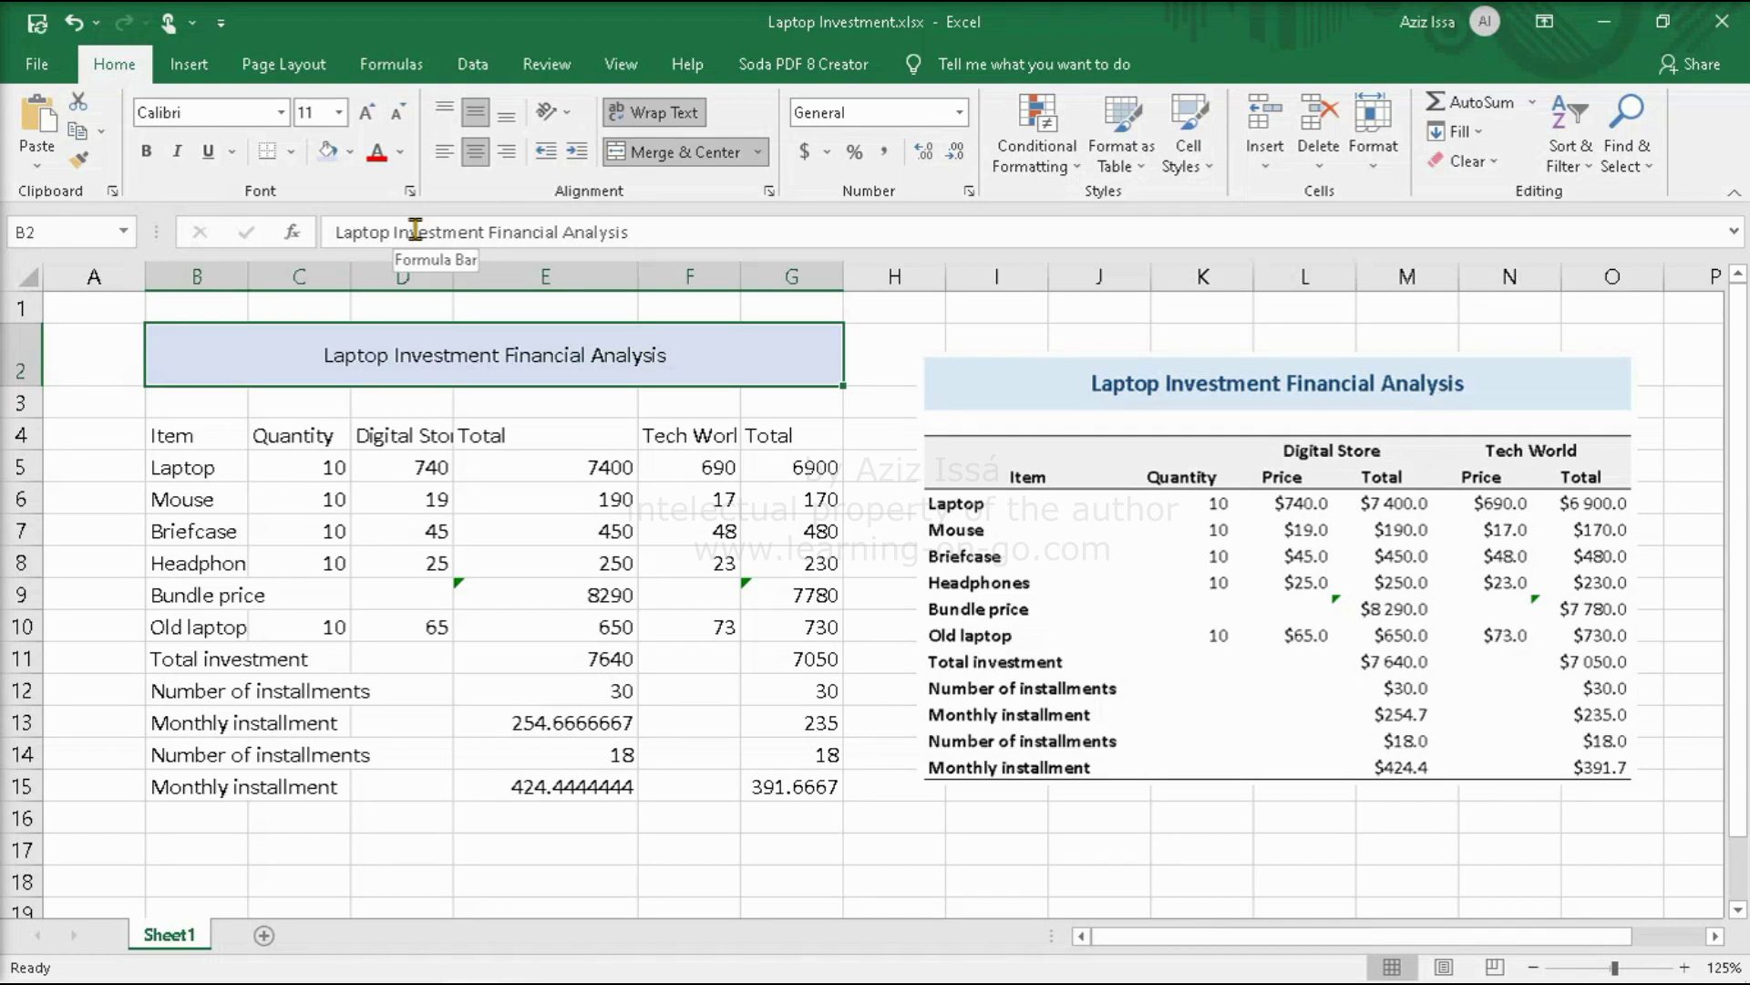
- Format the title text in B2 as 14-point, dark blue and bold
left_click(341, 112)
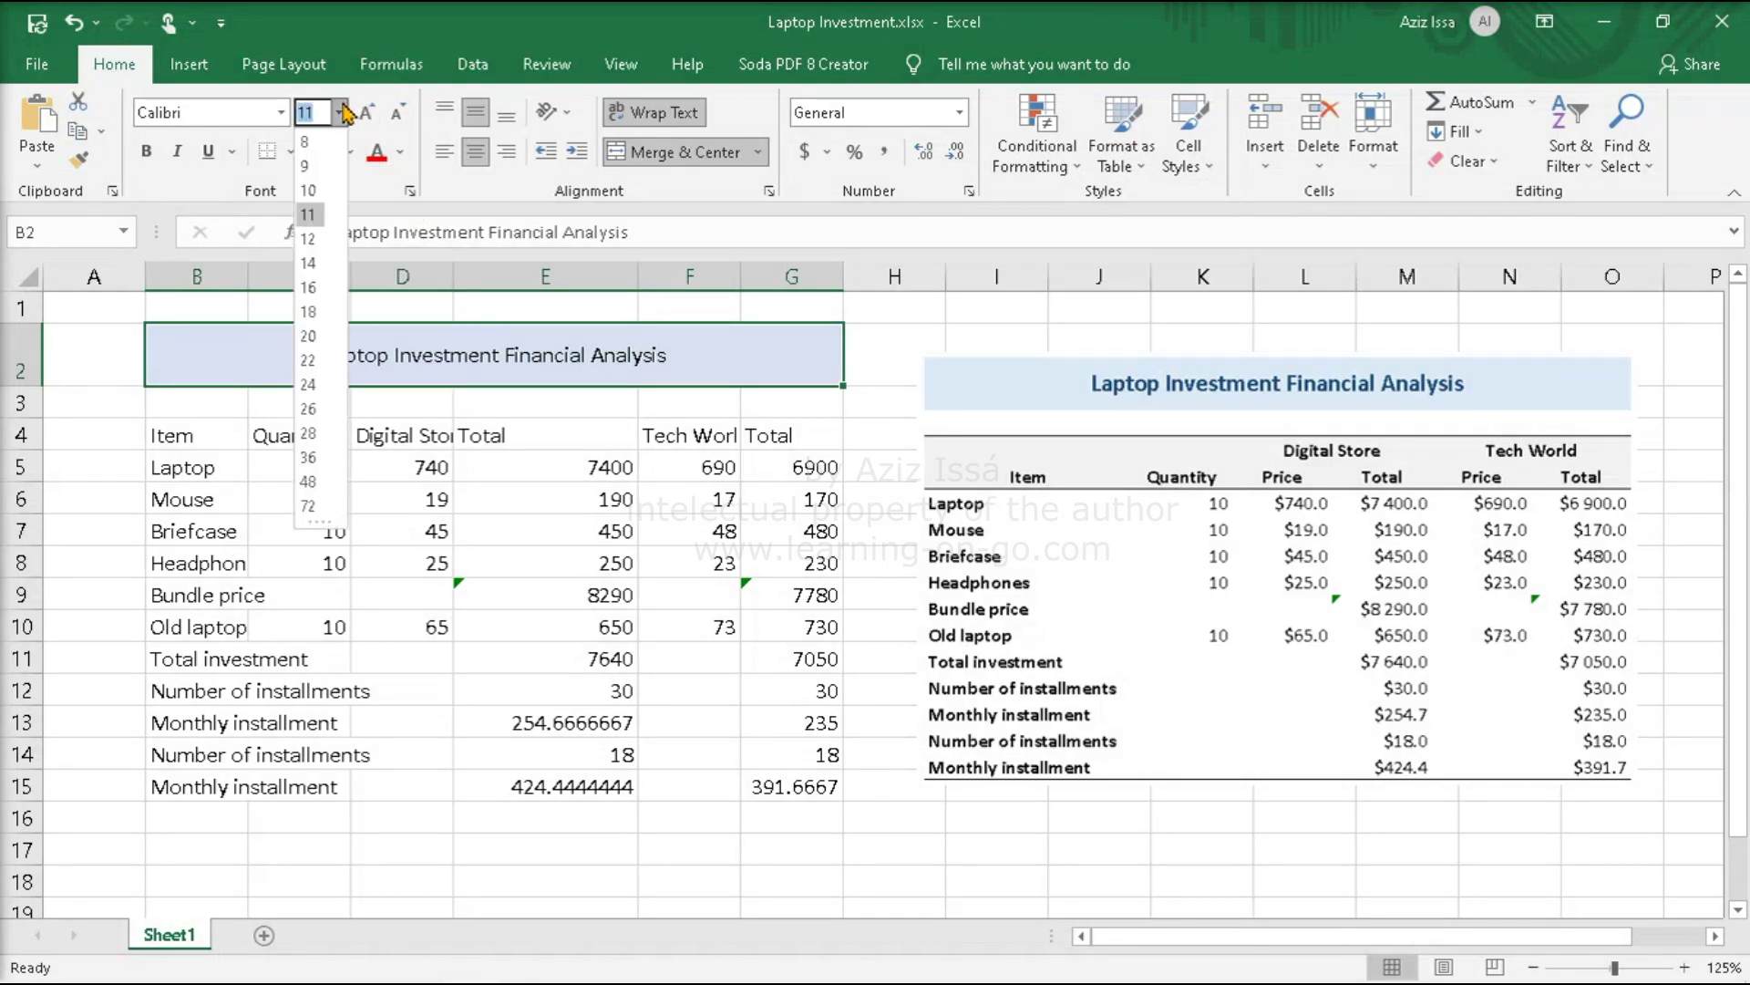
left_click(310, 264)
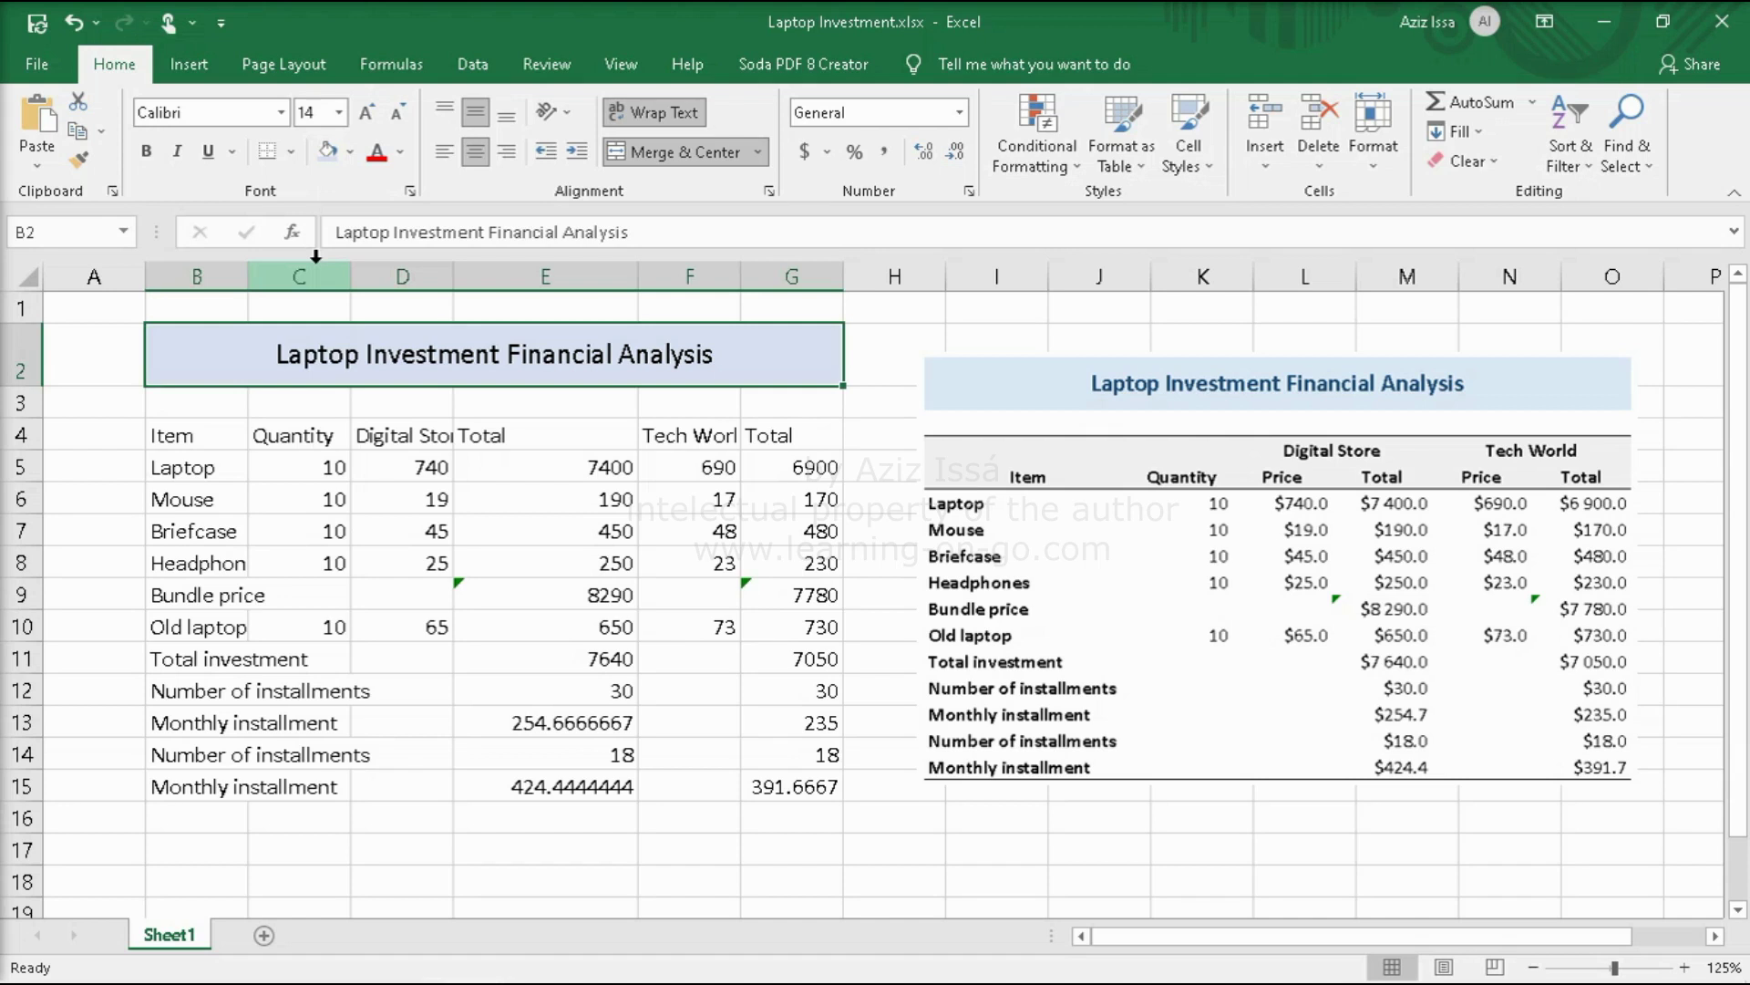
left_click(400, 152)
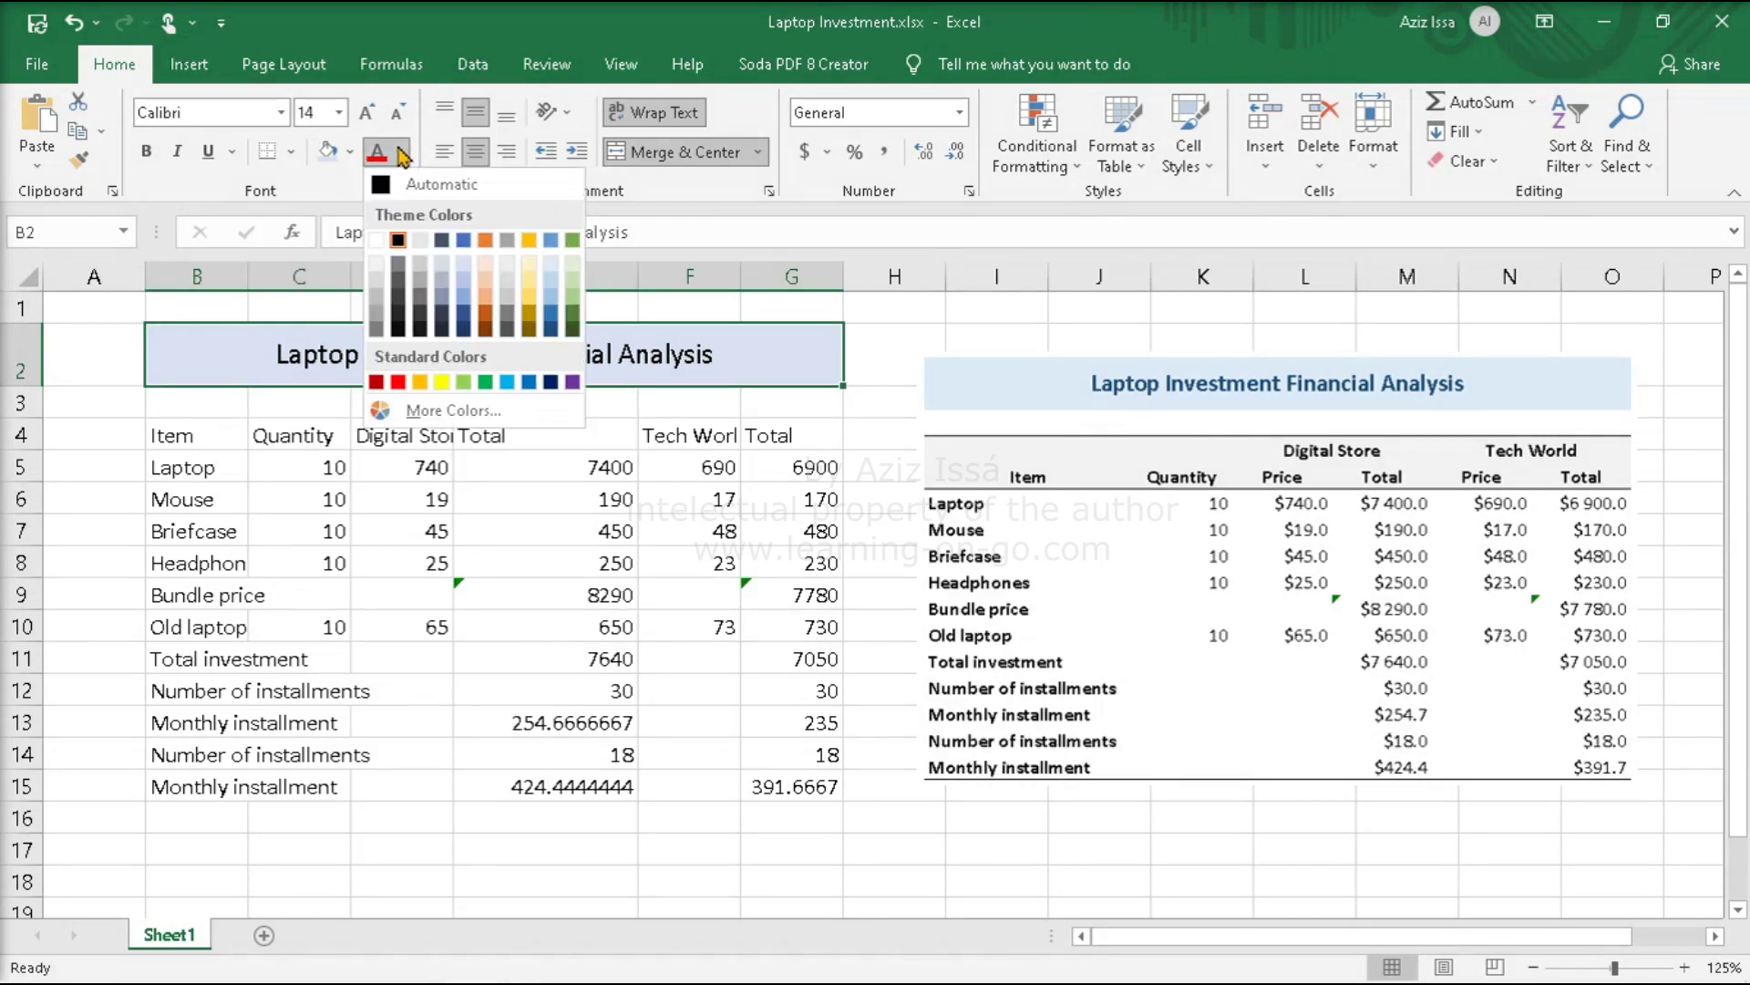
left_click(464, 315)
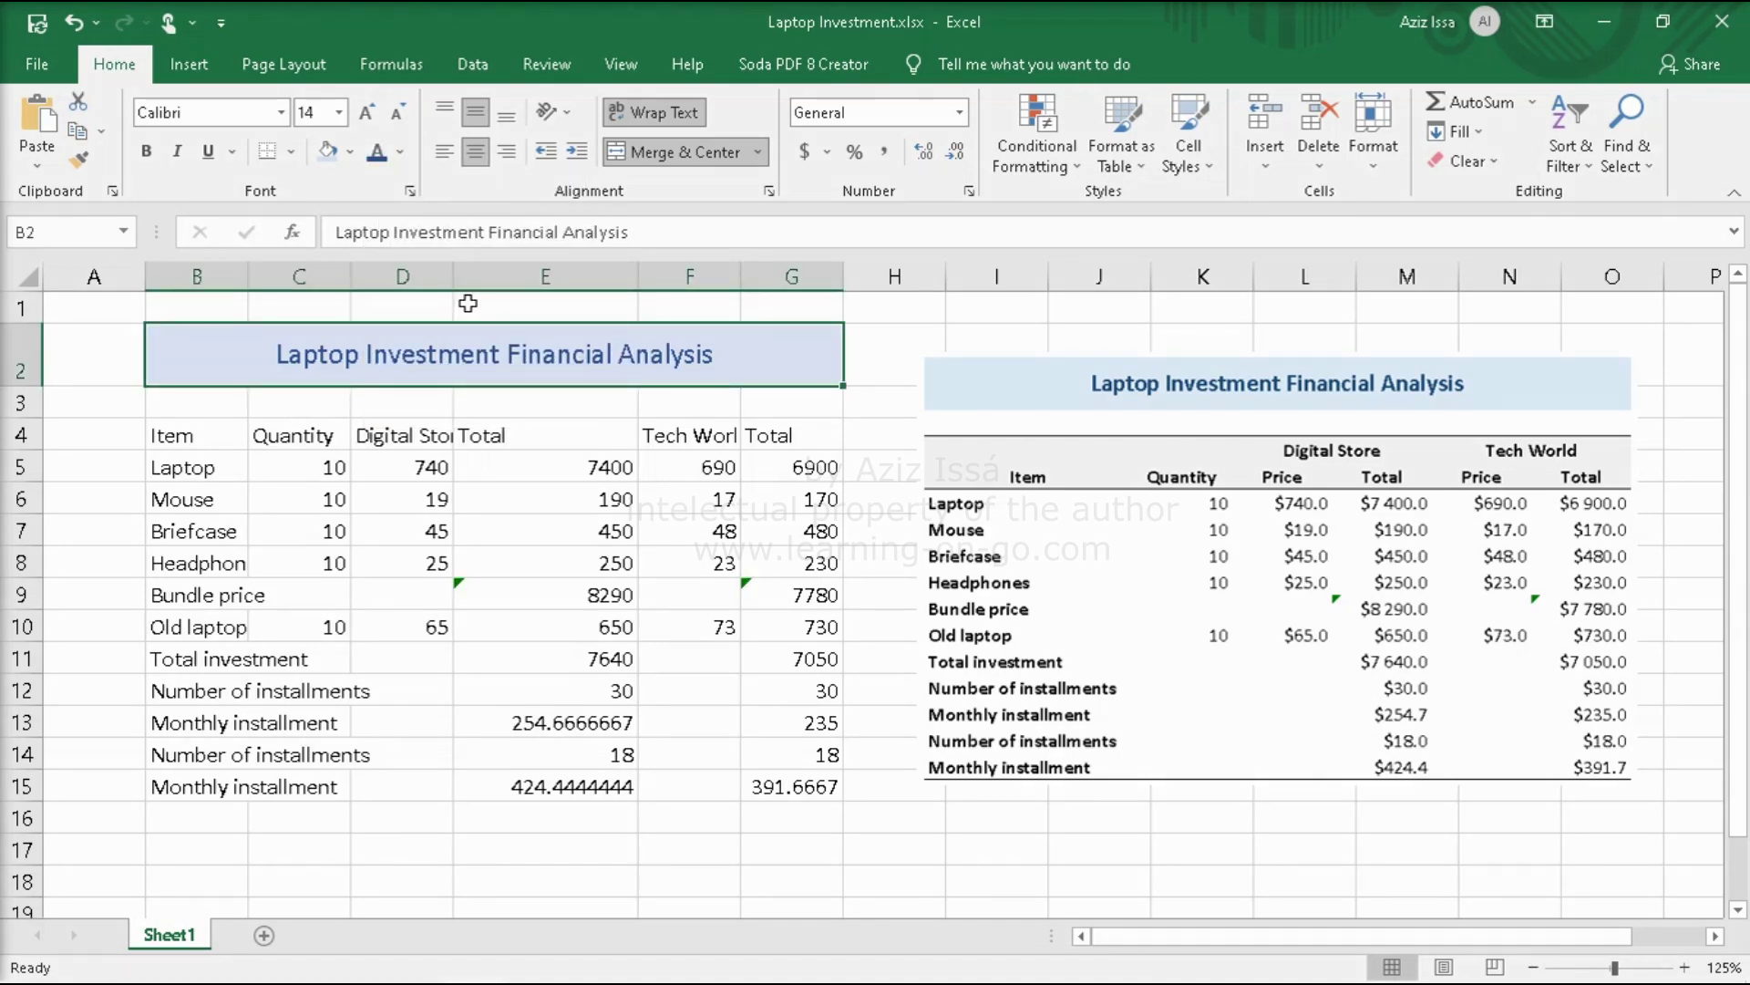
left_click(149, 151)
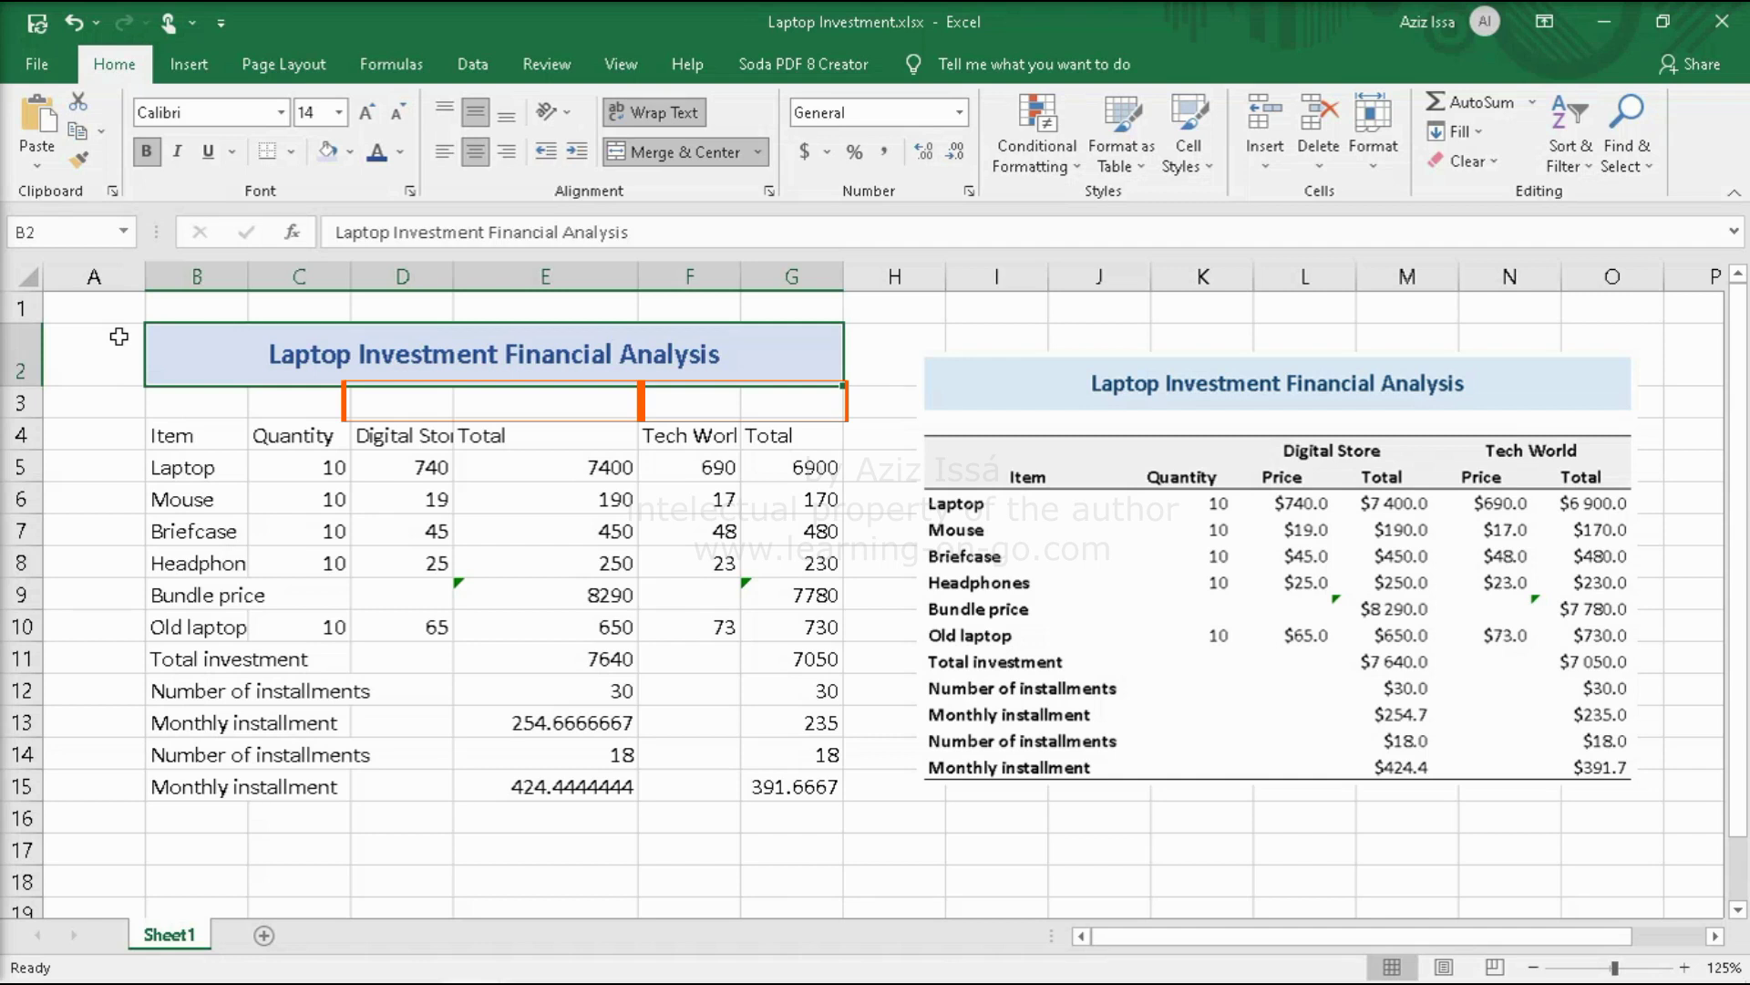
- Insert a row above the column headings and move "Digital Store" to D4 and "Tech World" to F4
left_click(436, 441)
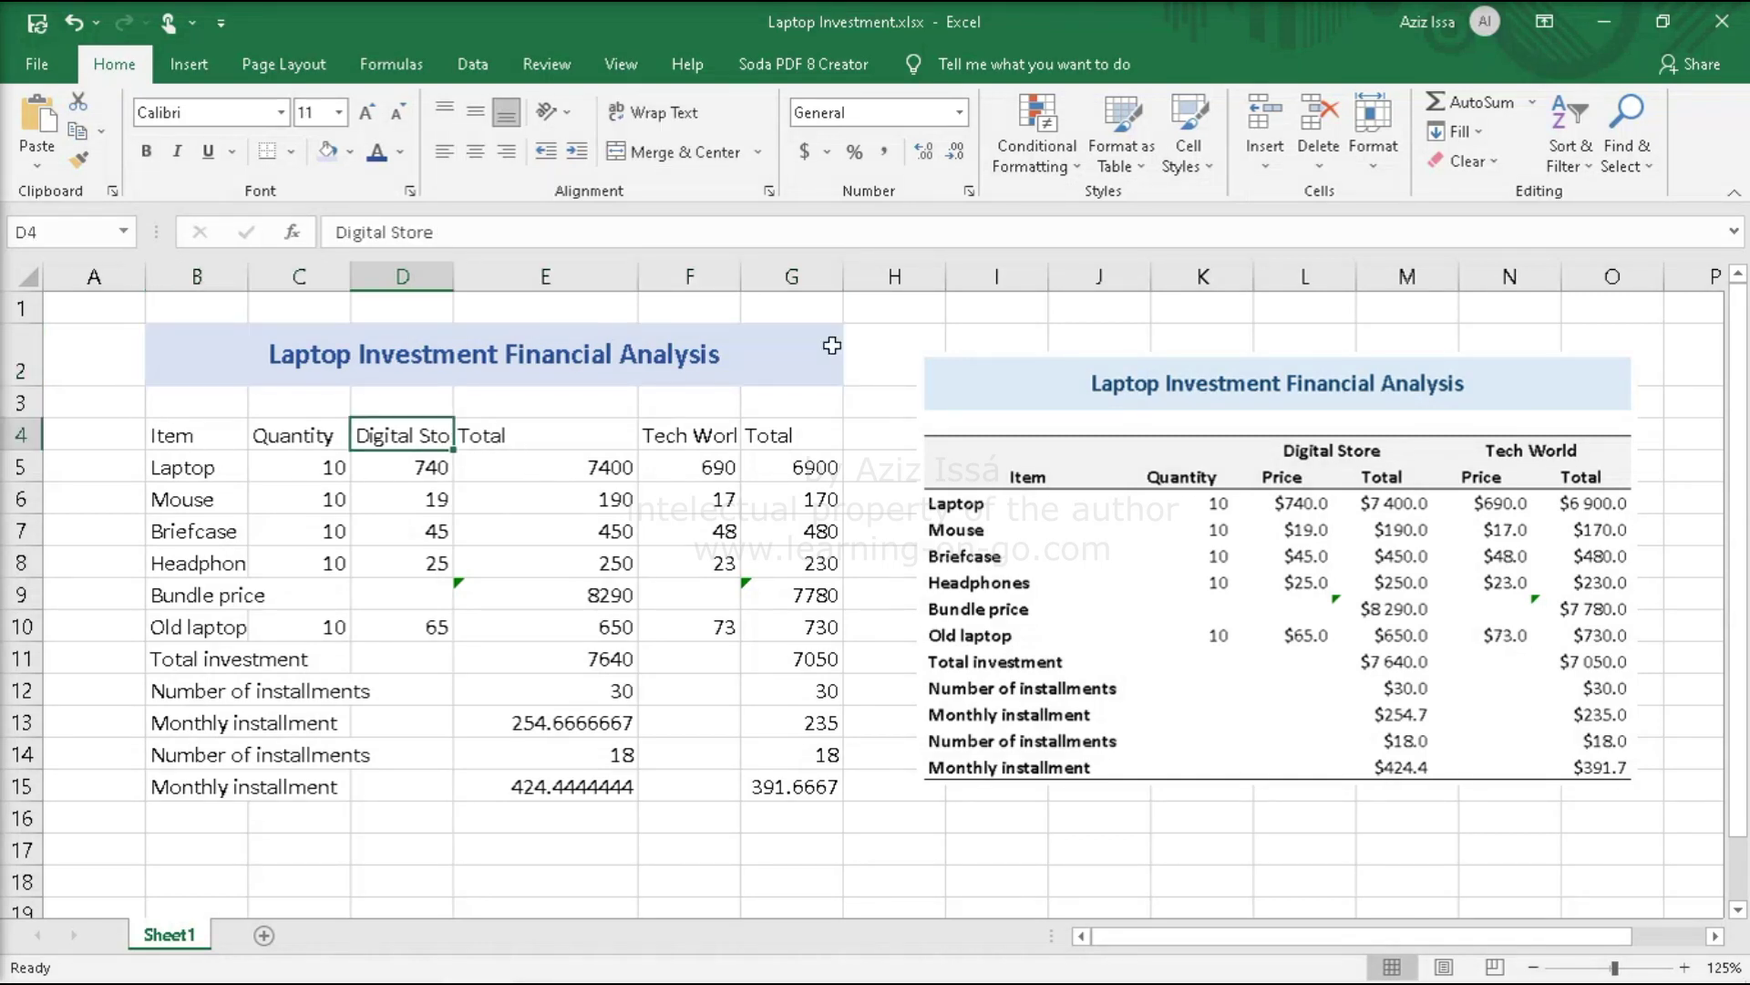
left_click(1266, 151)
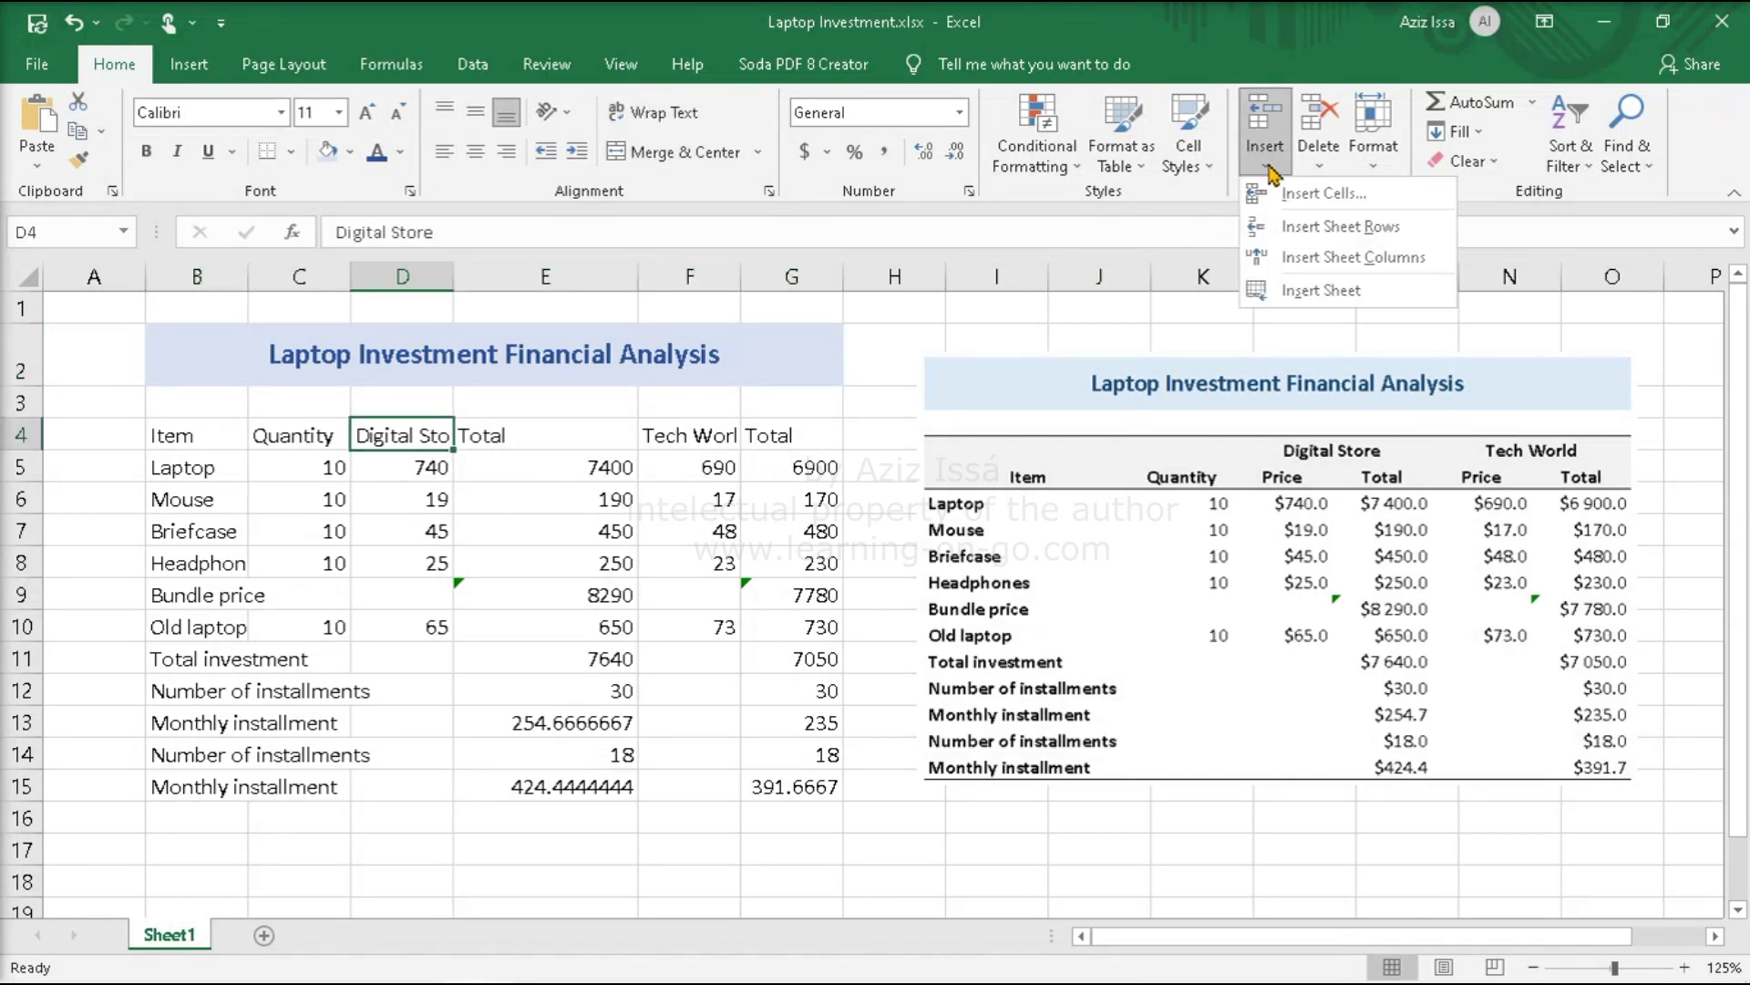
left_click(1298, 228)
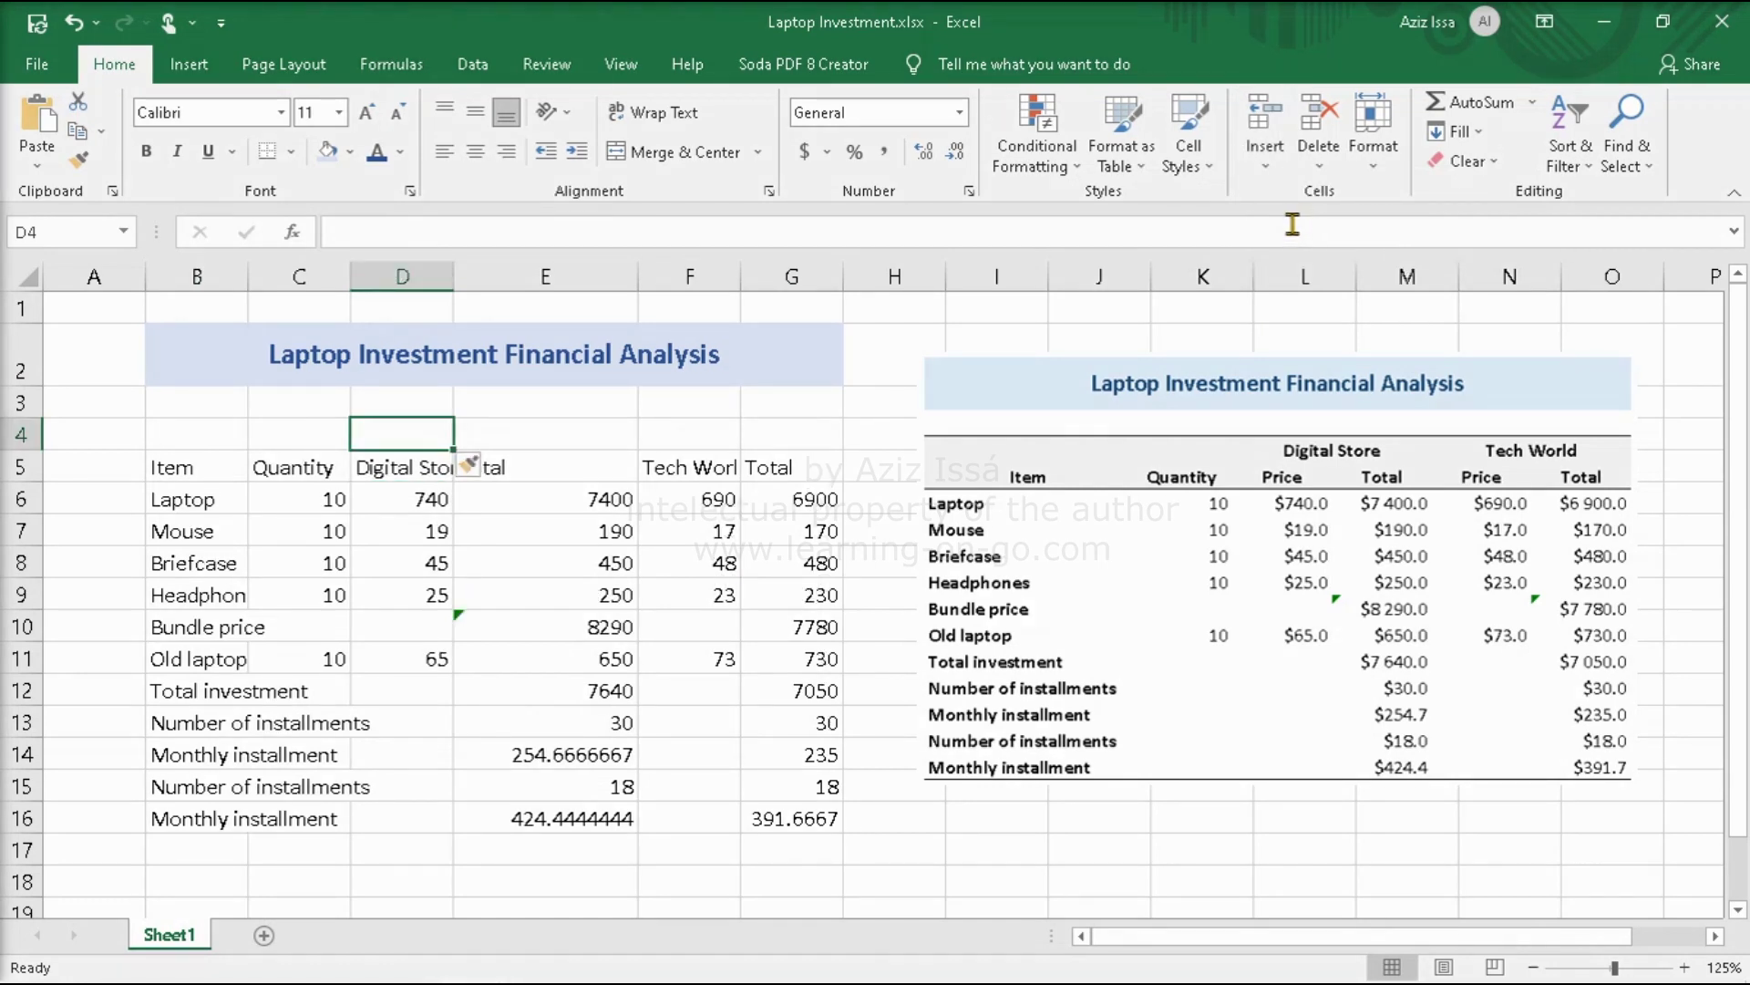
left_click(397, 463)
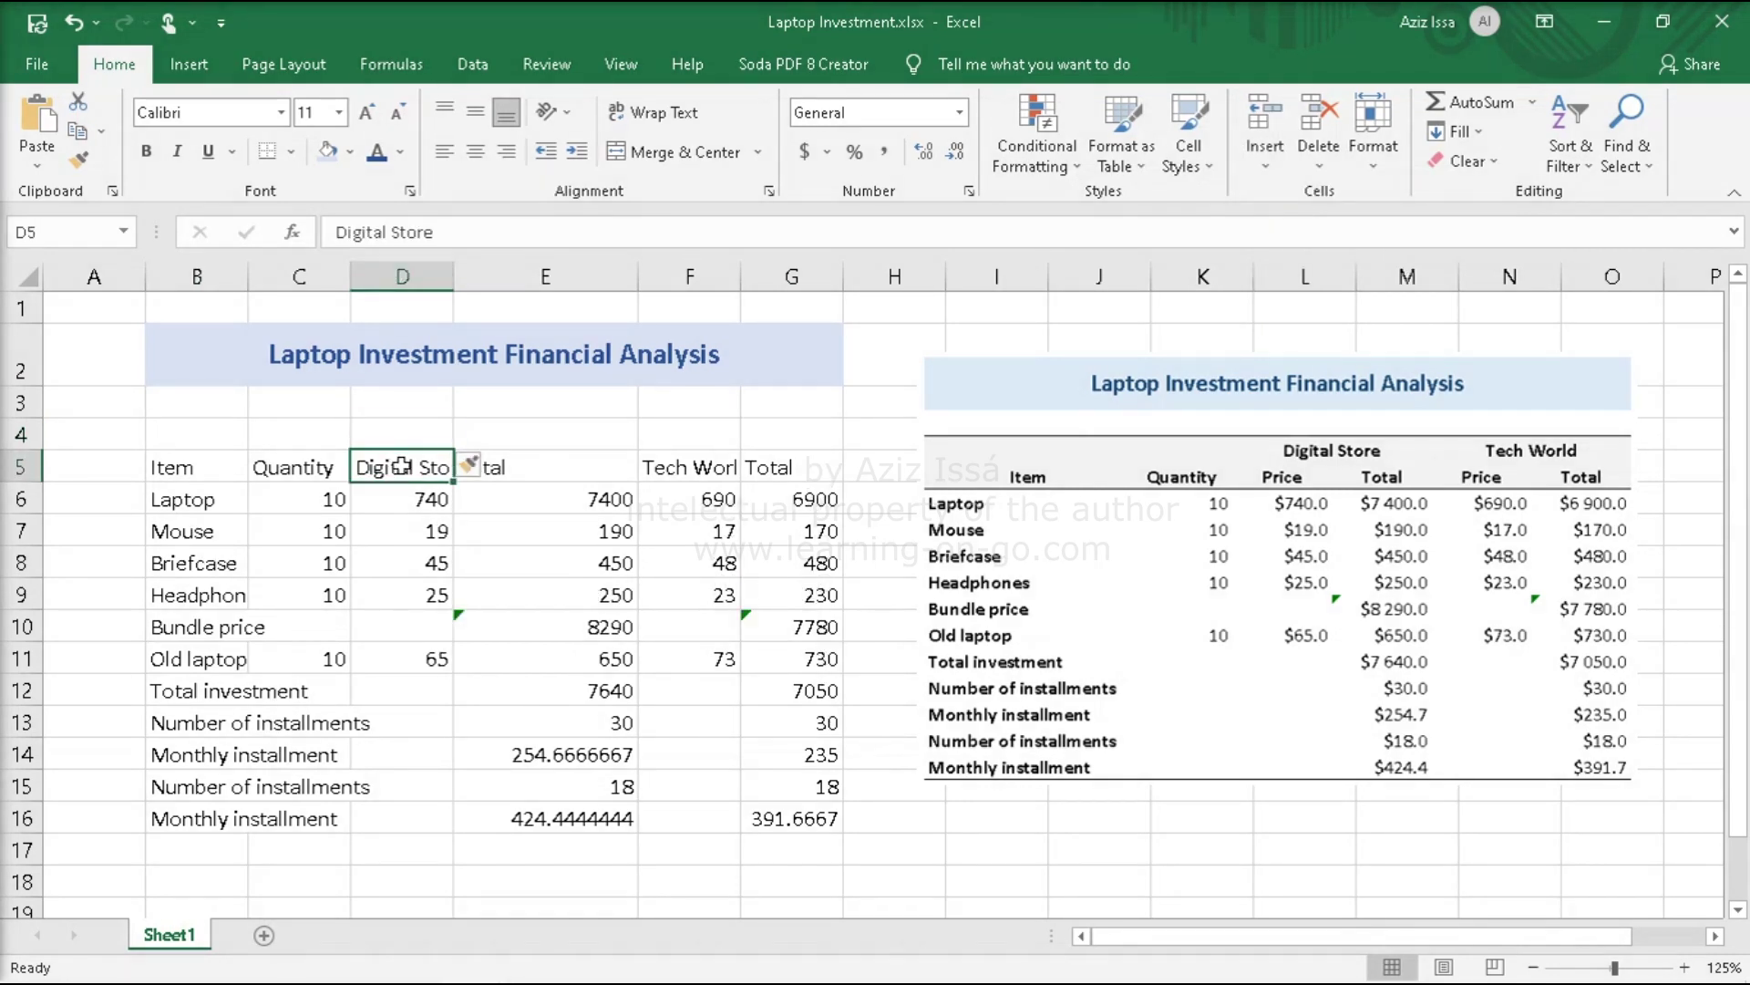
left_click_drag(406, 446, 407, 419)
left_click(688, 461)
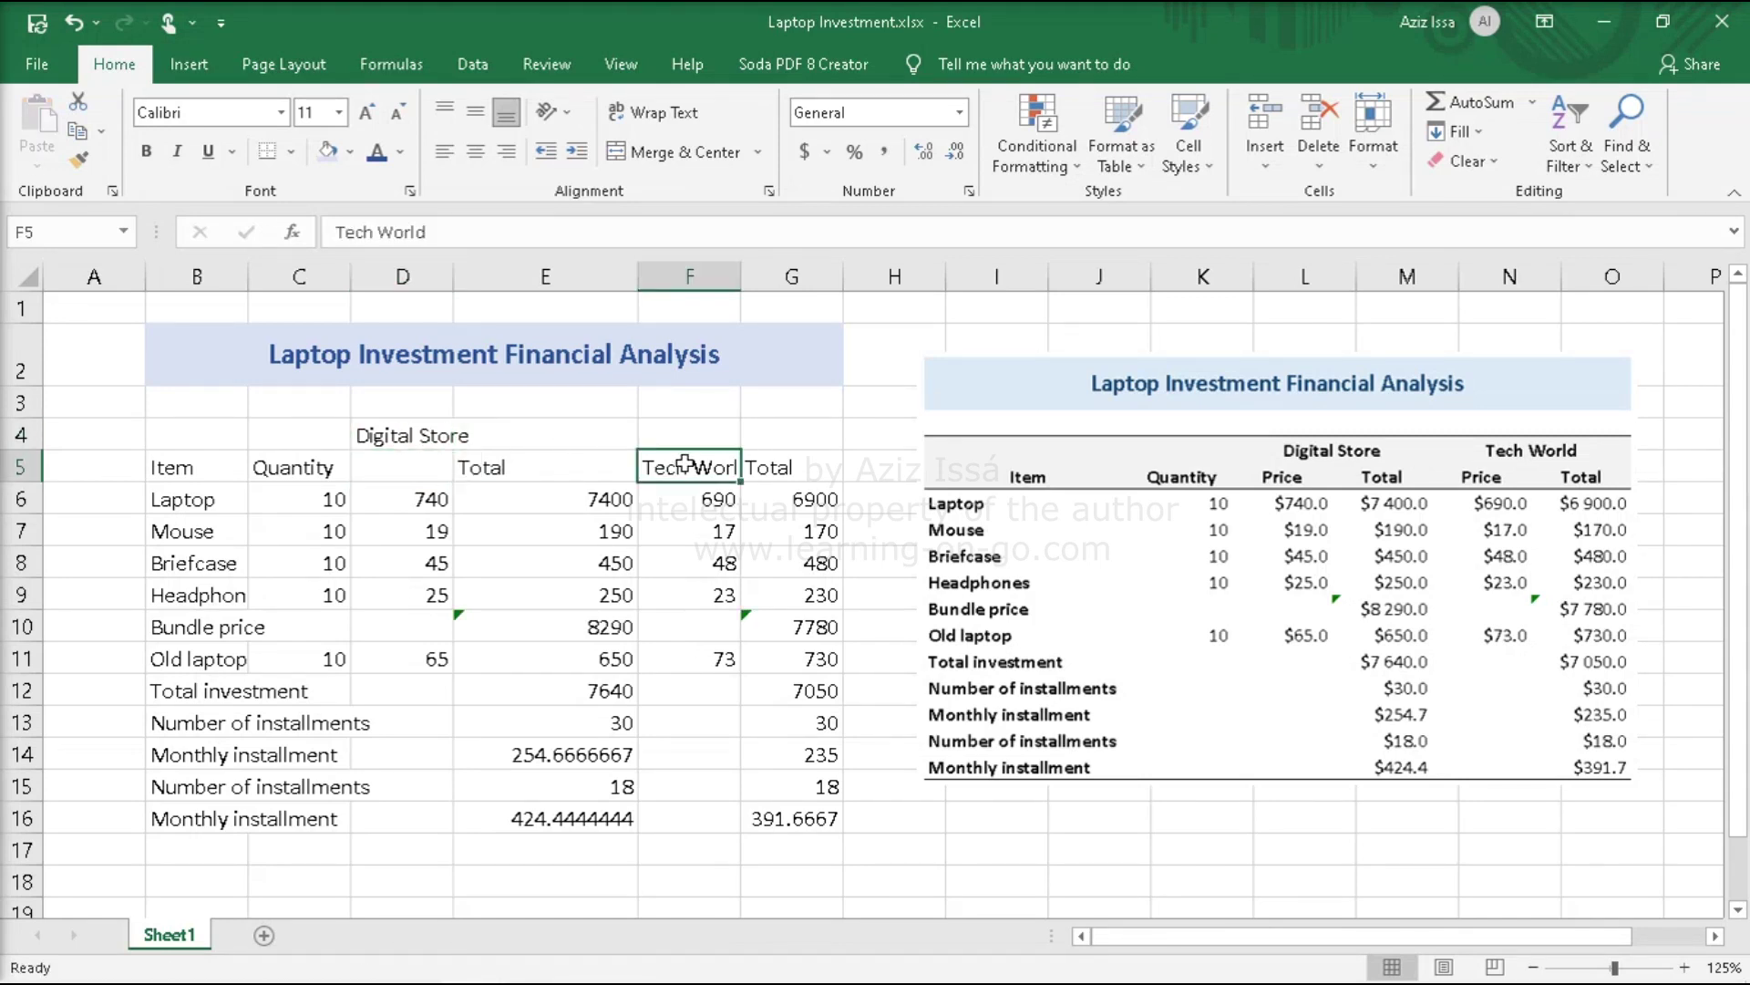
left_click_drag(687, 453, 693, 446)
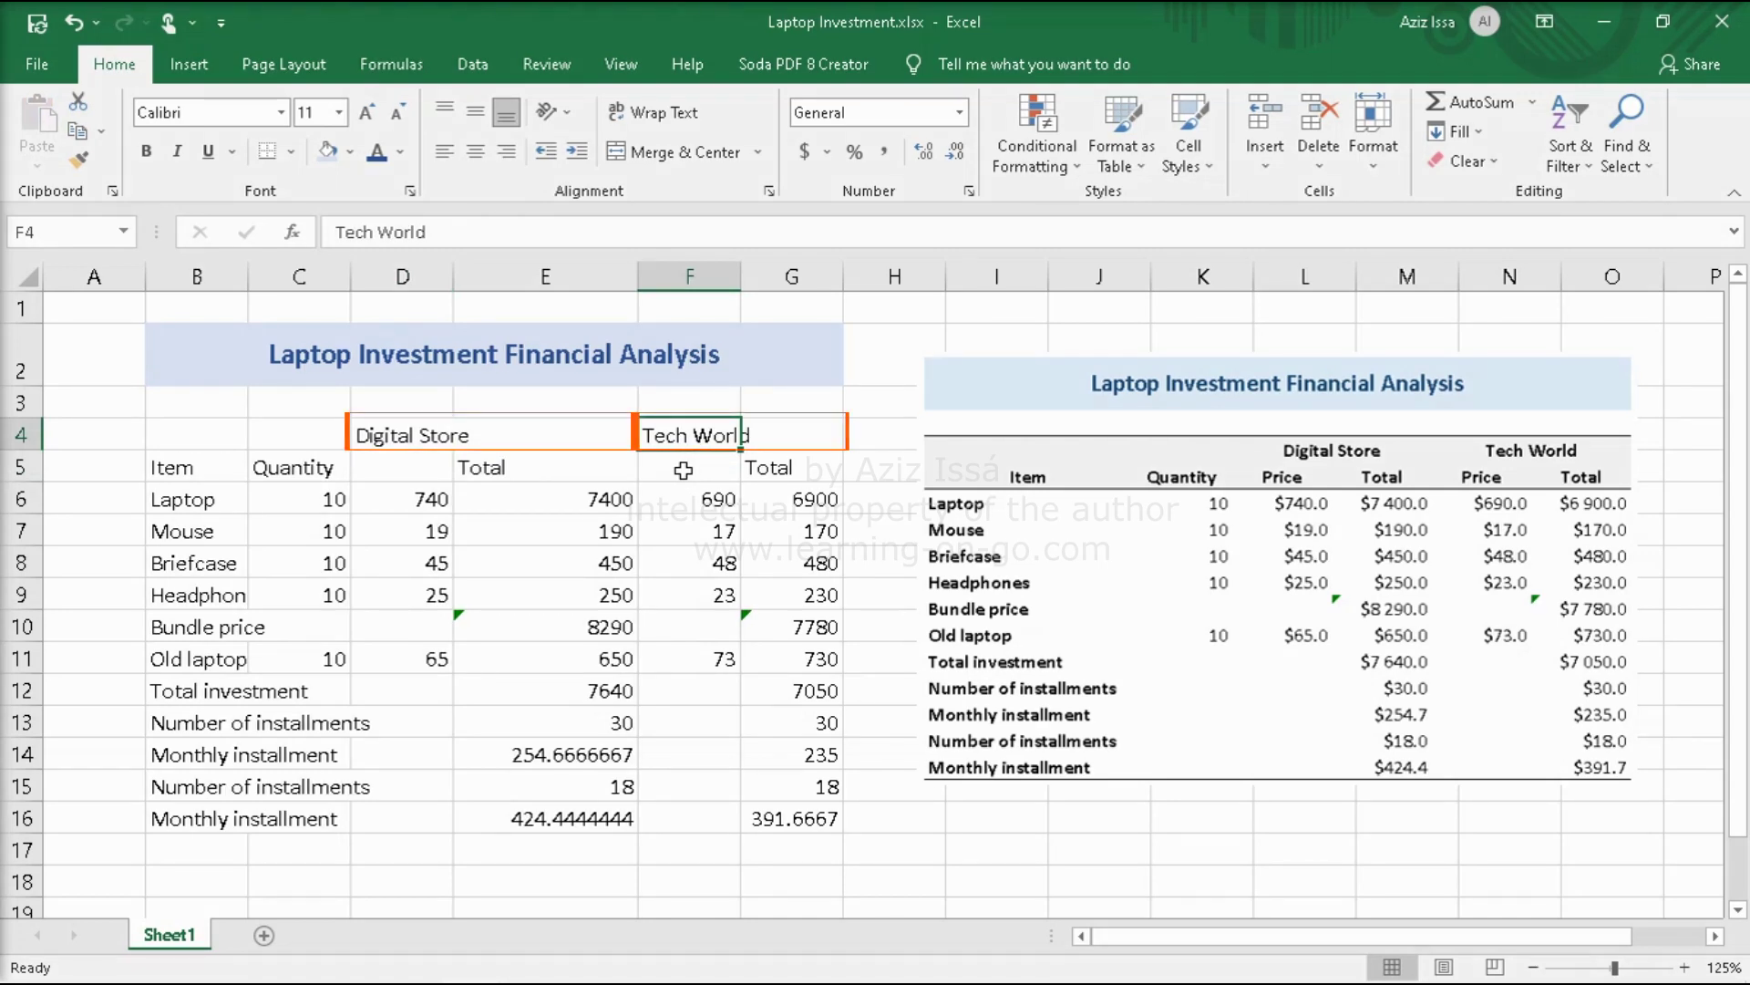
- Merge and center "Digital Store" across D4:E4 and "Tech World" across F4:G4, and make both store names bold
left_click_drag(392, 436, 502, 439)
left_click(668, 157)
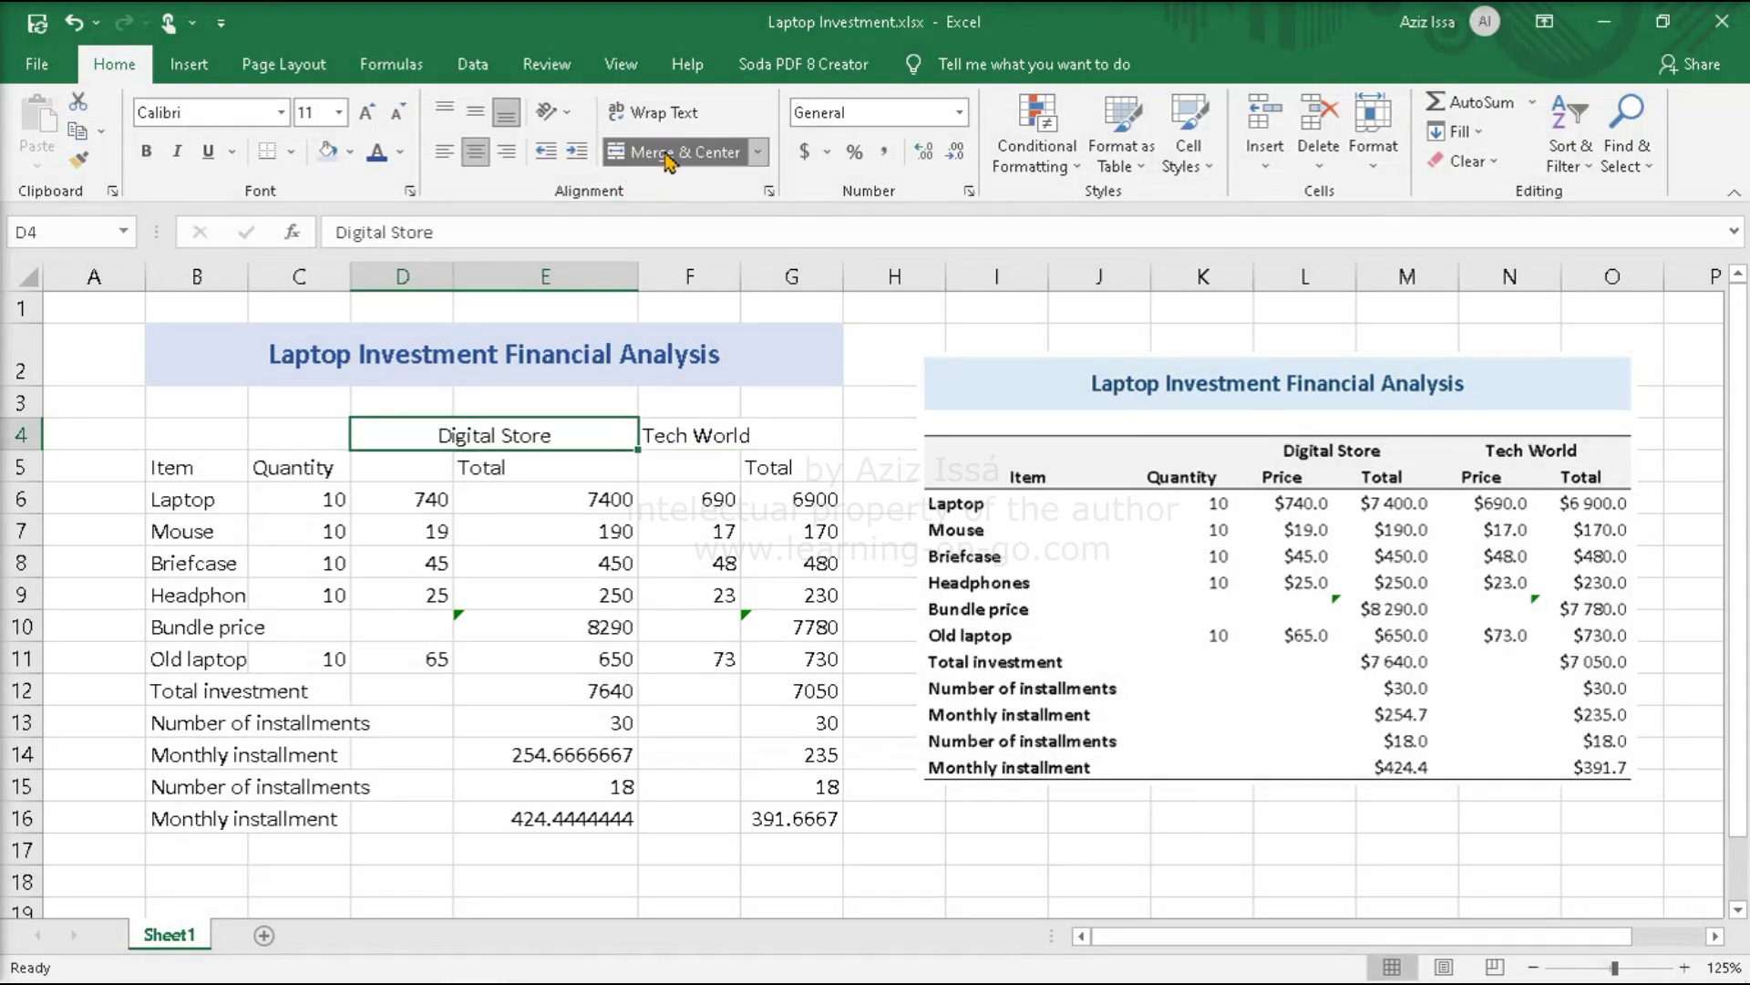
left_click_drag(704, 436, 762, 434)
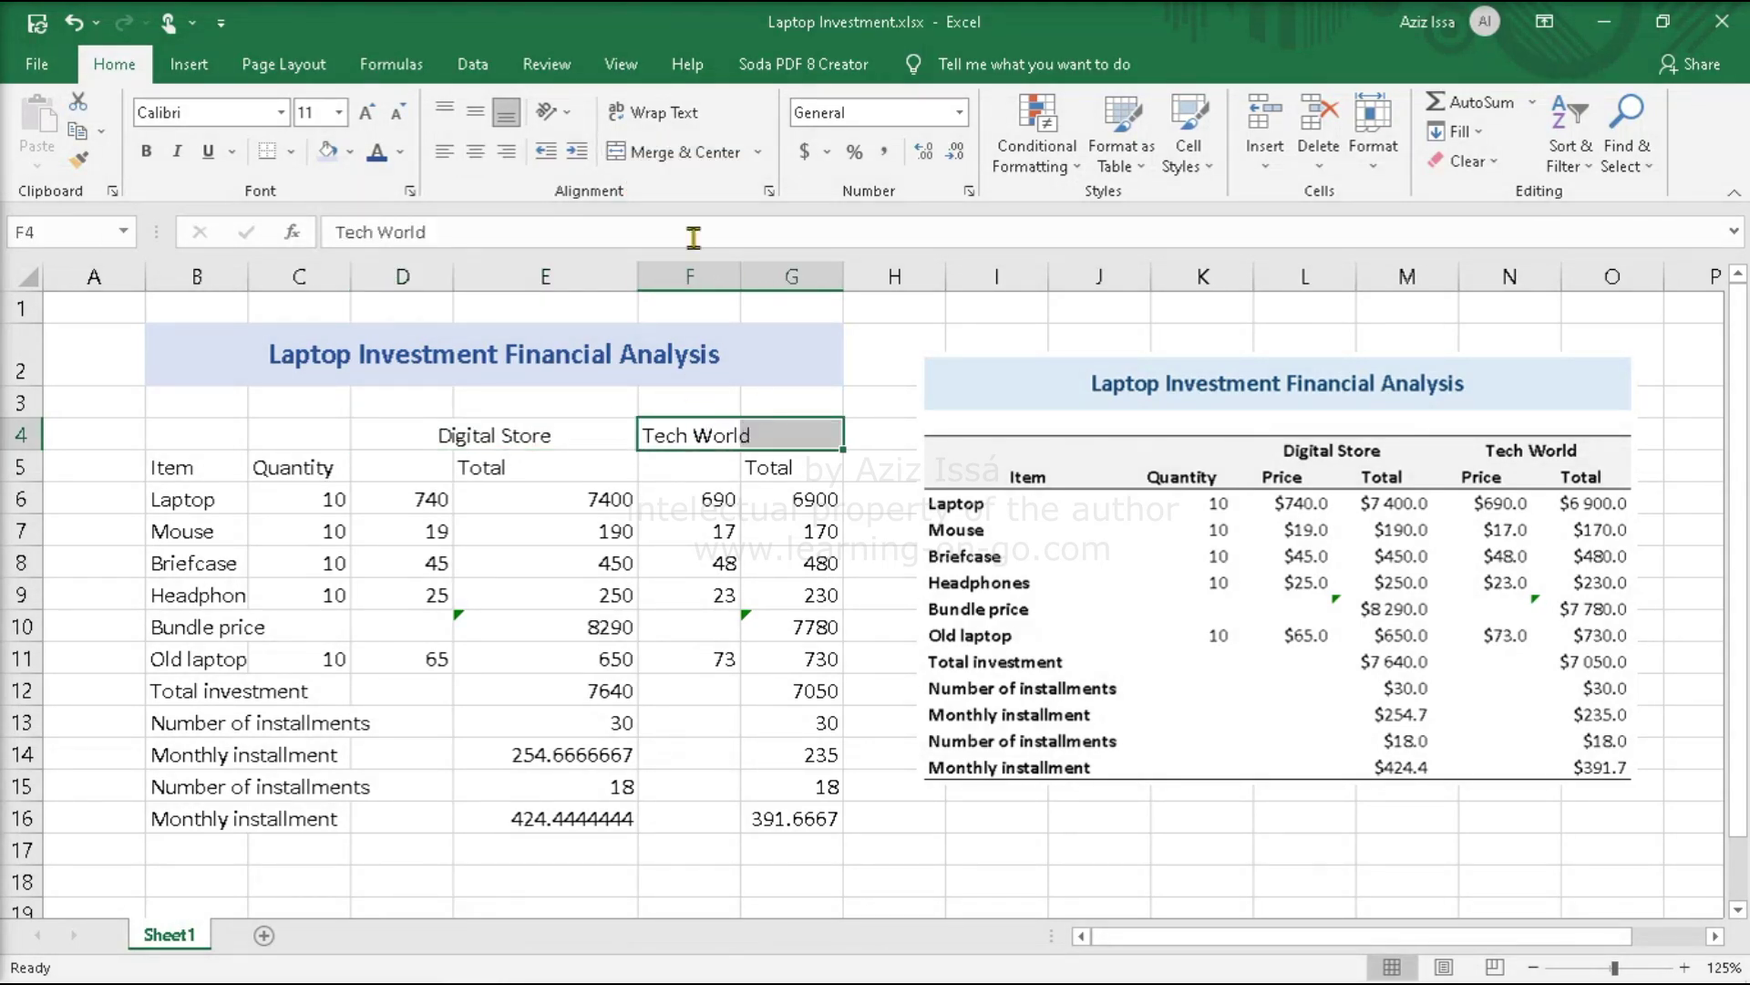
left_click(660, 155)
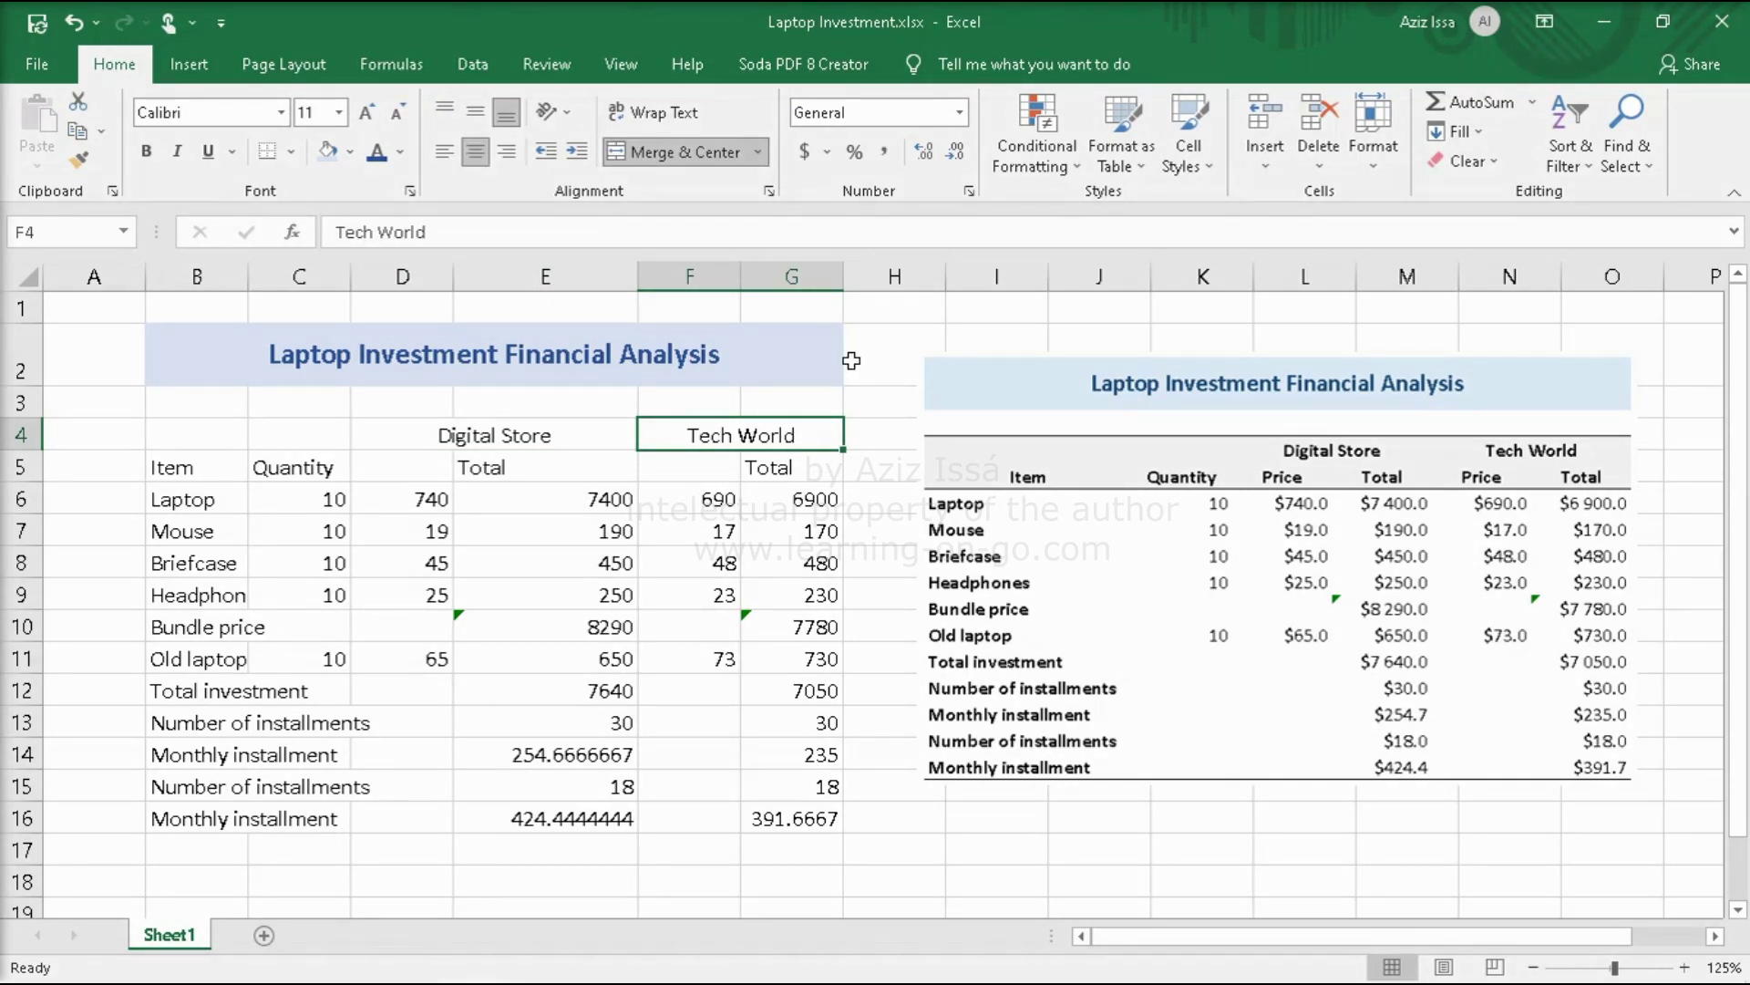
left_click_drag(488, 435, 703, 436)
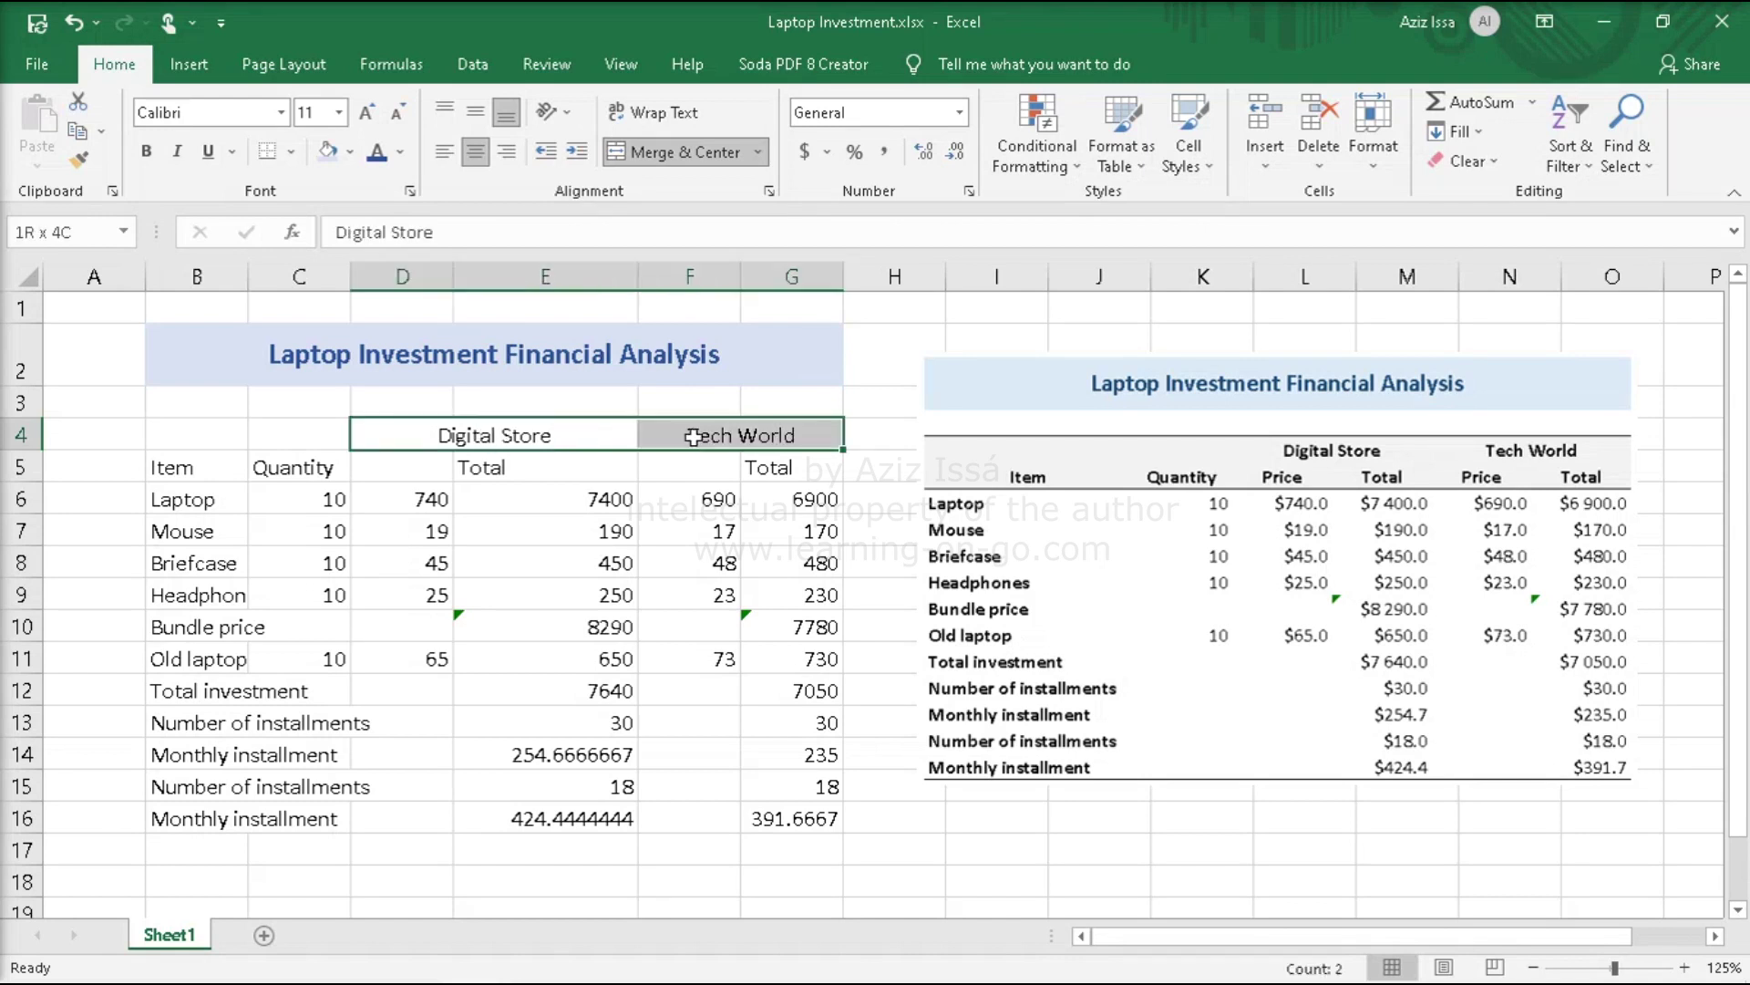
left_click(144, 154)
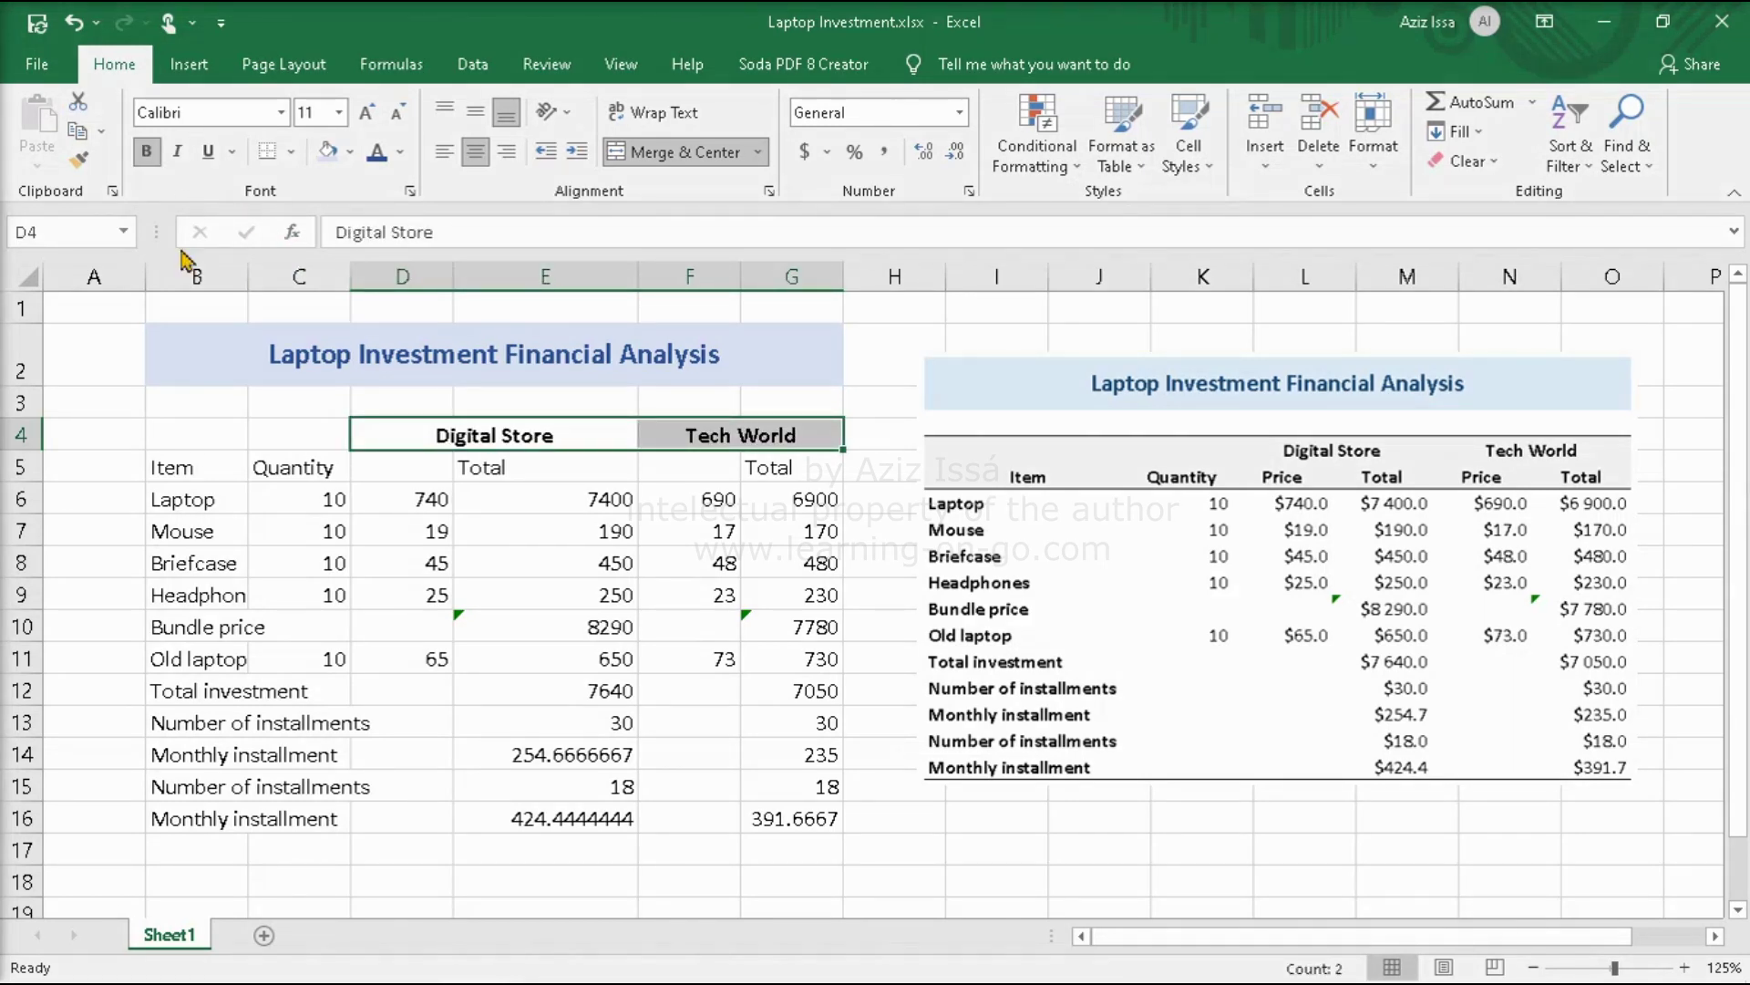
- Enter the heading "Price" in D5 and F5, beneath the two store names
left_click(407, 469)
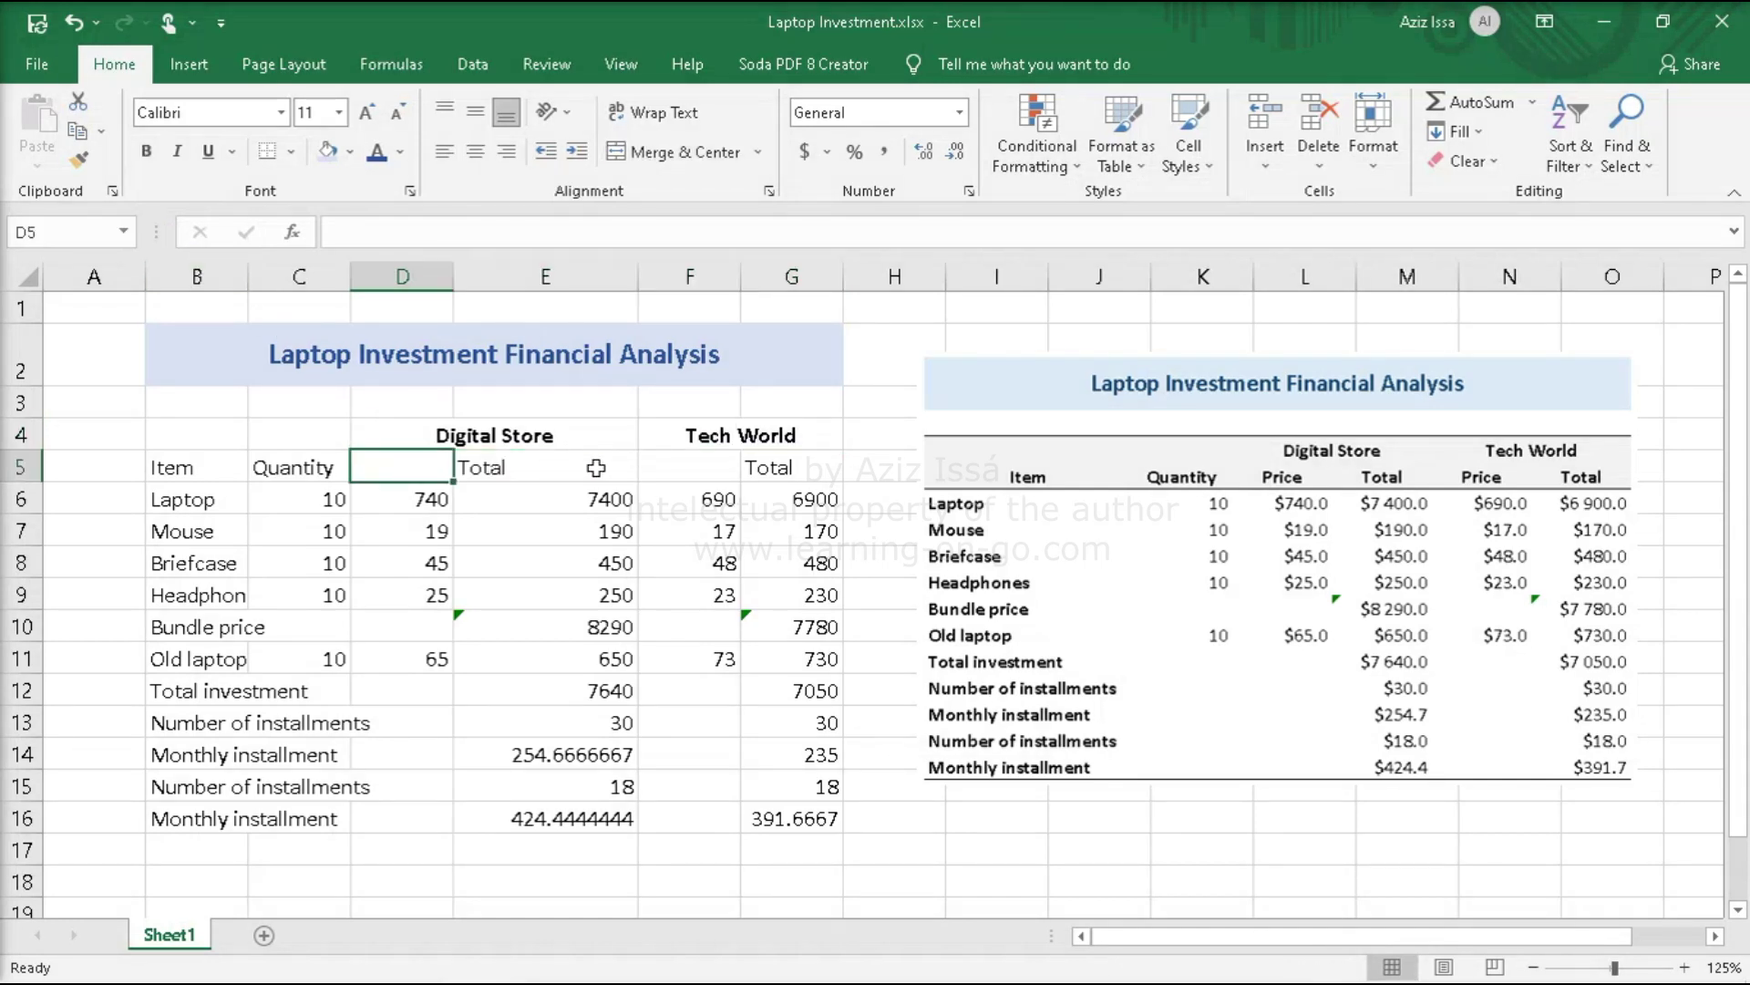
type("Price")
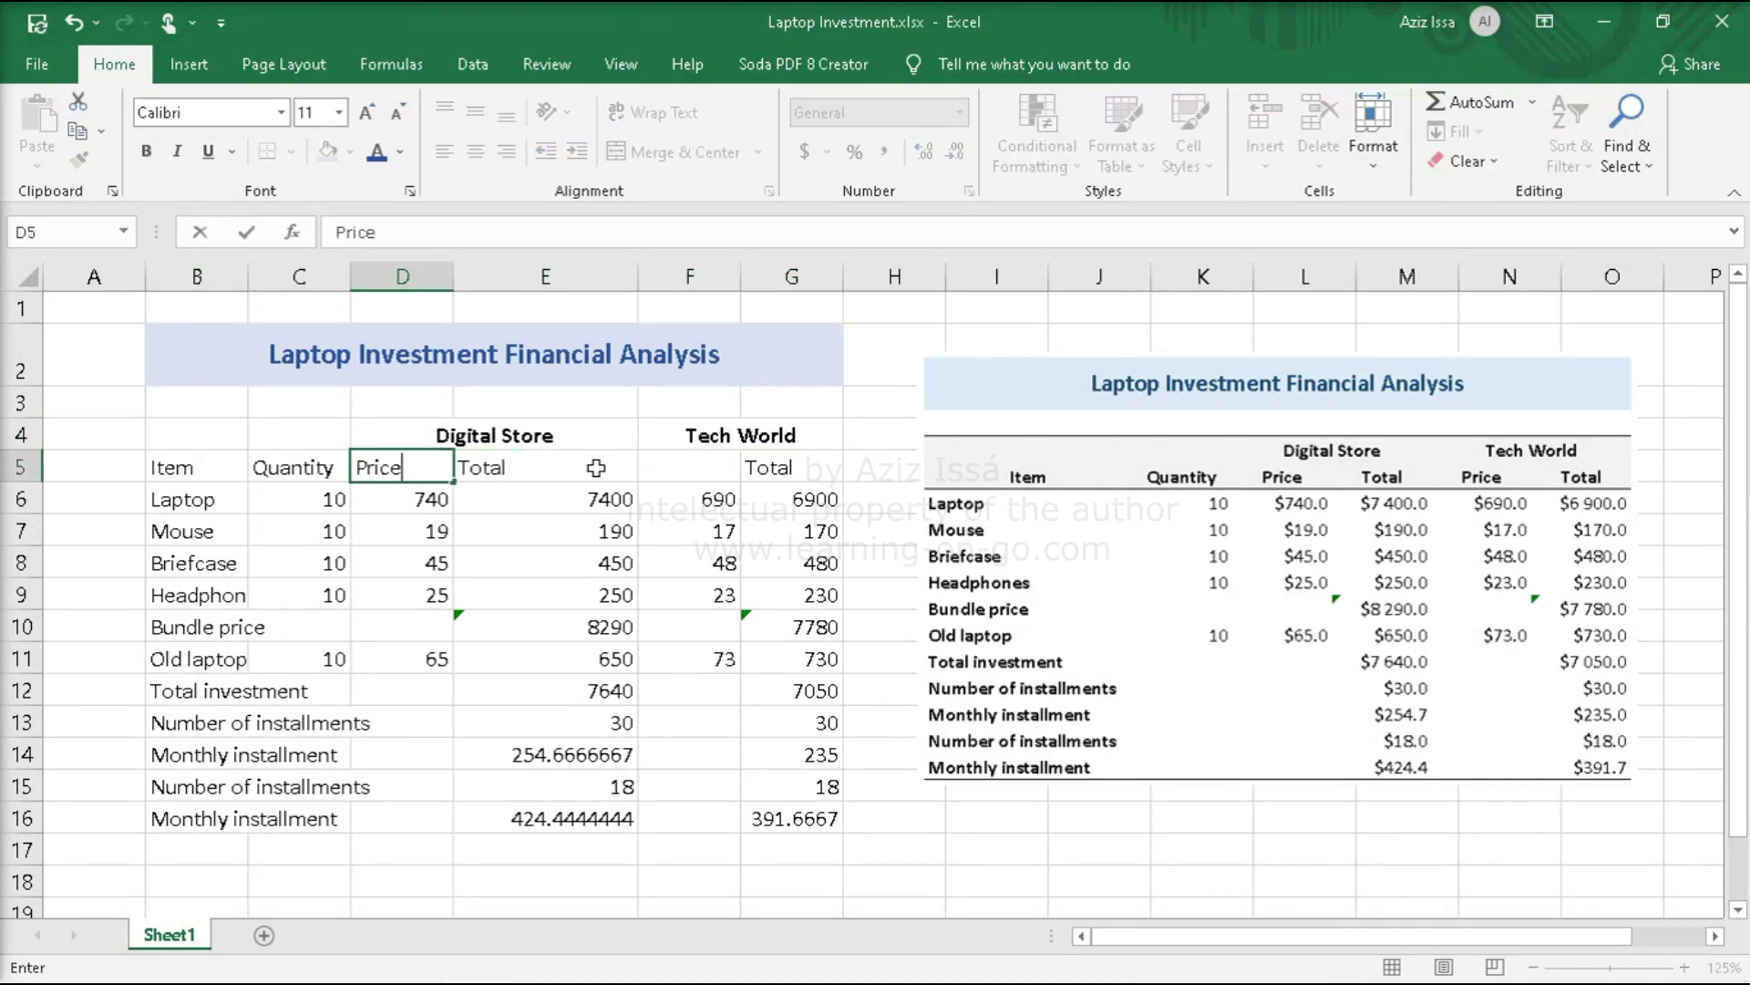
key("Tab")
key("Tab")
type("Price")
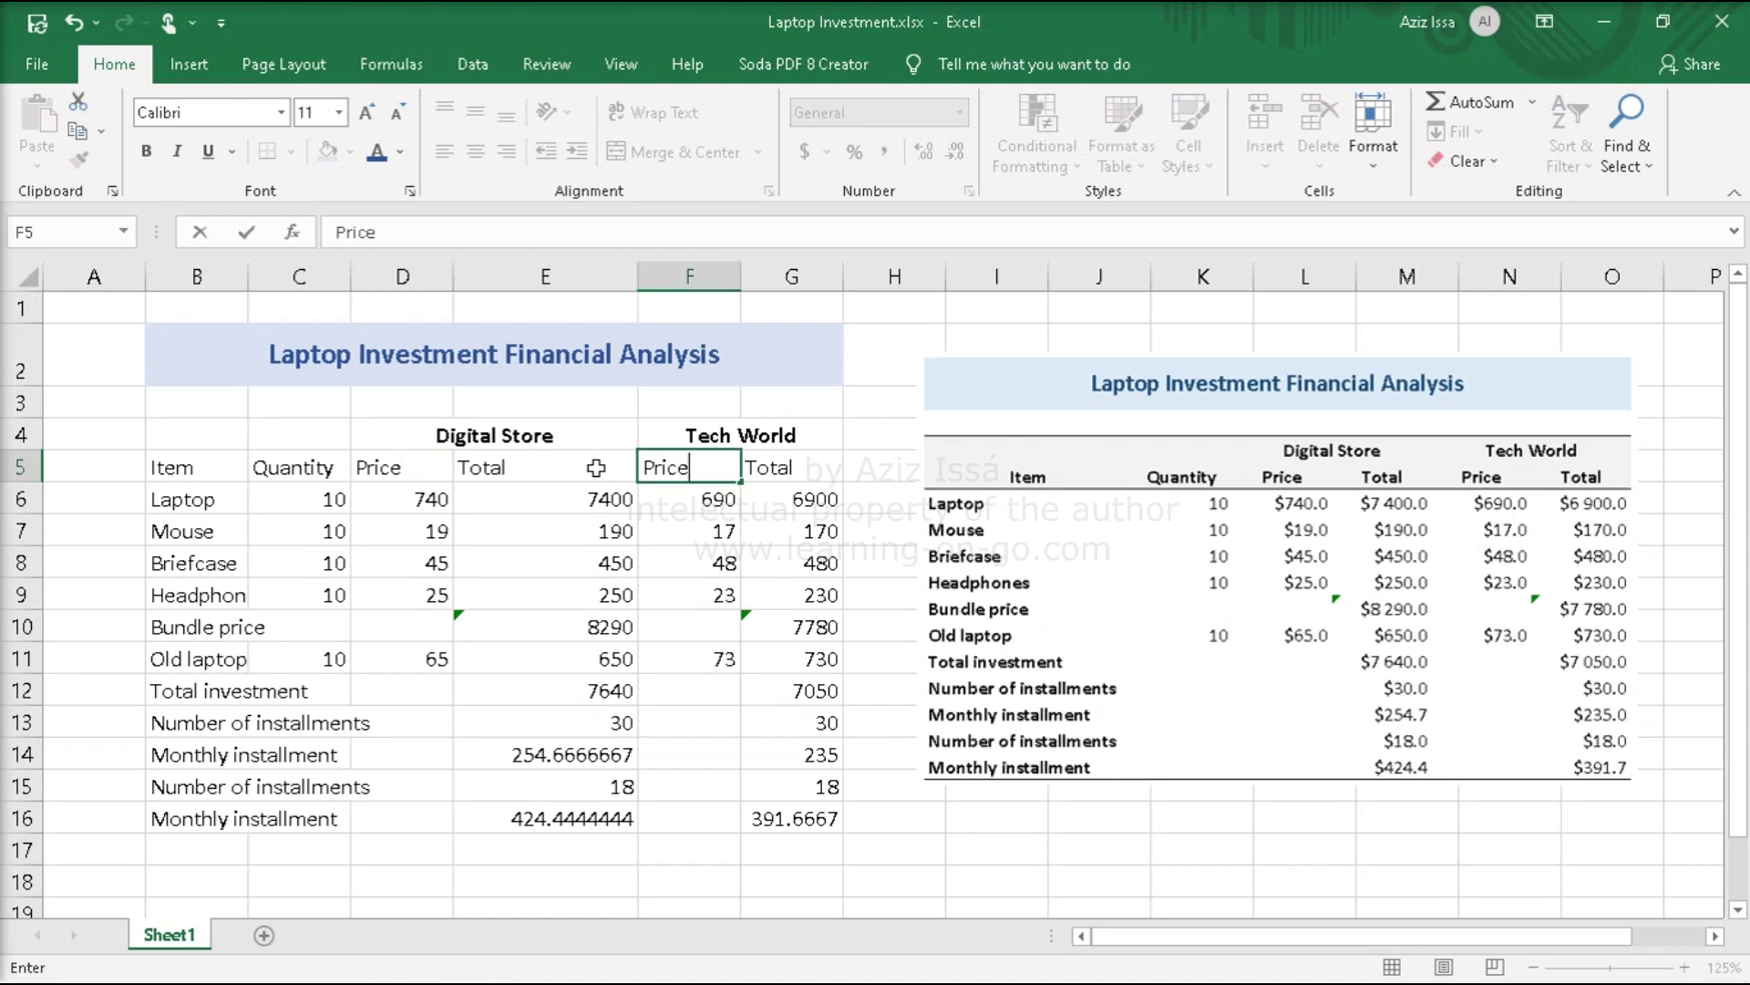
key("Return")
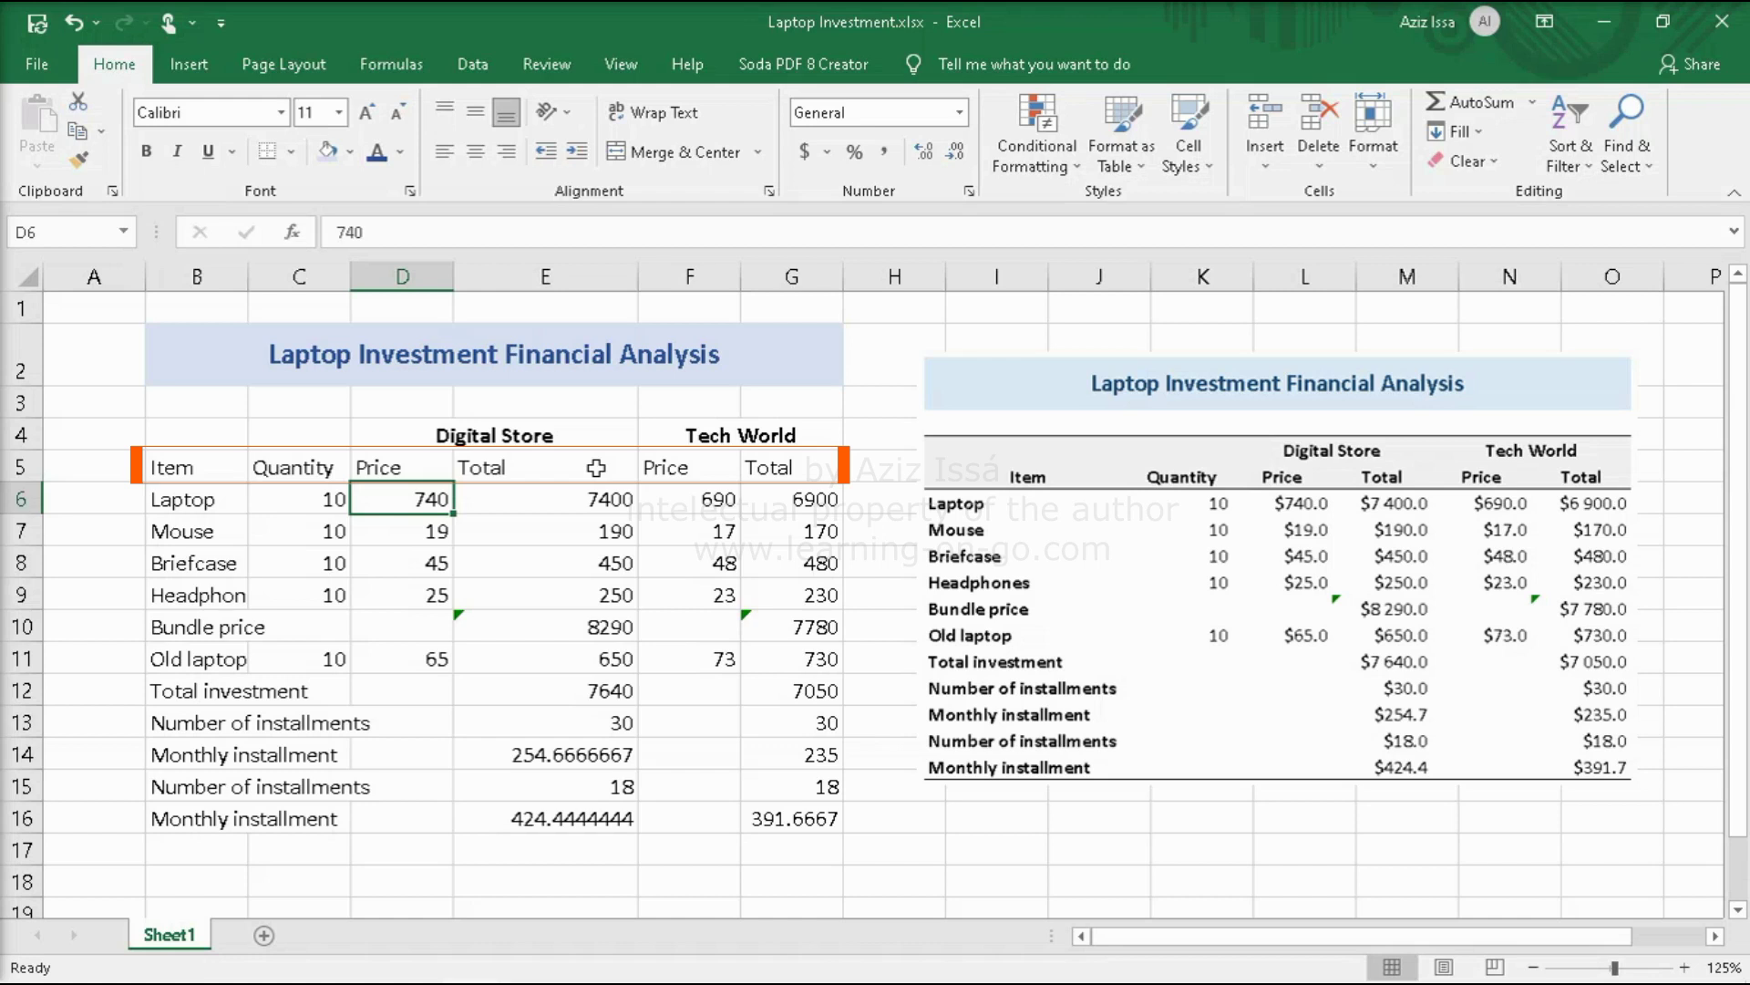
- Center and bold the column headings in B5:G5, and autofit column B to its contents
left_click_drag(213, 465, 774, 467)
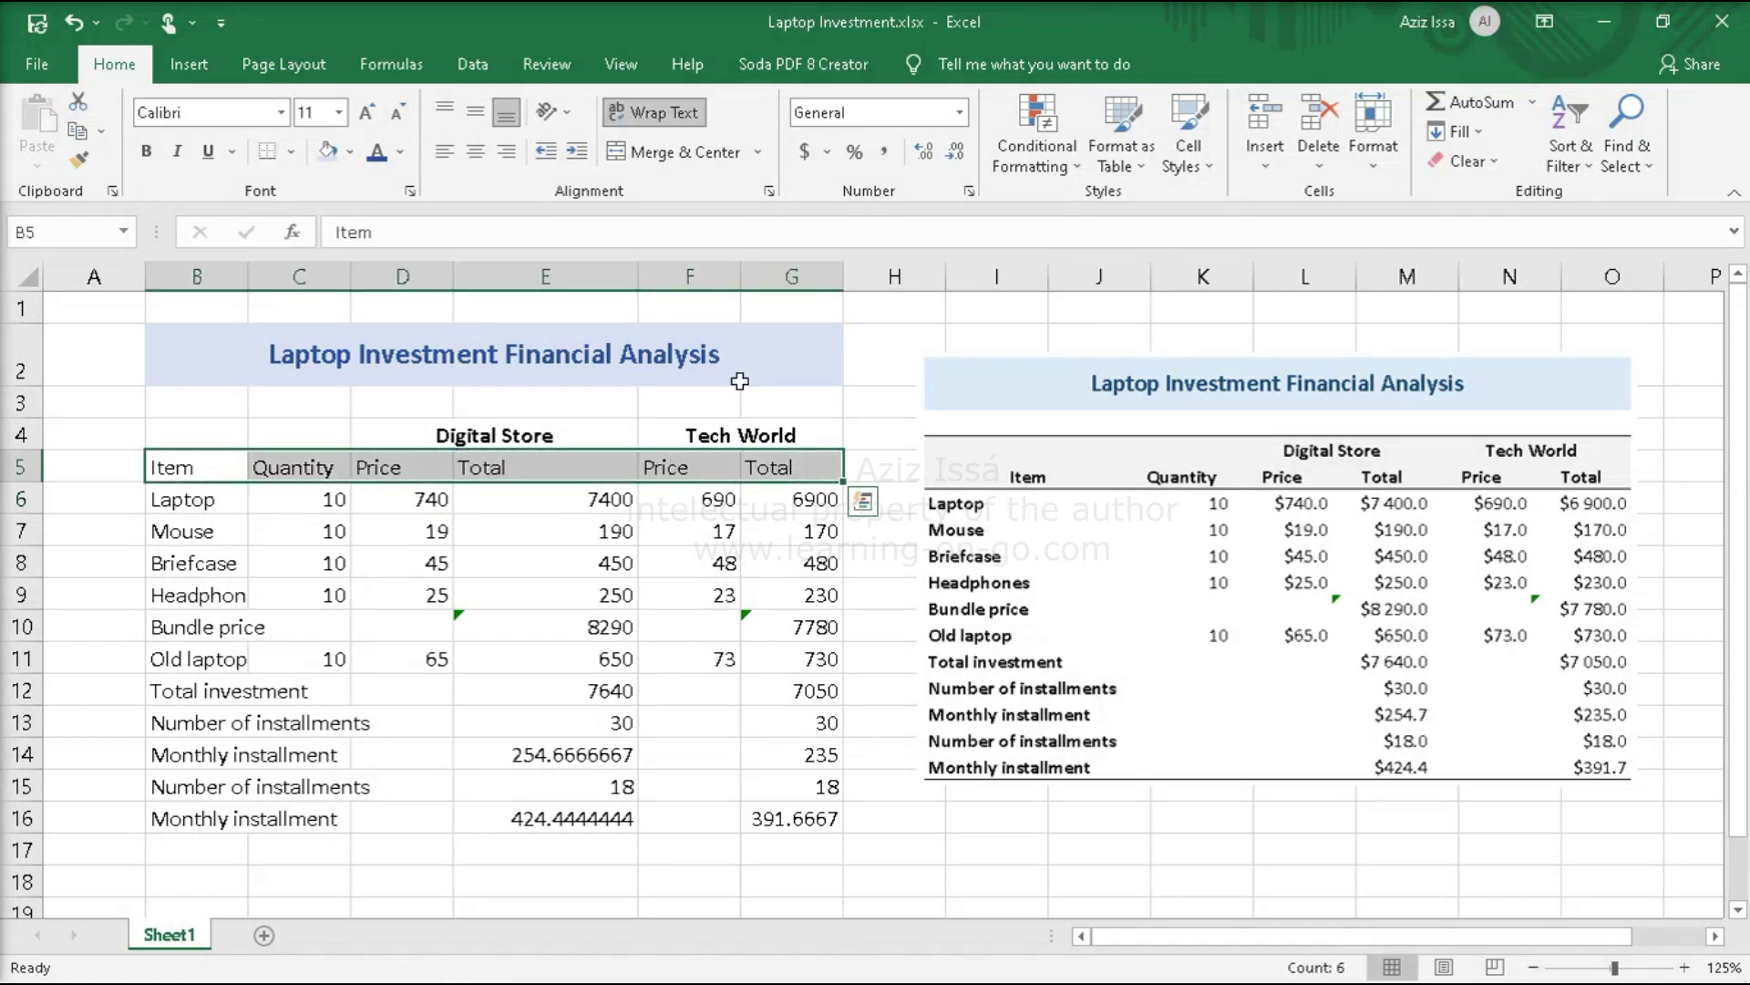
left_click(474, 152)
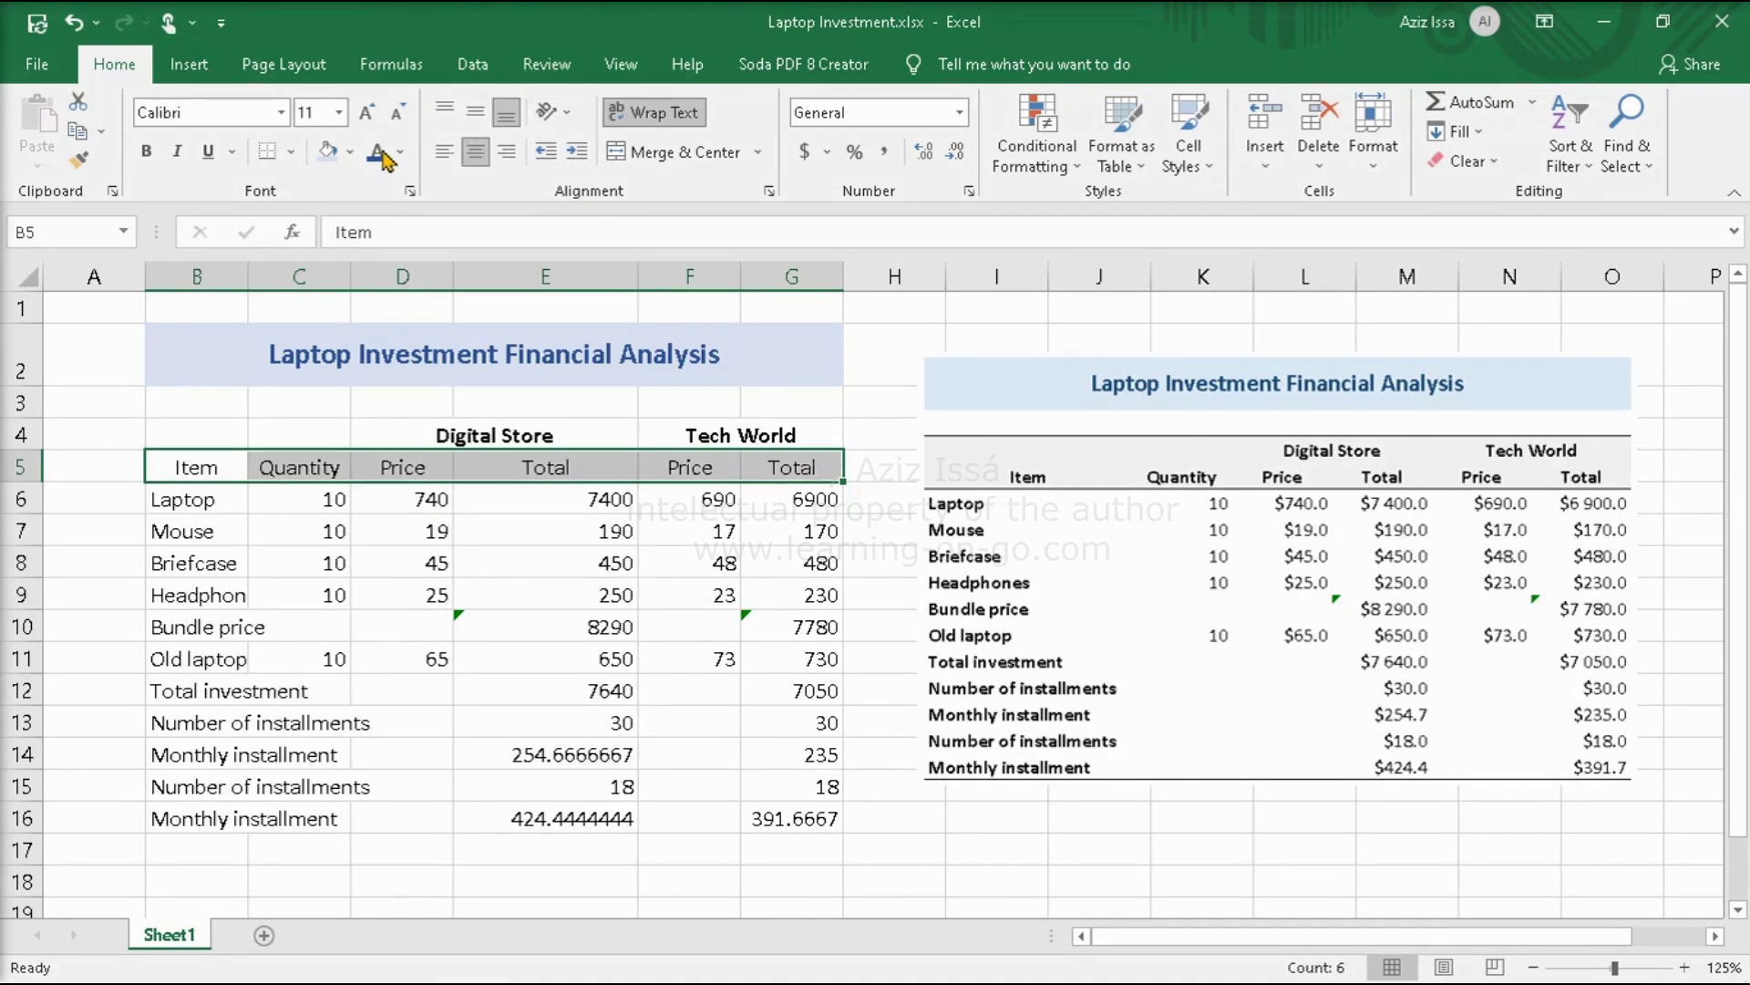
left_click(147, 155)
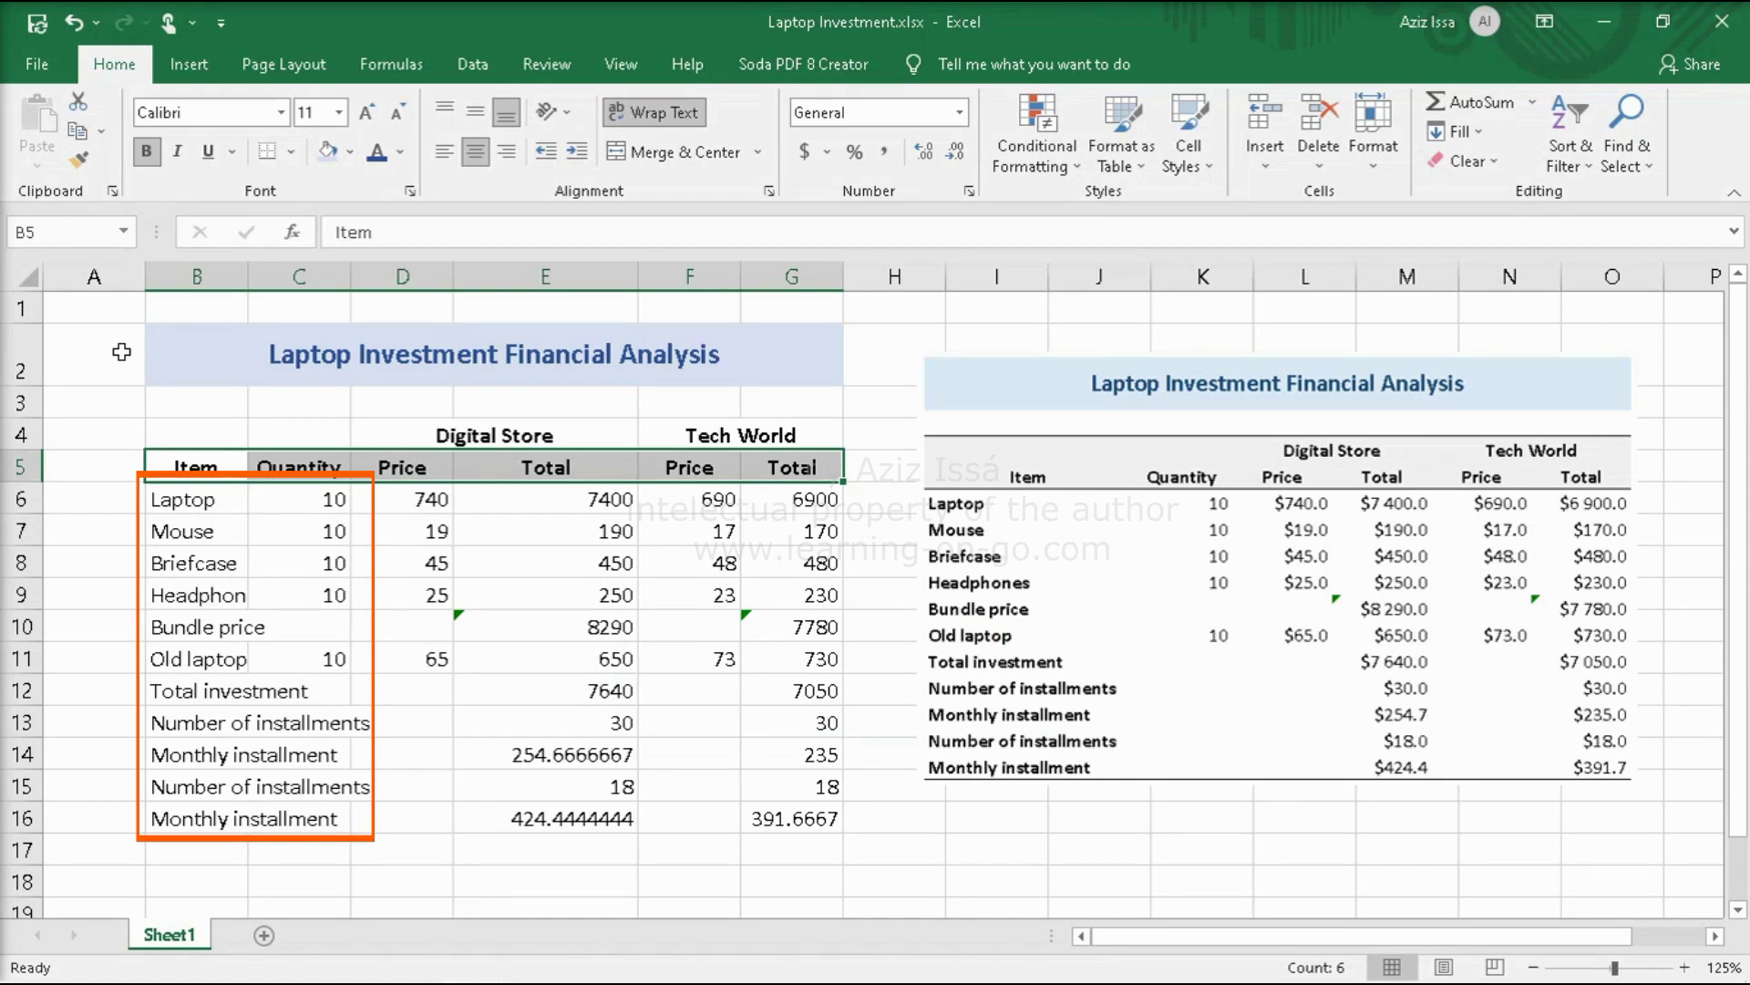
double_click(248, 279)
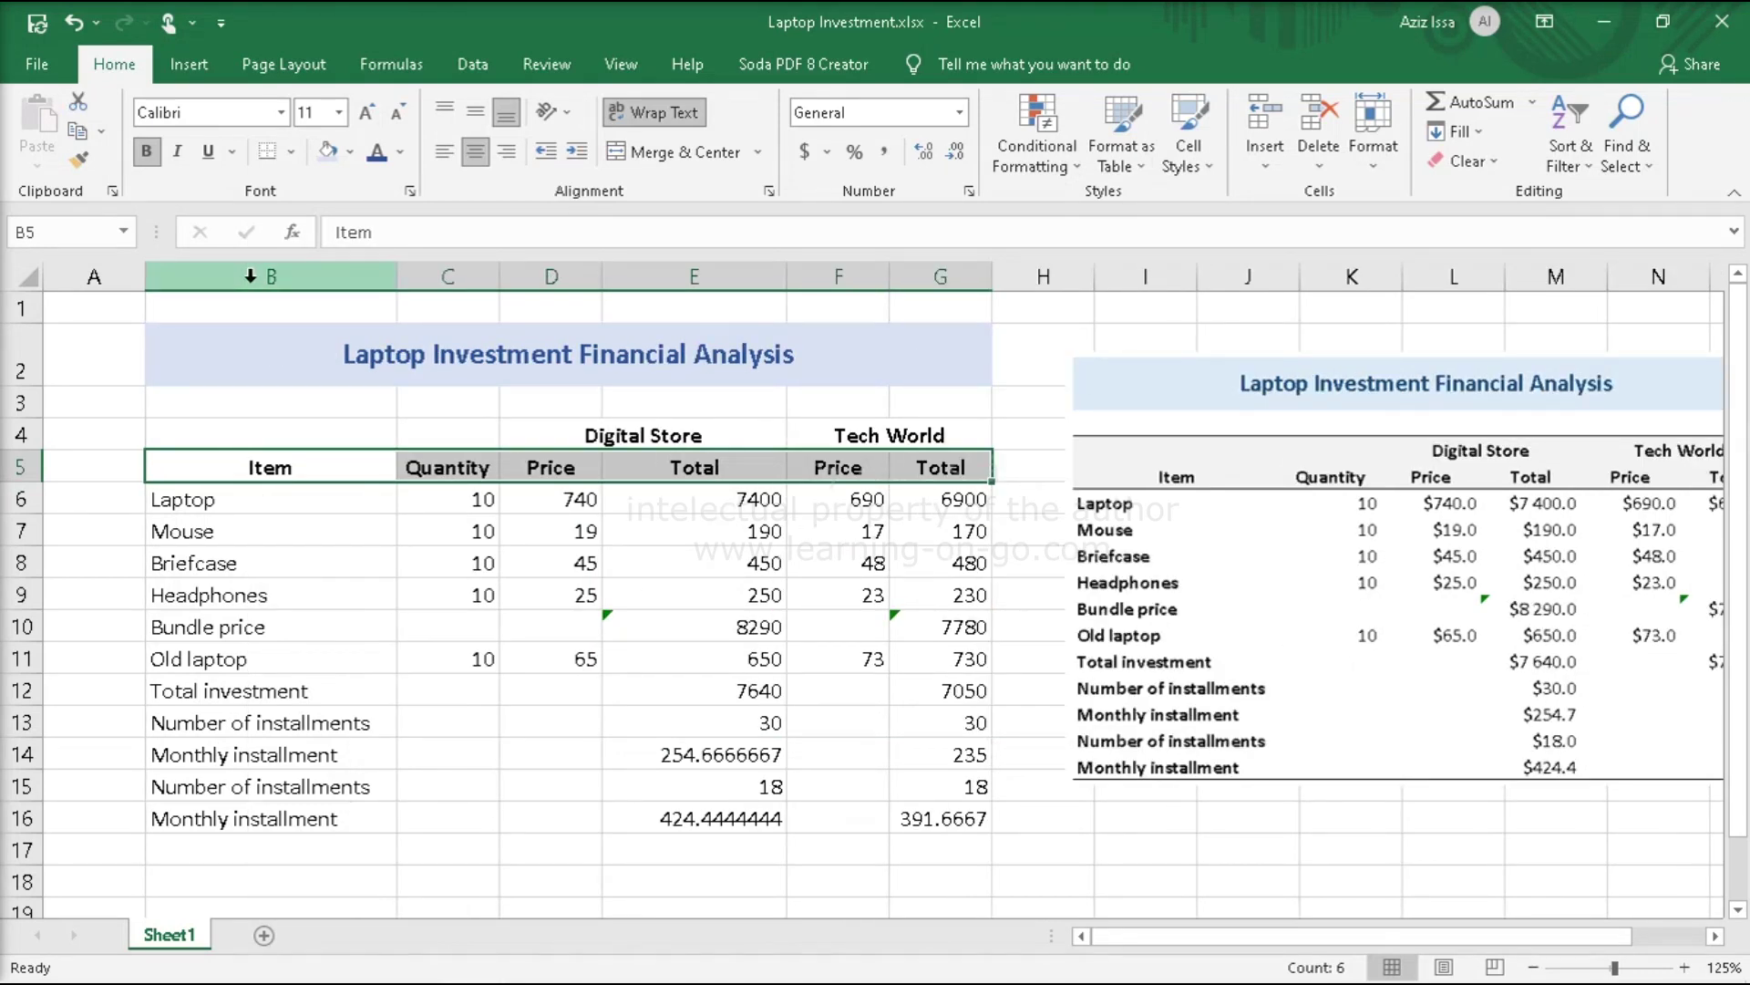
- Make the item labels in B6:B16 bold
left_click_drag(215, 500, 219, 816)
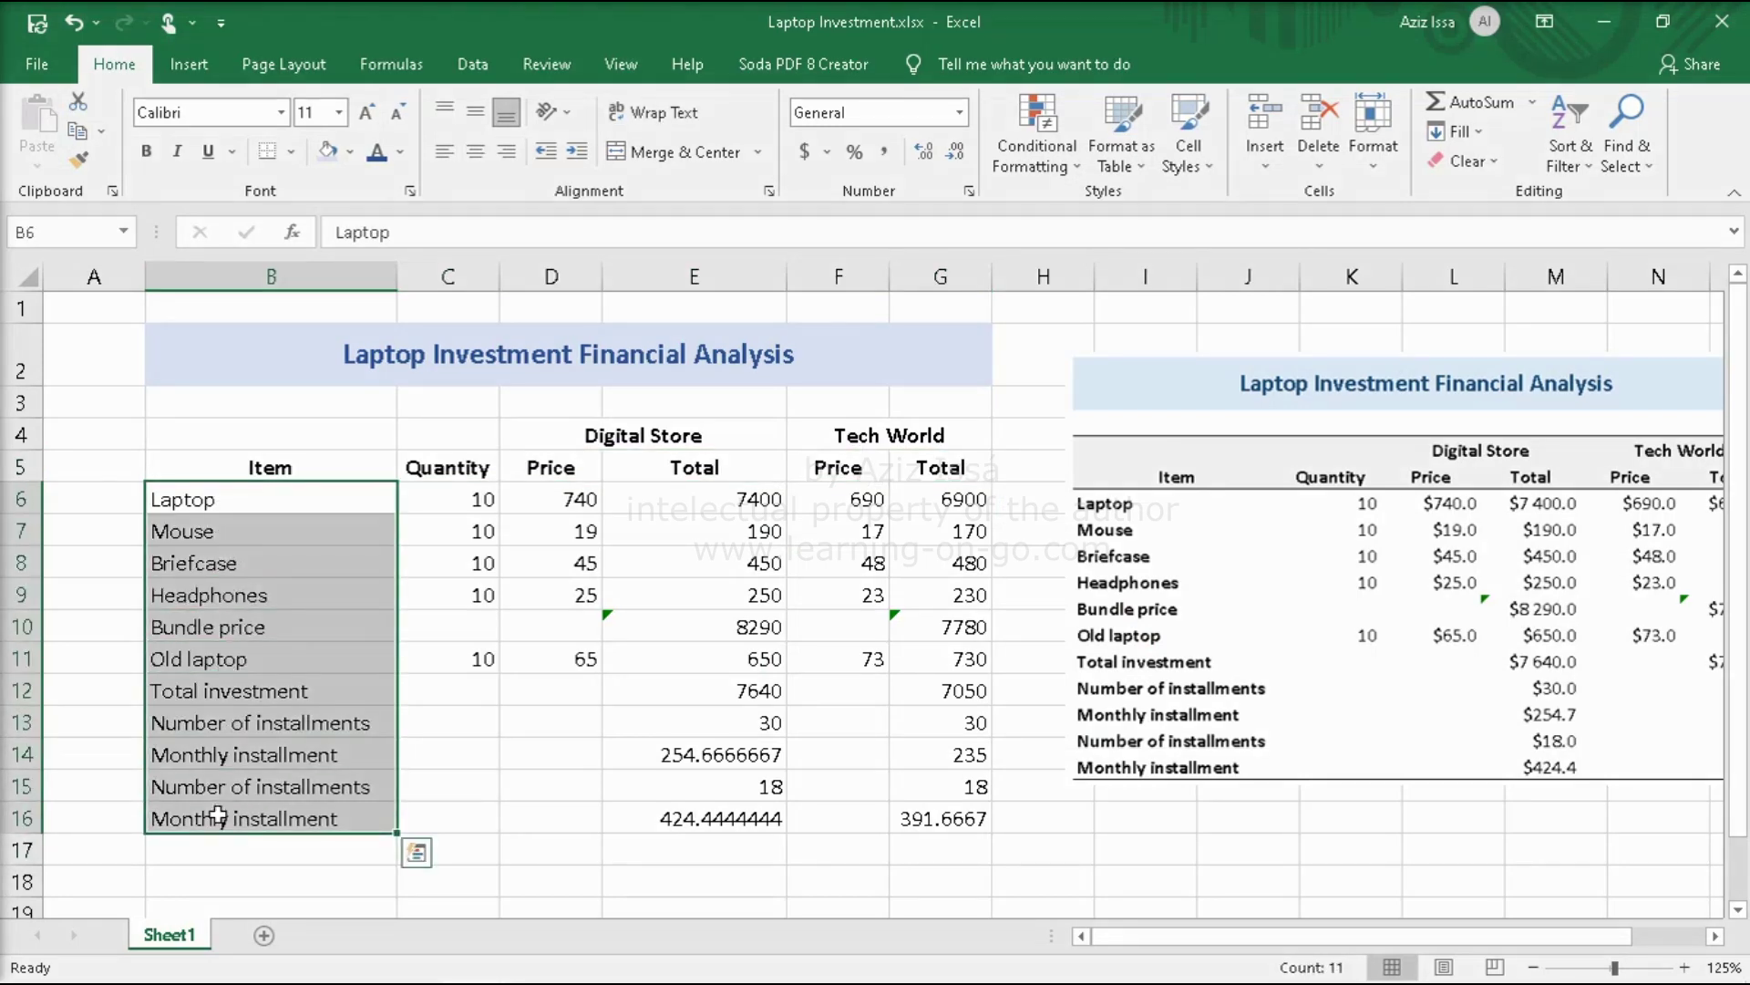
left_click(153, 152)
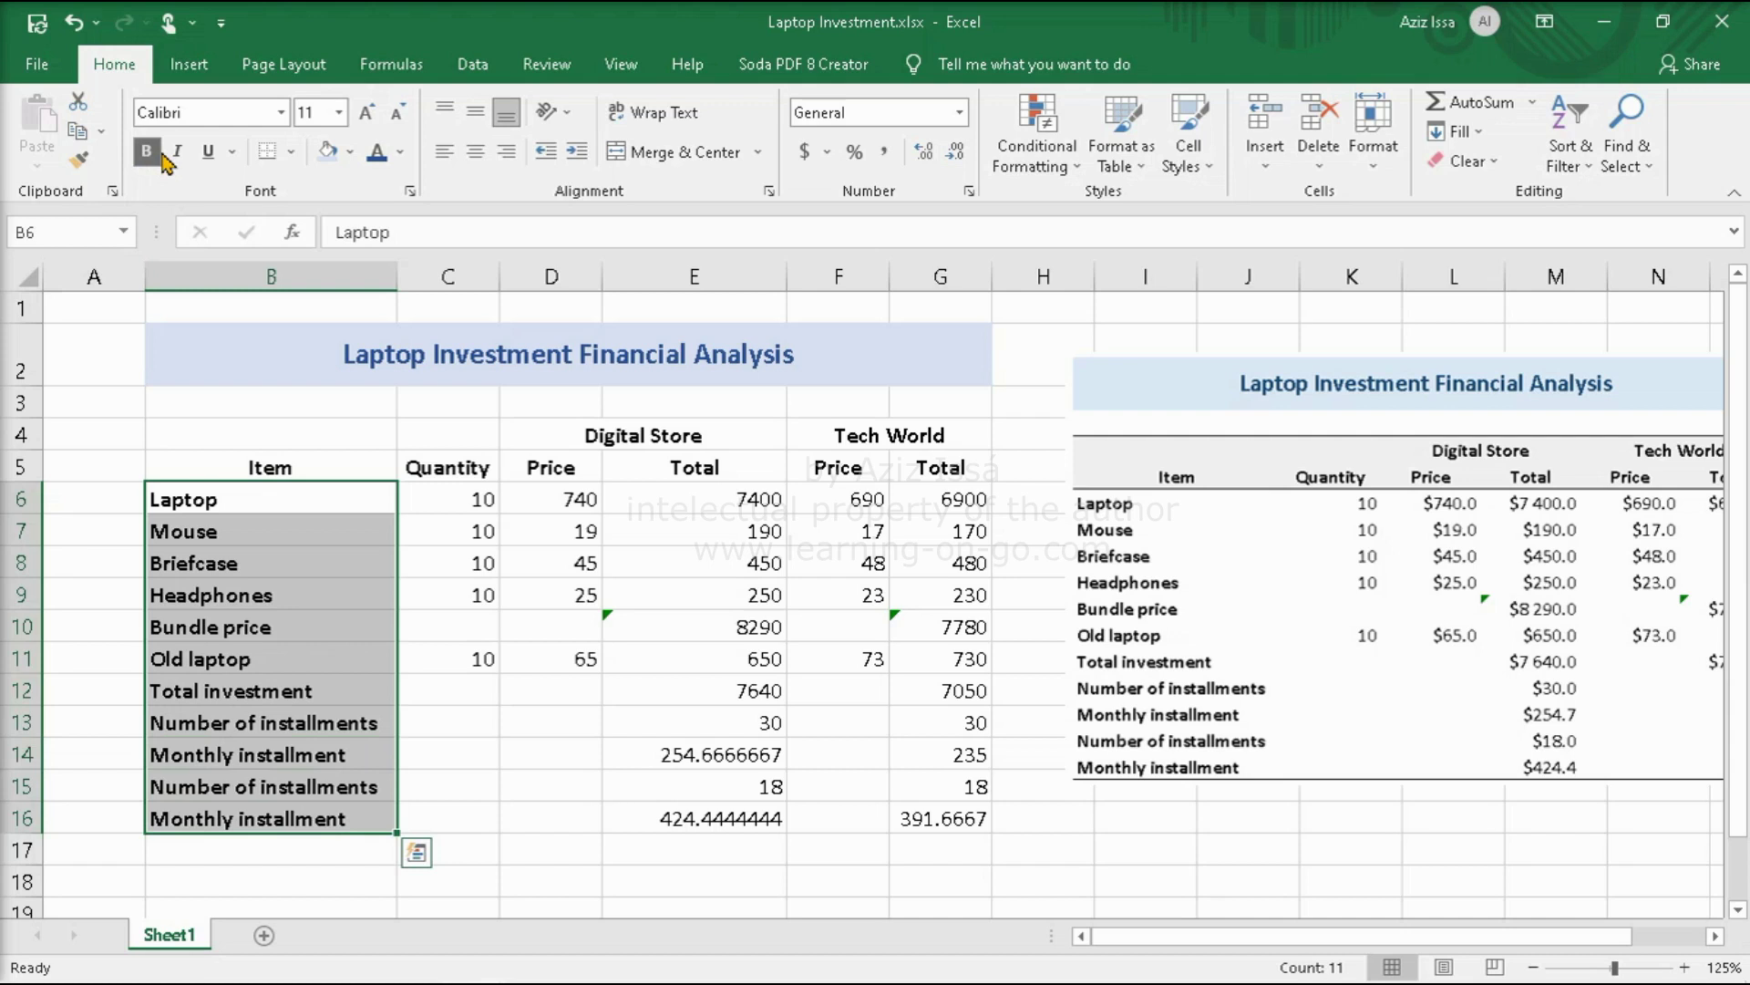
left_click(178, 153)
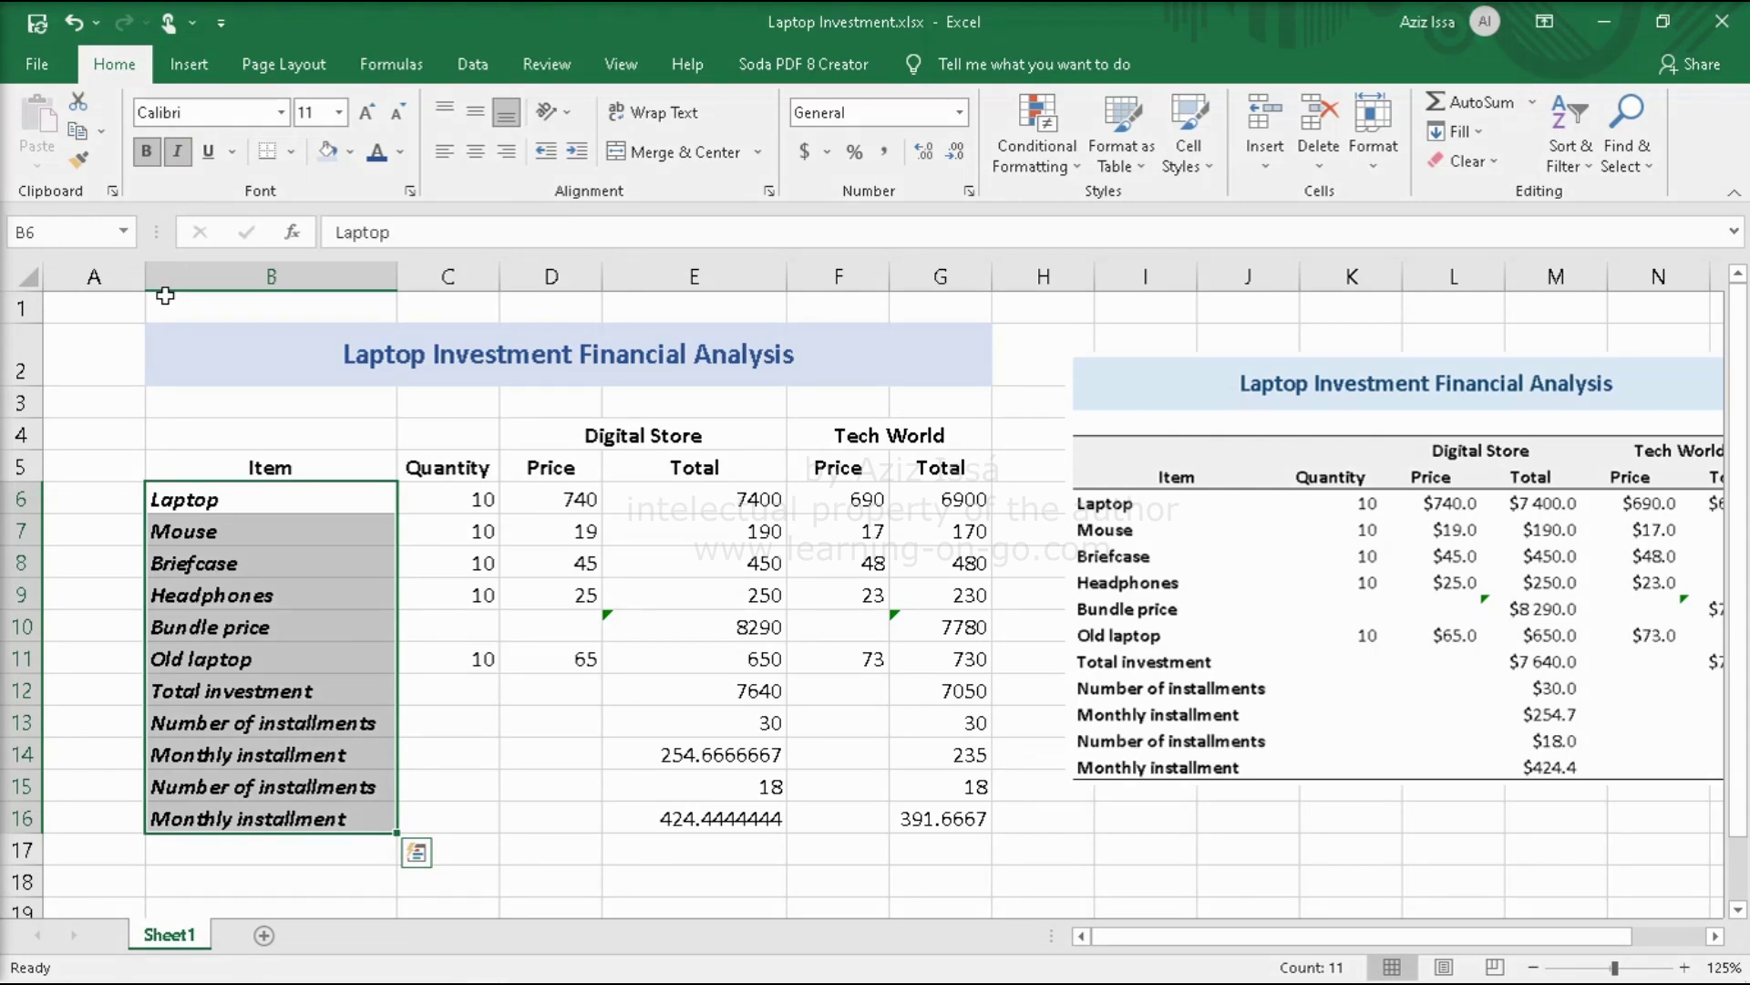
left_click(178, 152)
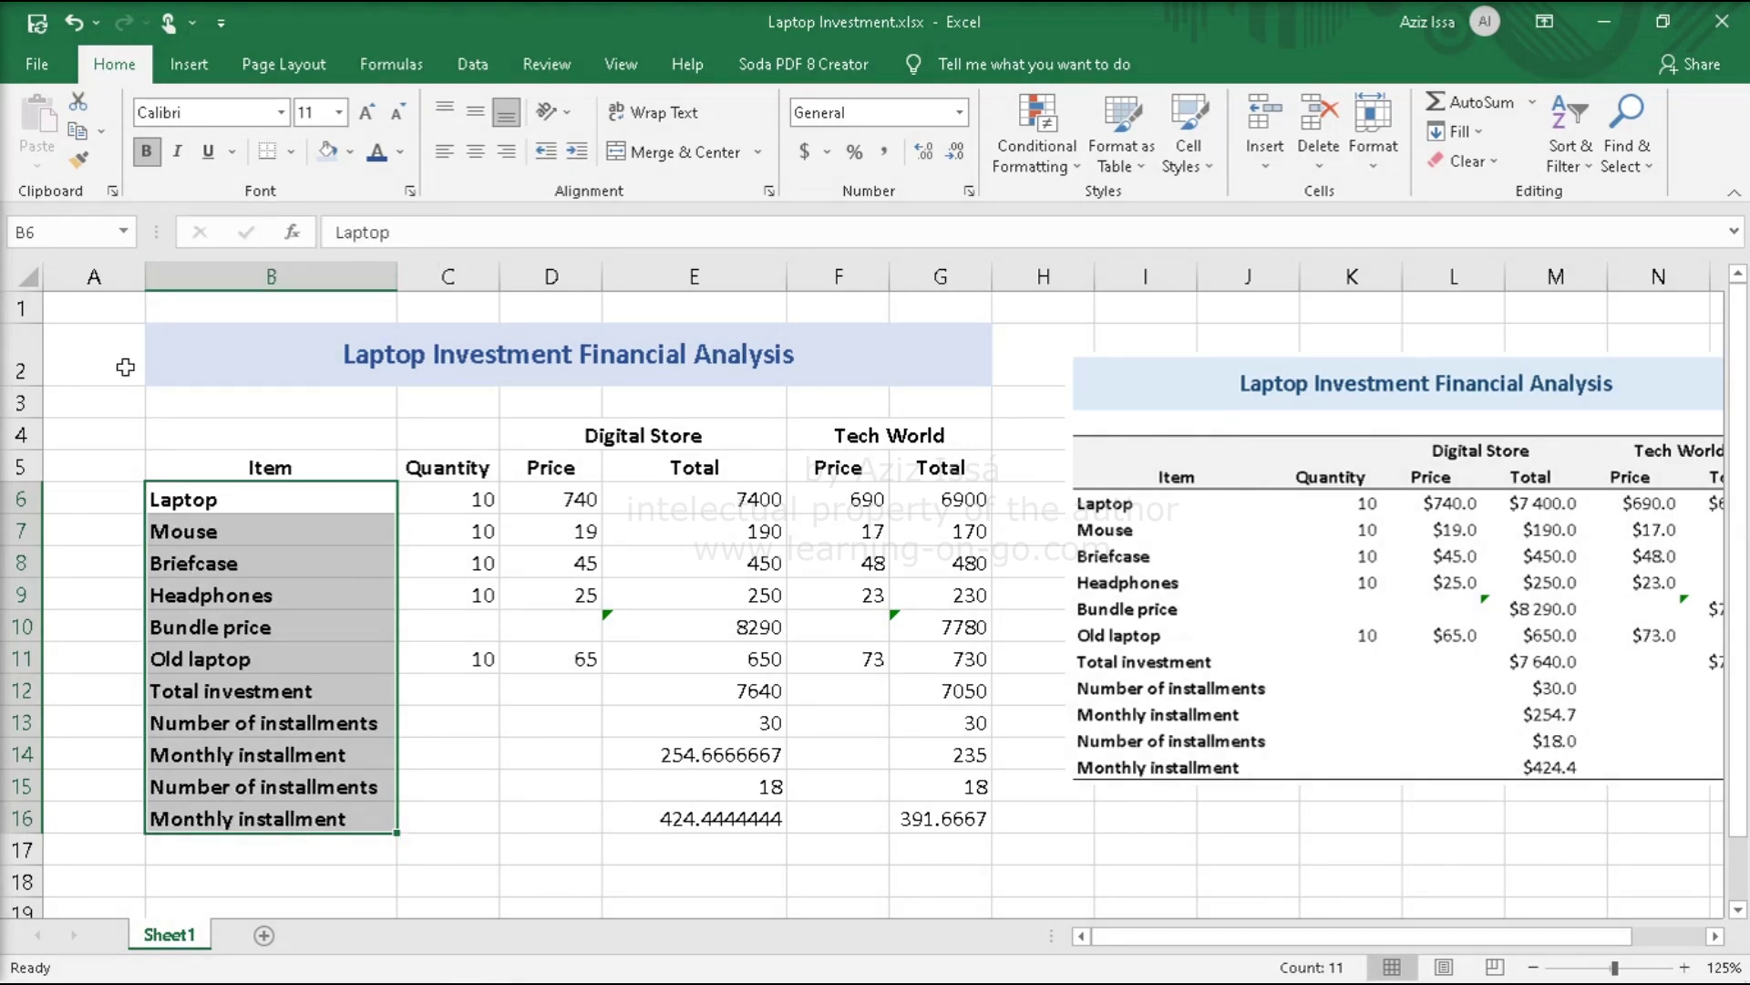
key("ctrl+z")
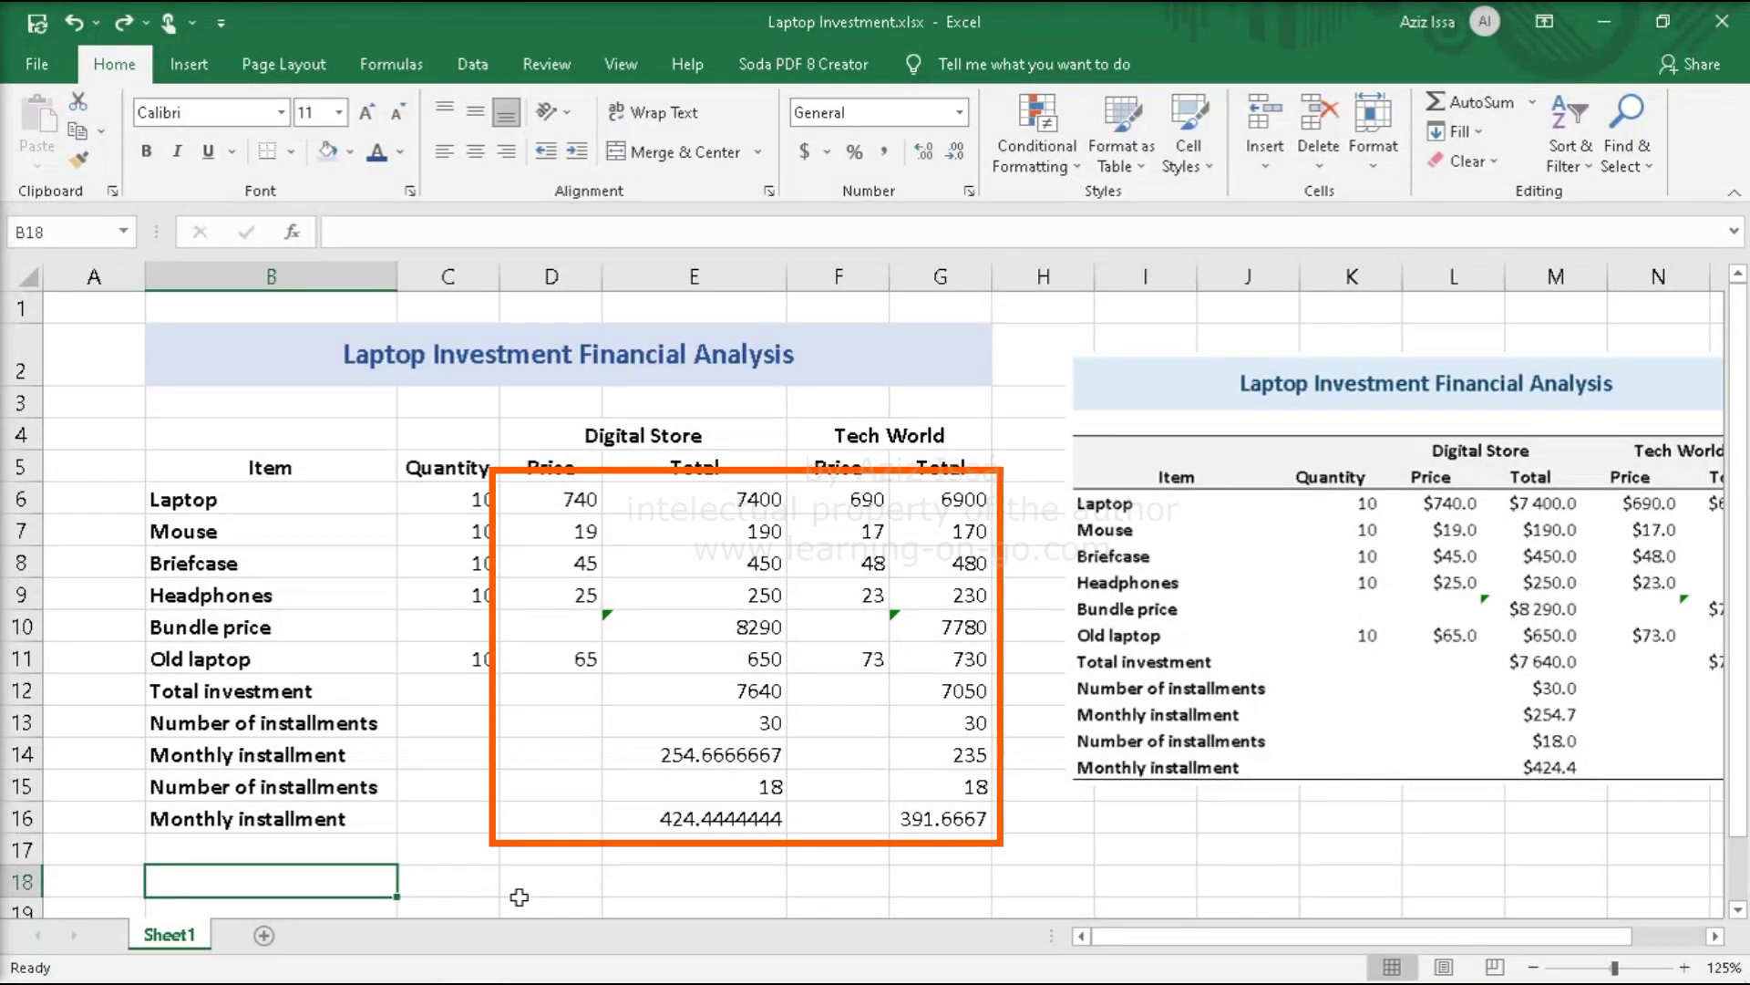
- Format the amounts in D6:G16 as Currency with one decimal place
left_click_drag(552, 501, 926, 811)
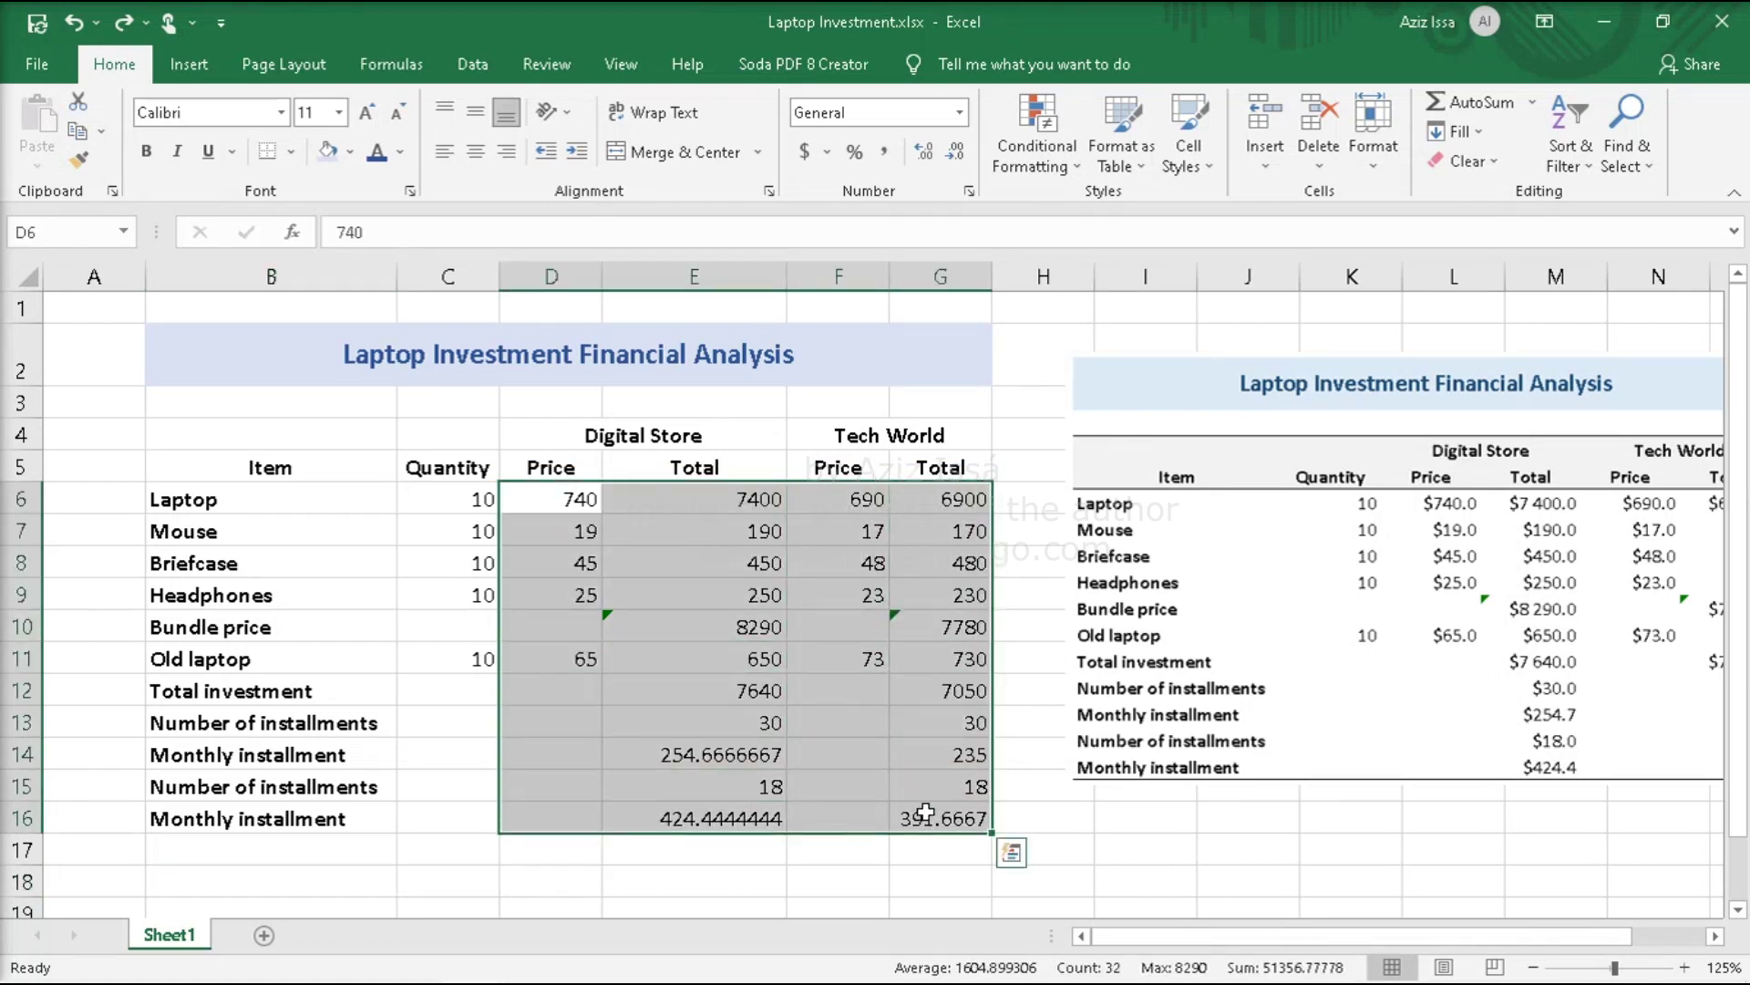
left_click(960, 115)
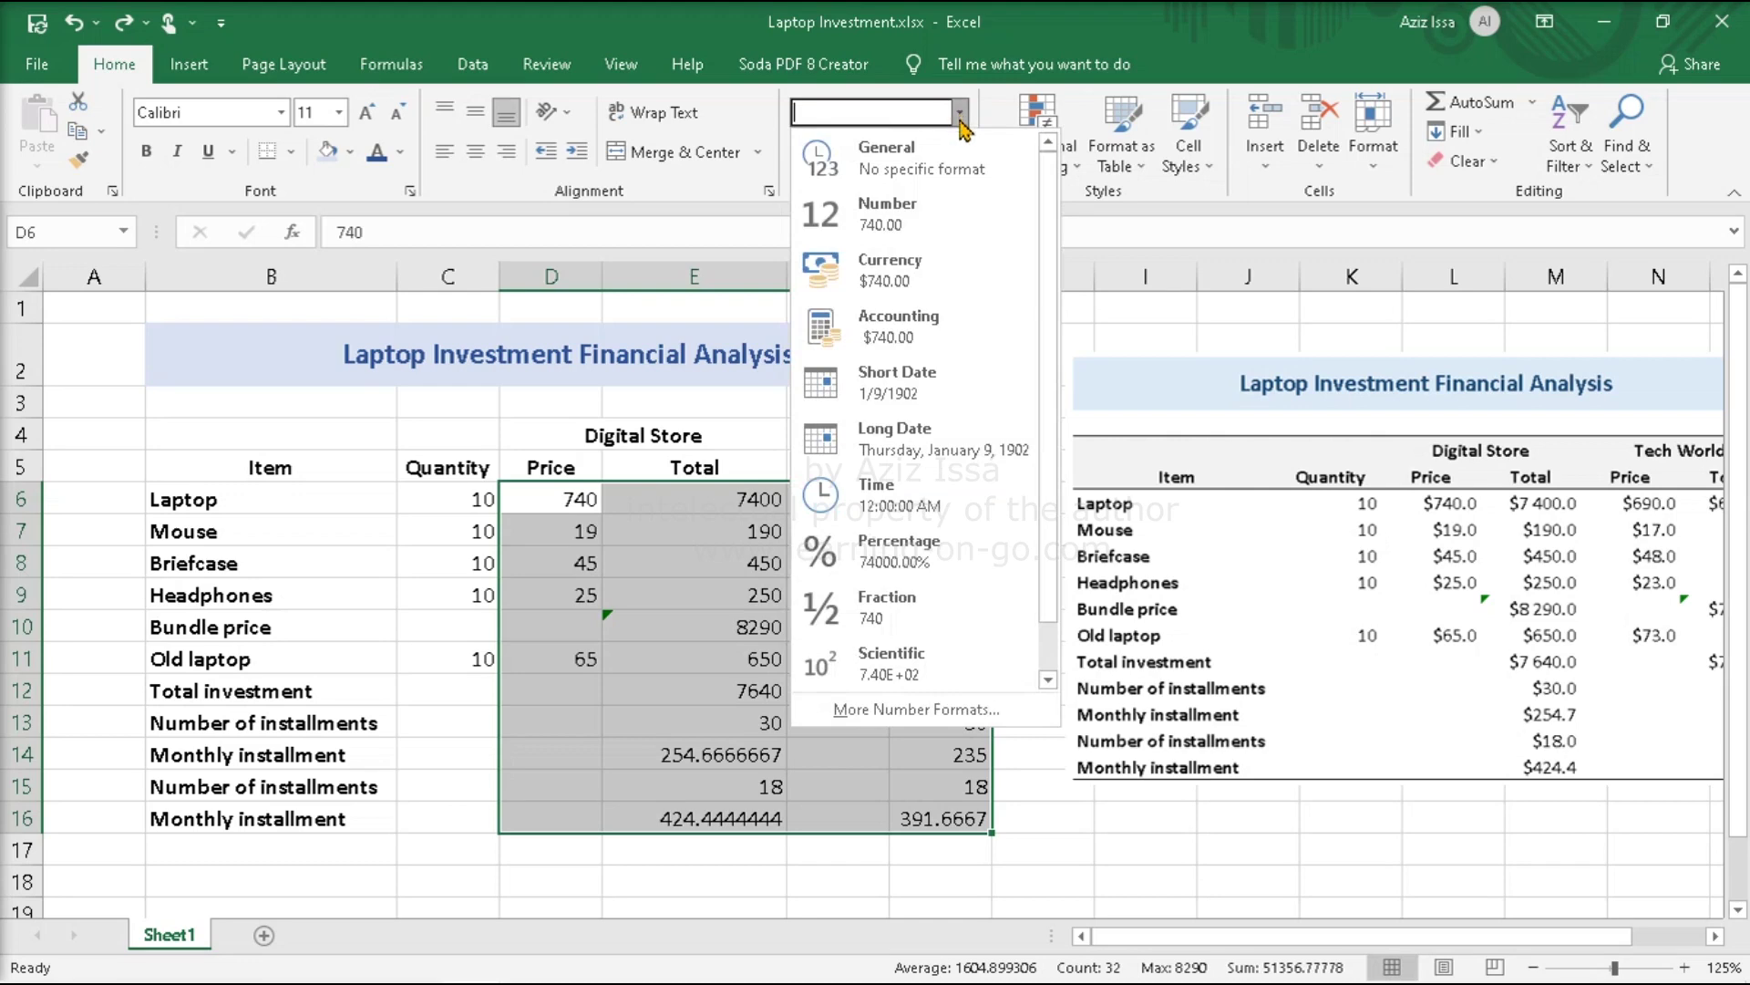
left_click(948, 271)
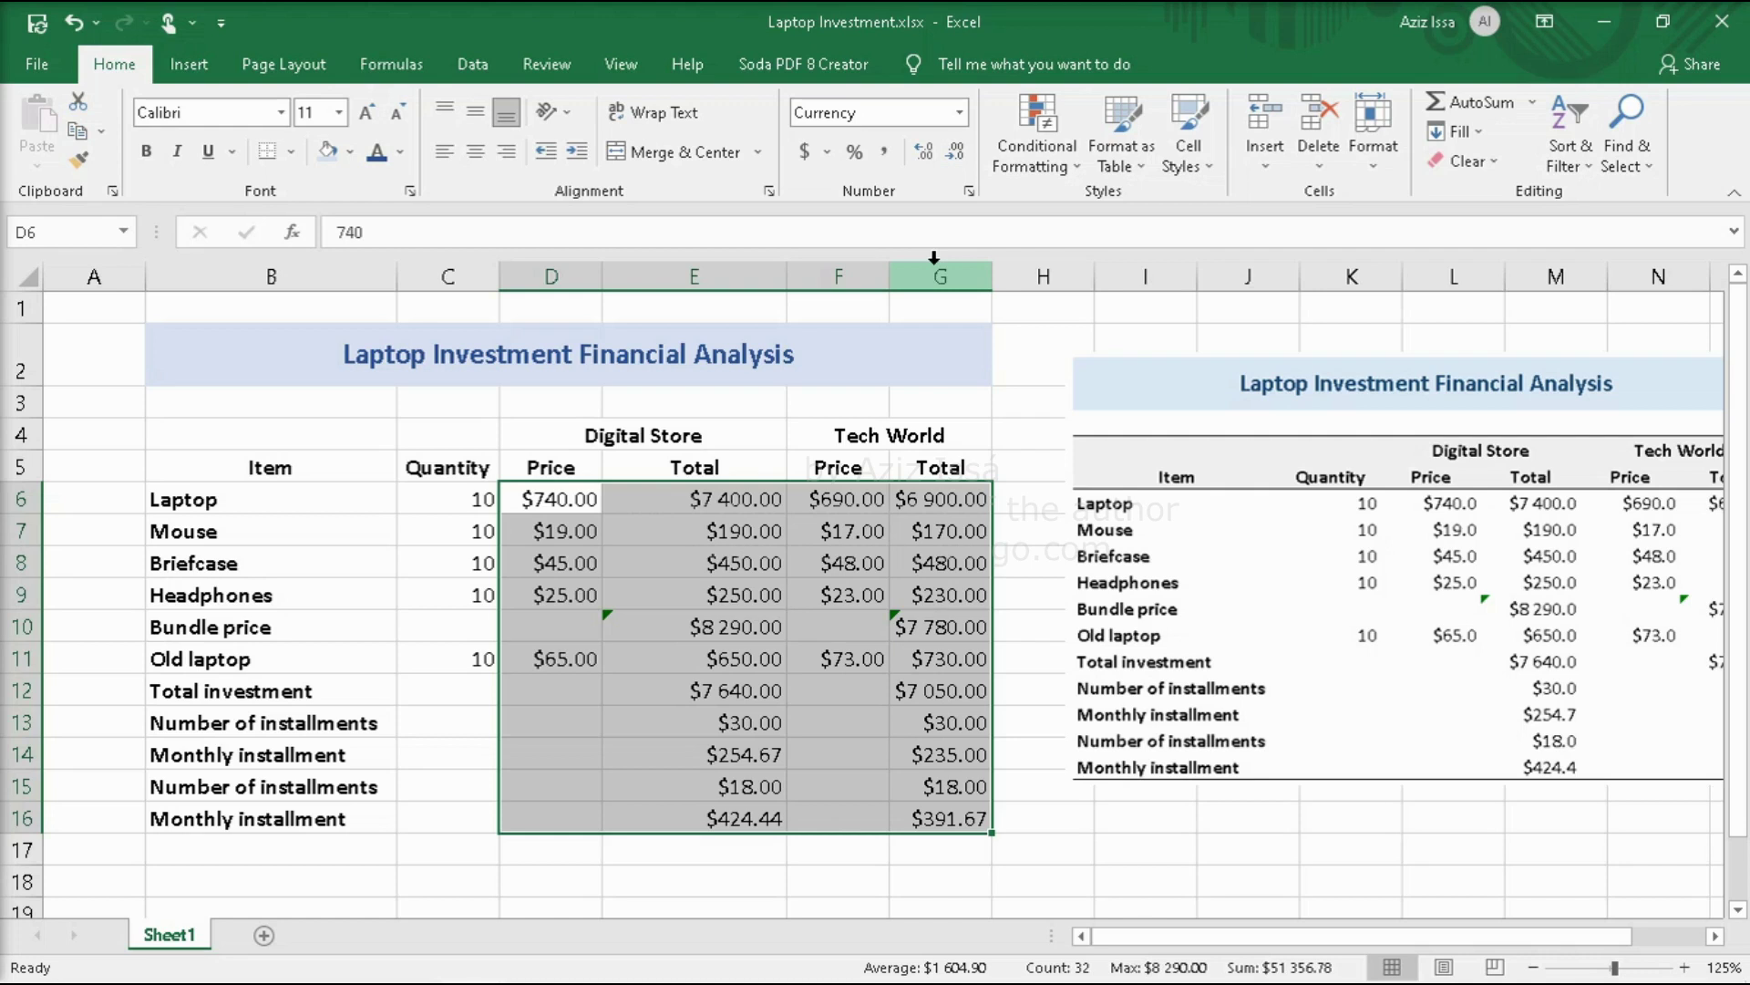
left_click(955, 153)
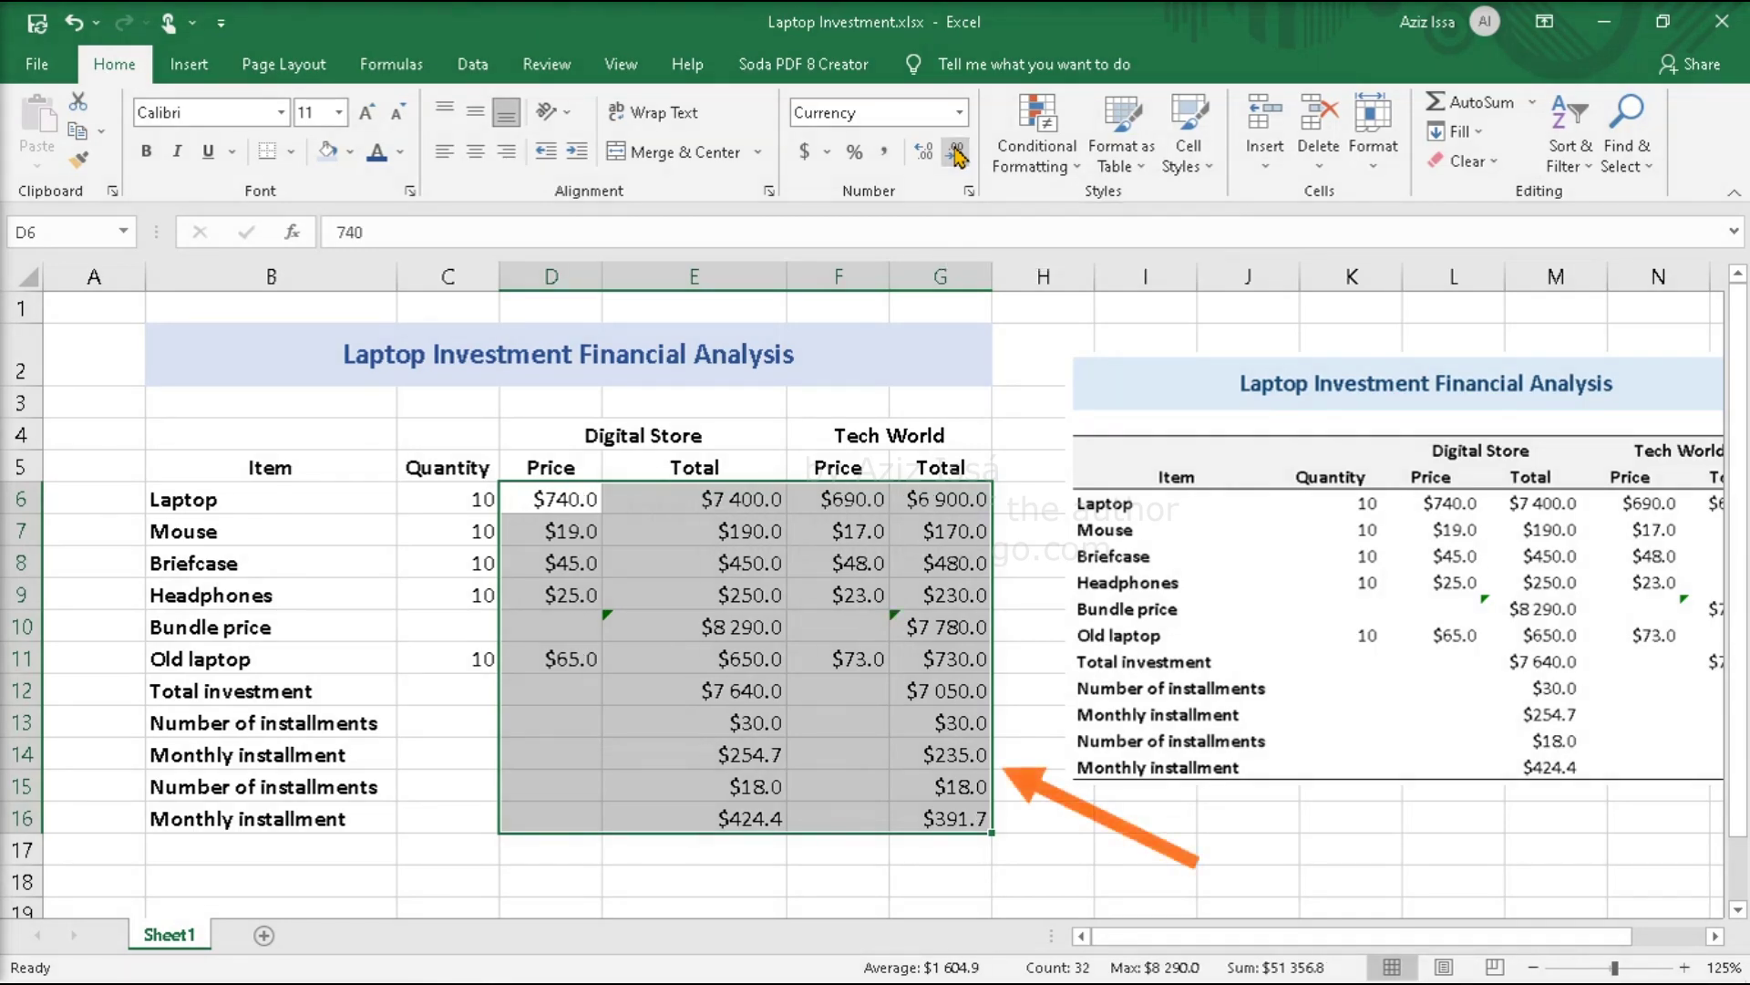
left_click(1019, 308)
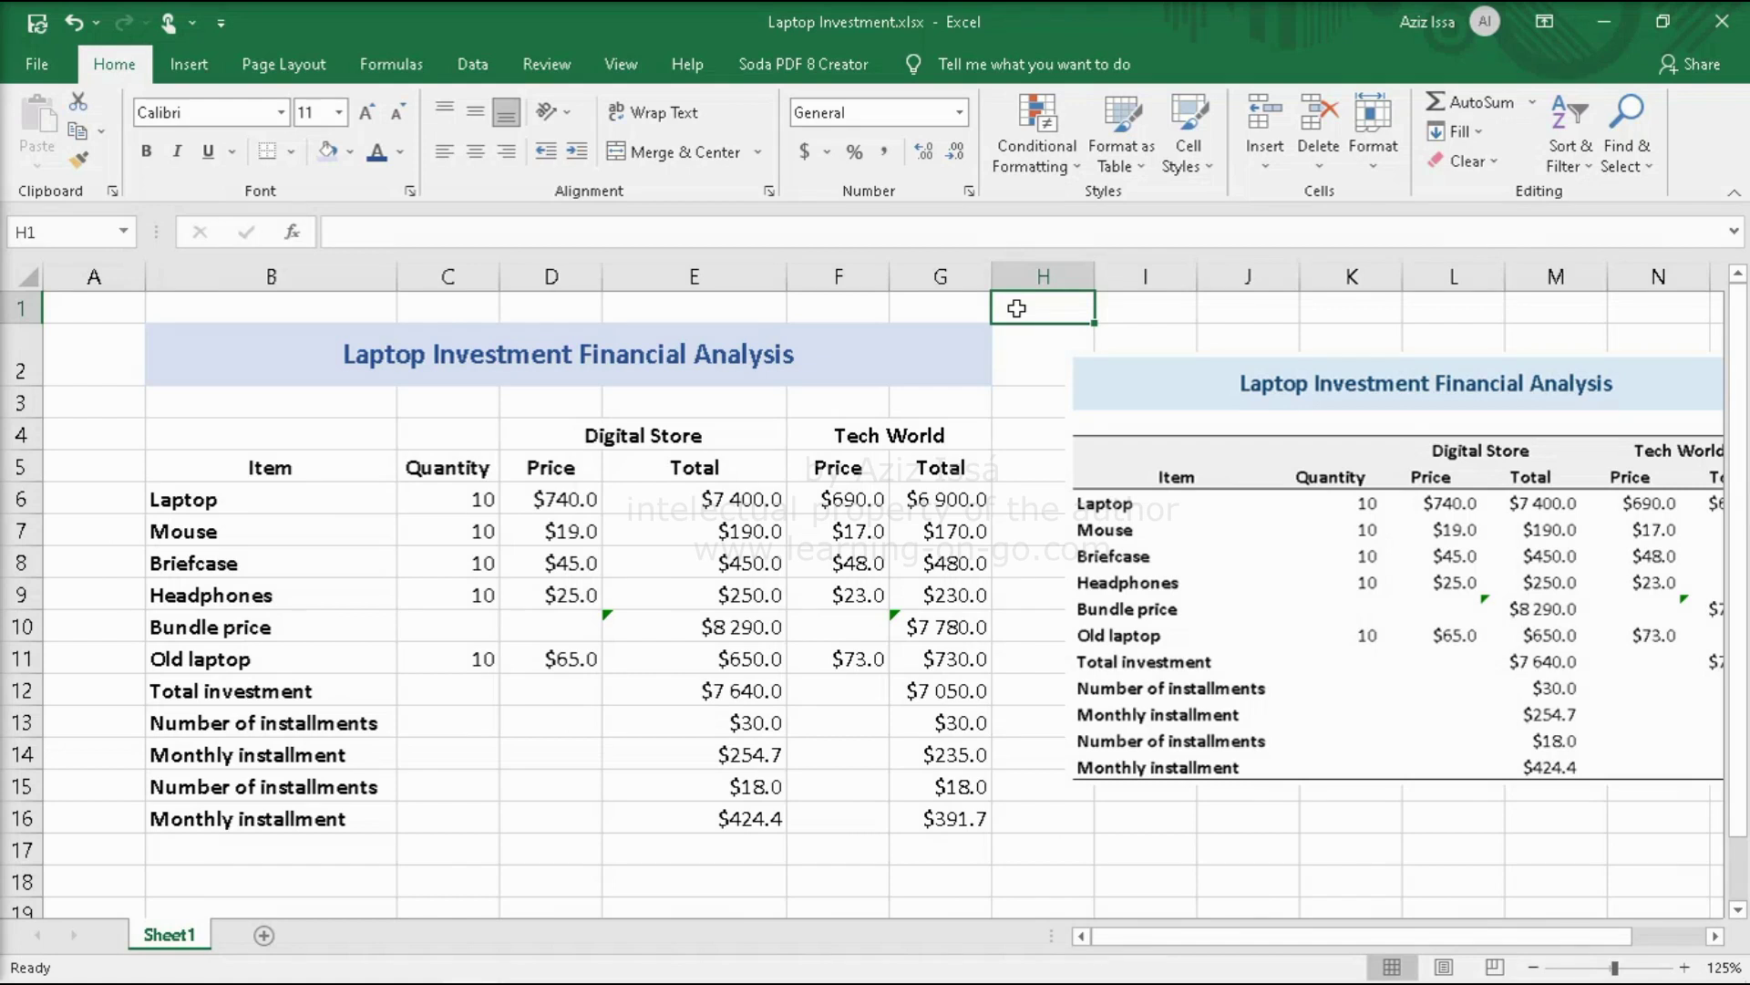
- Make columns C through G equally wide, matching the width of column E
left_click_drag(456, 276, 910, 275)
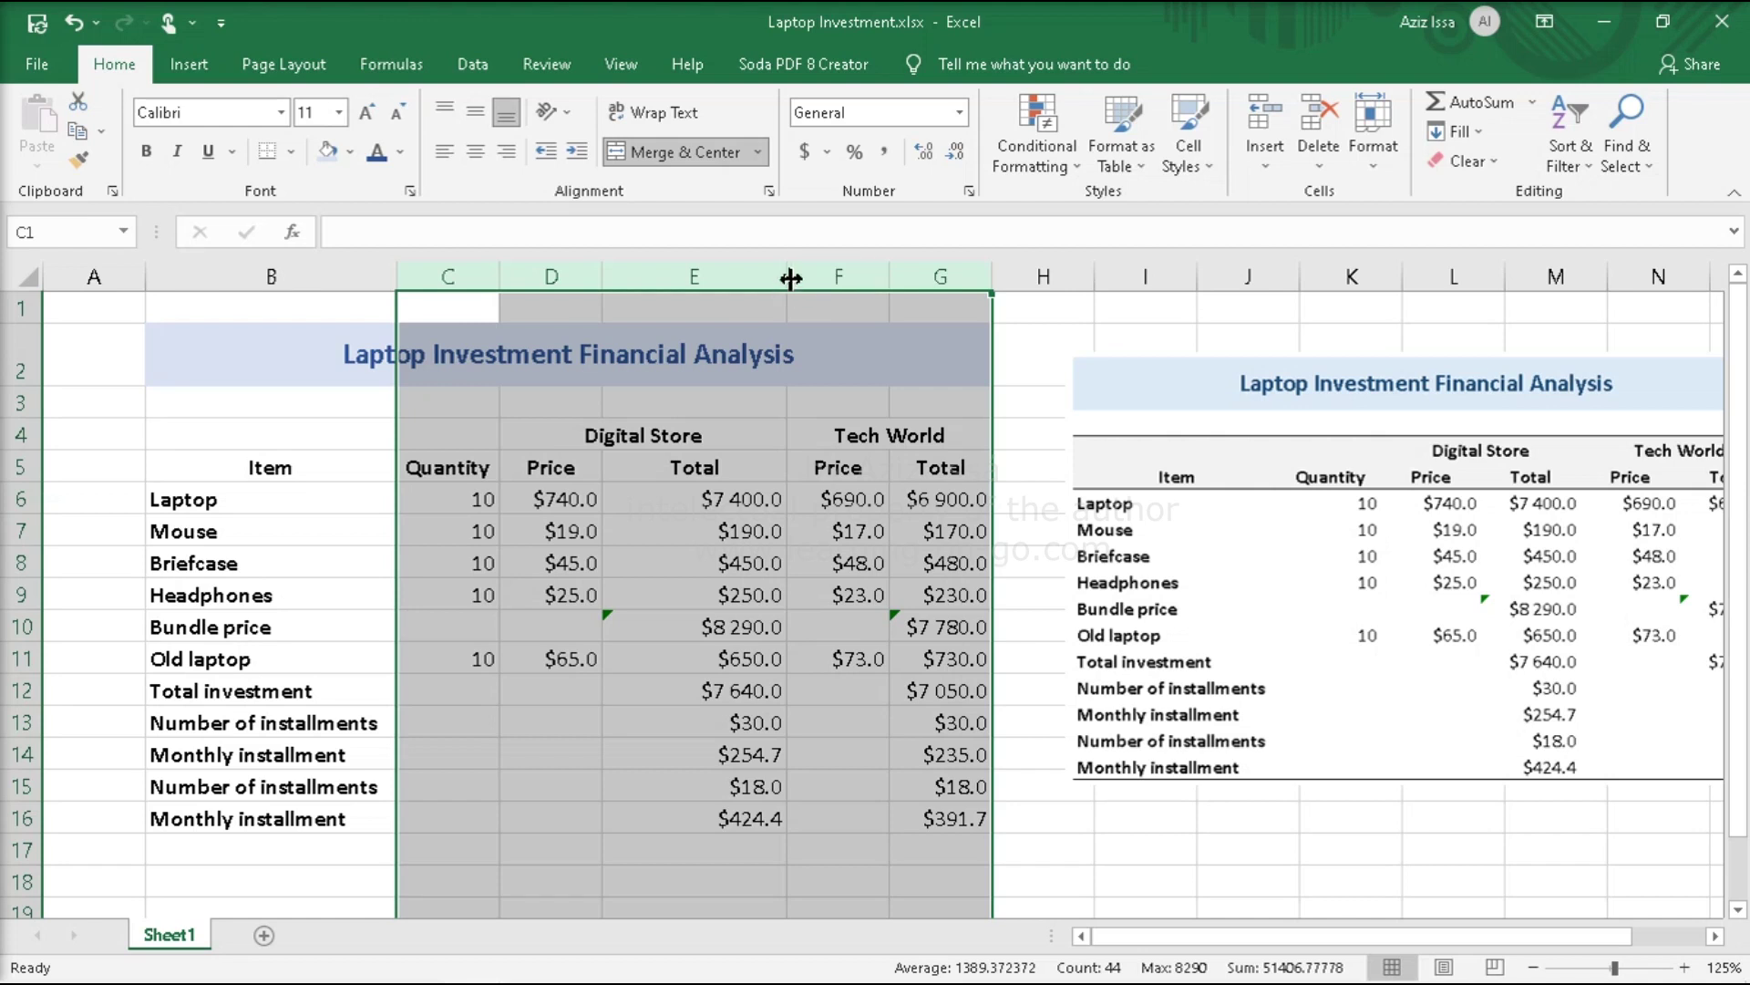
left_click_drag(790, 277, 791, 277)
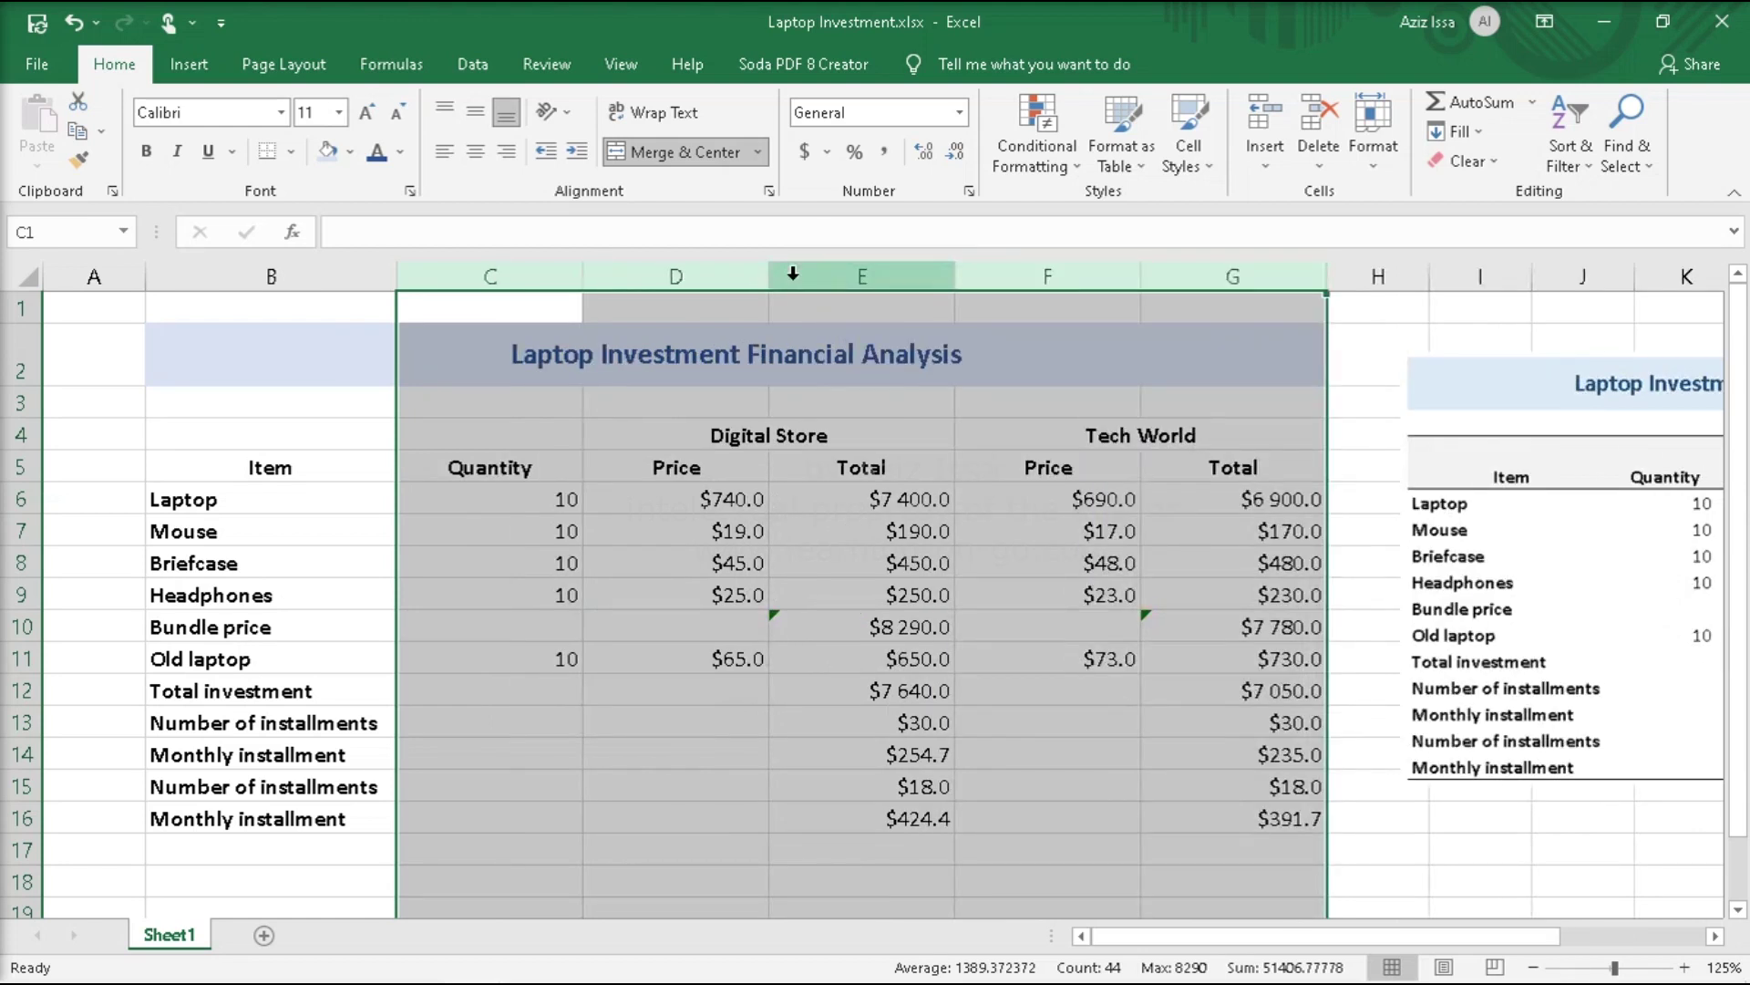
left_click(79, 306)
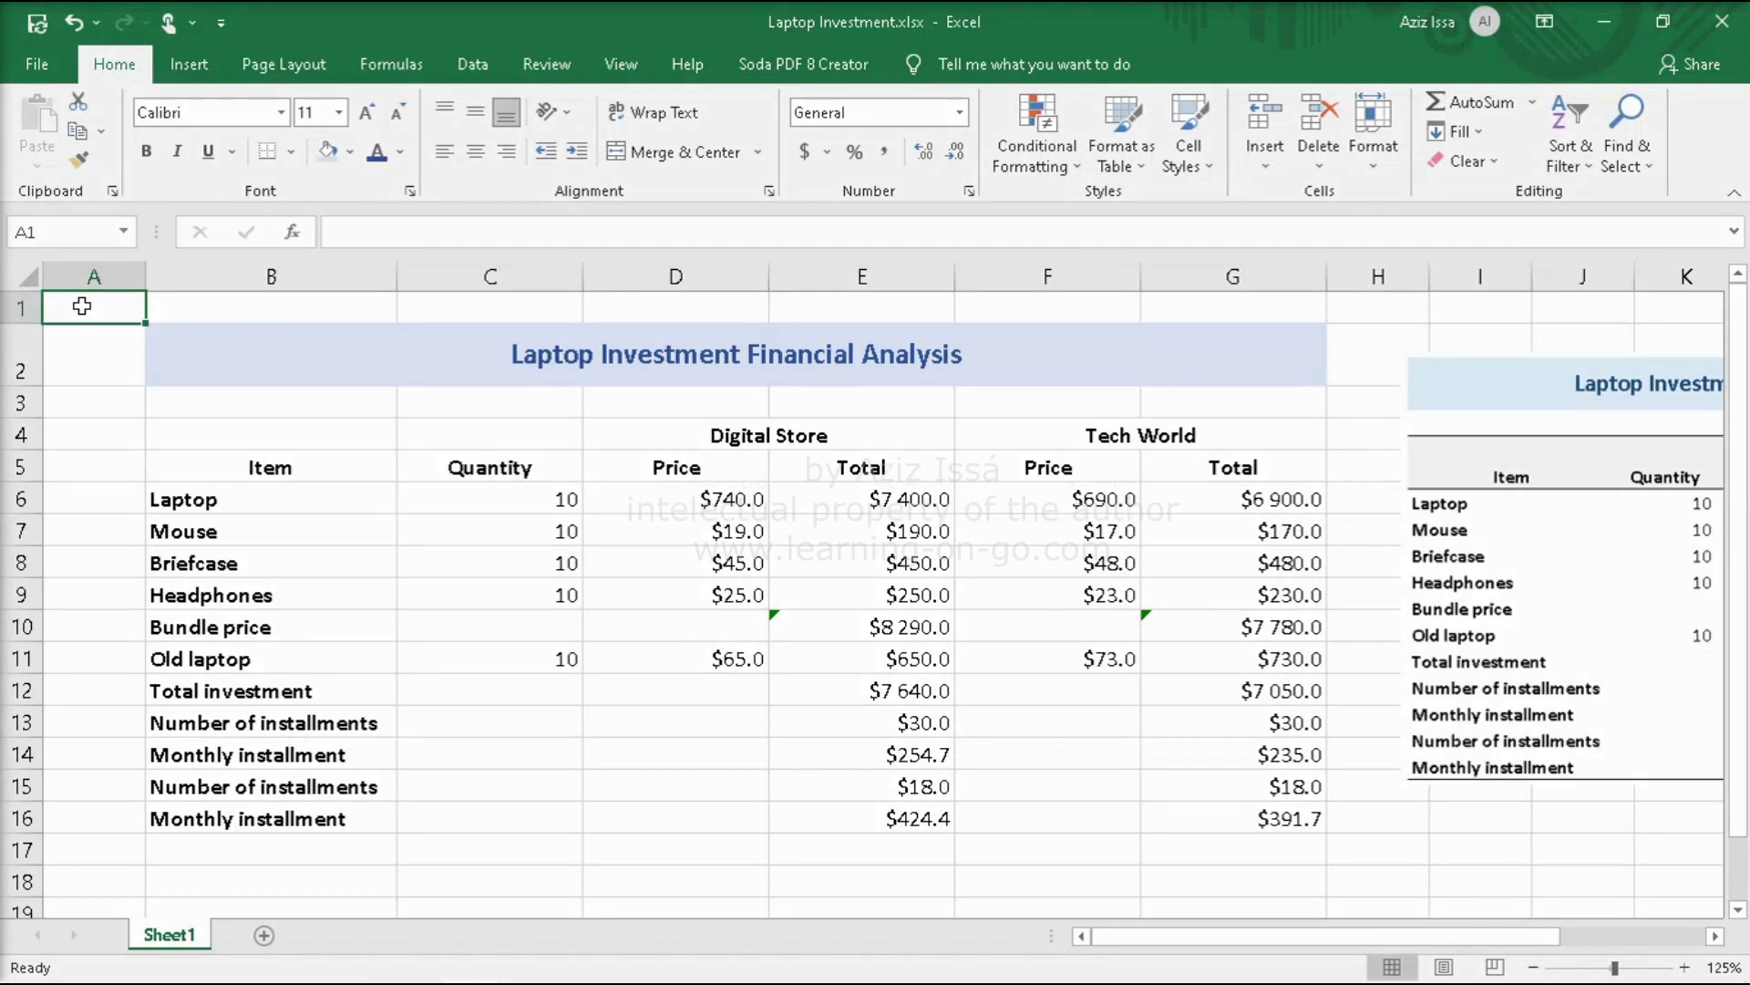
- Fill the two heading rows in B4:G5 with the lightest gray theme color
left_click_drag(262, 437, 1194, 461)
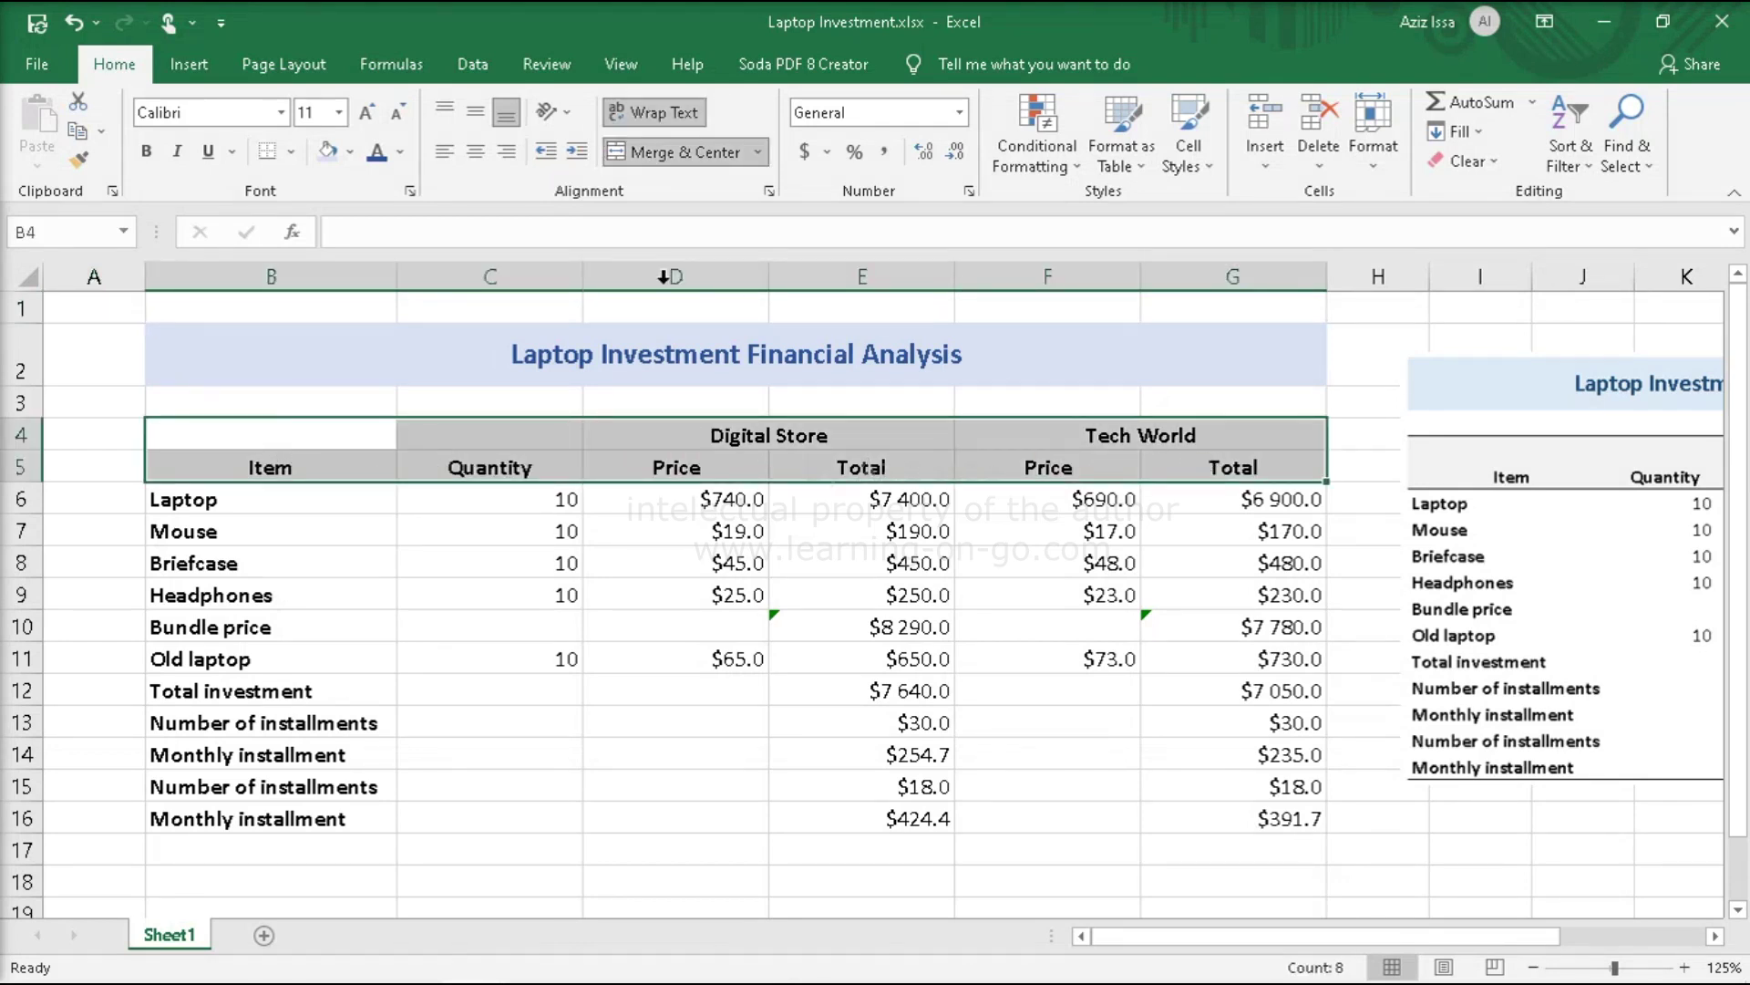
left_click(350, 152)
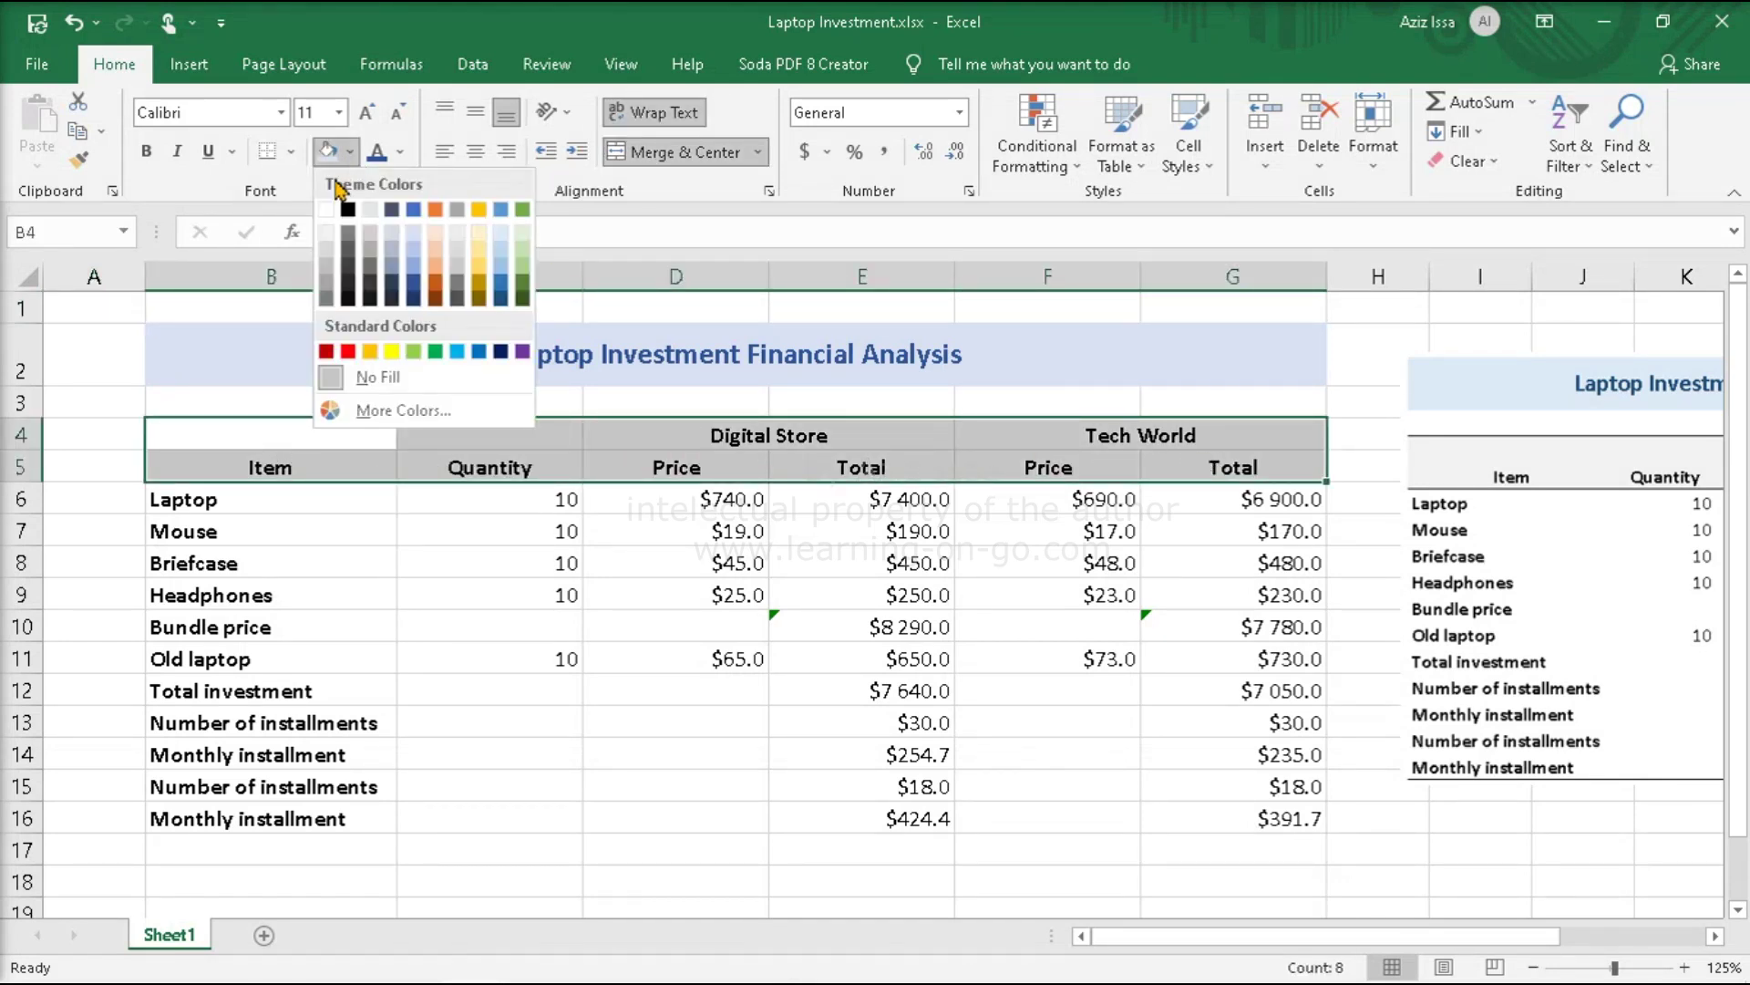
left_click(326, 239)
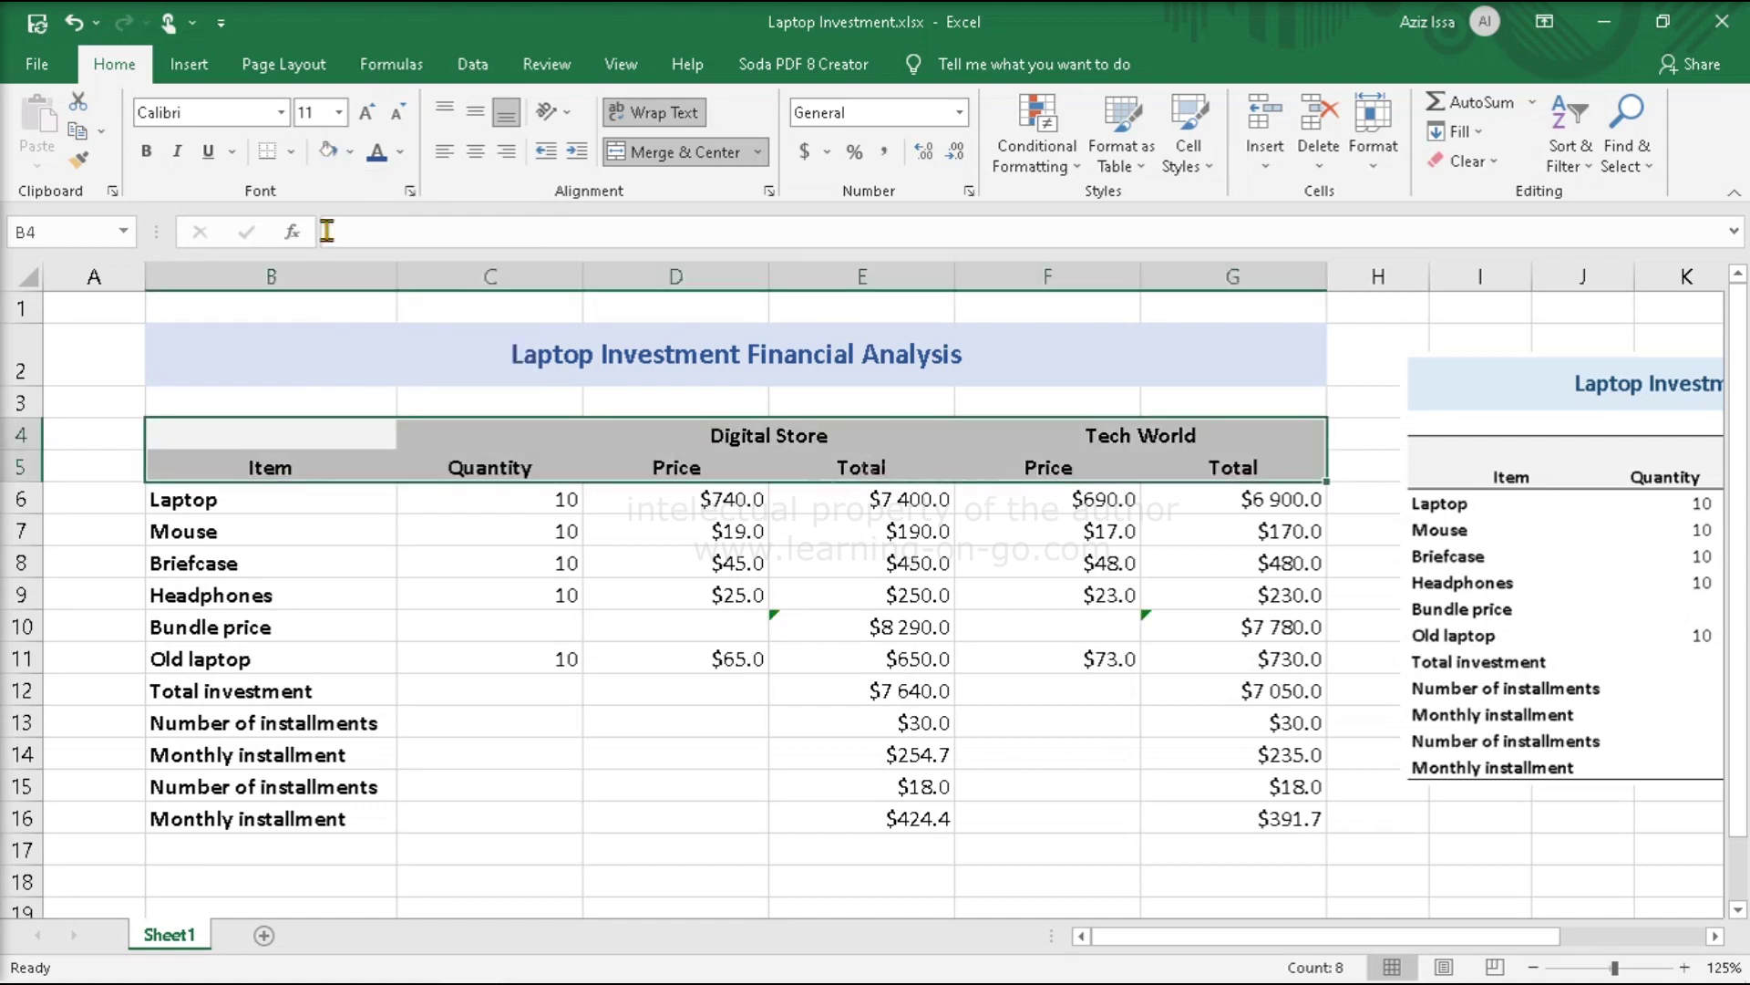
- Add a top border and a bottom border to the heading block B4:G5
left_click(292, 152)
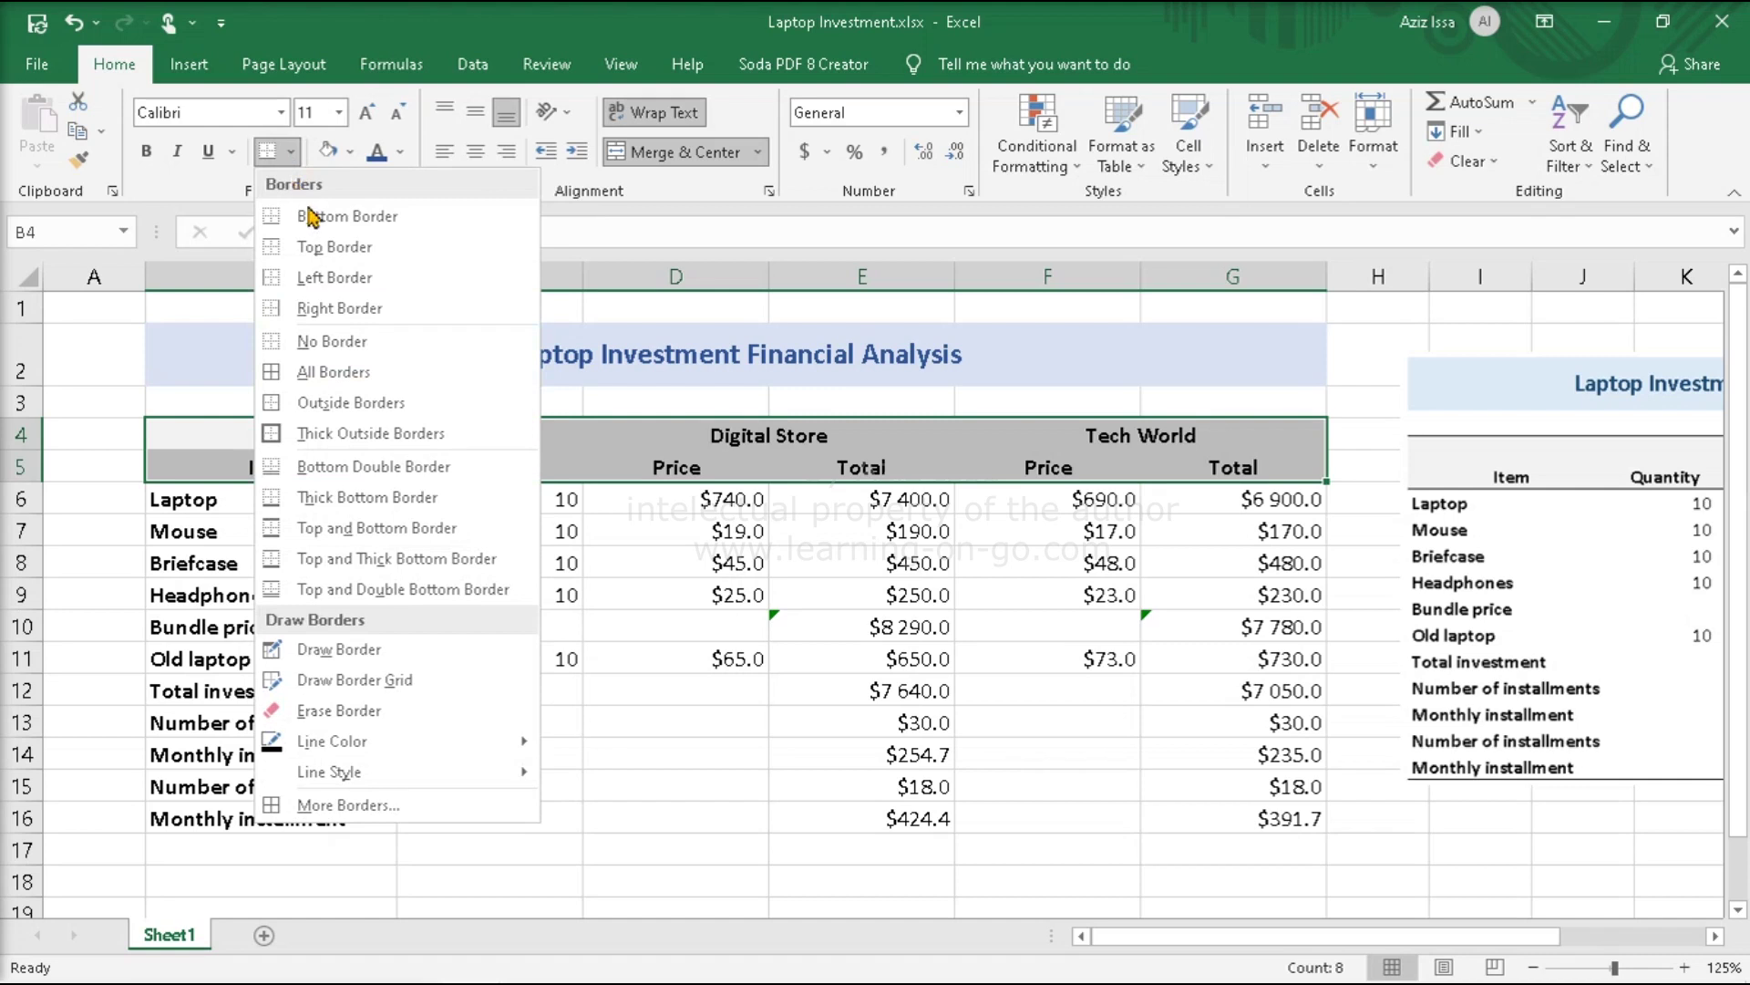
left_click(335, 247)
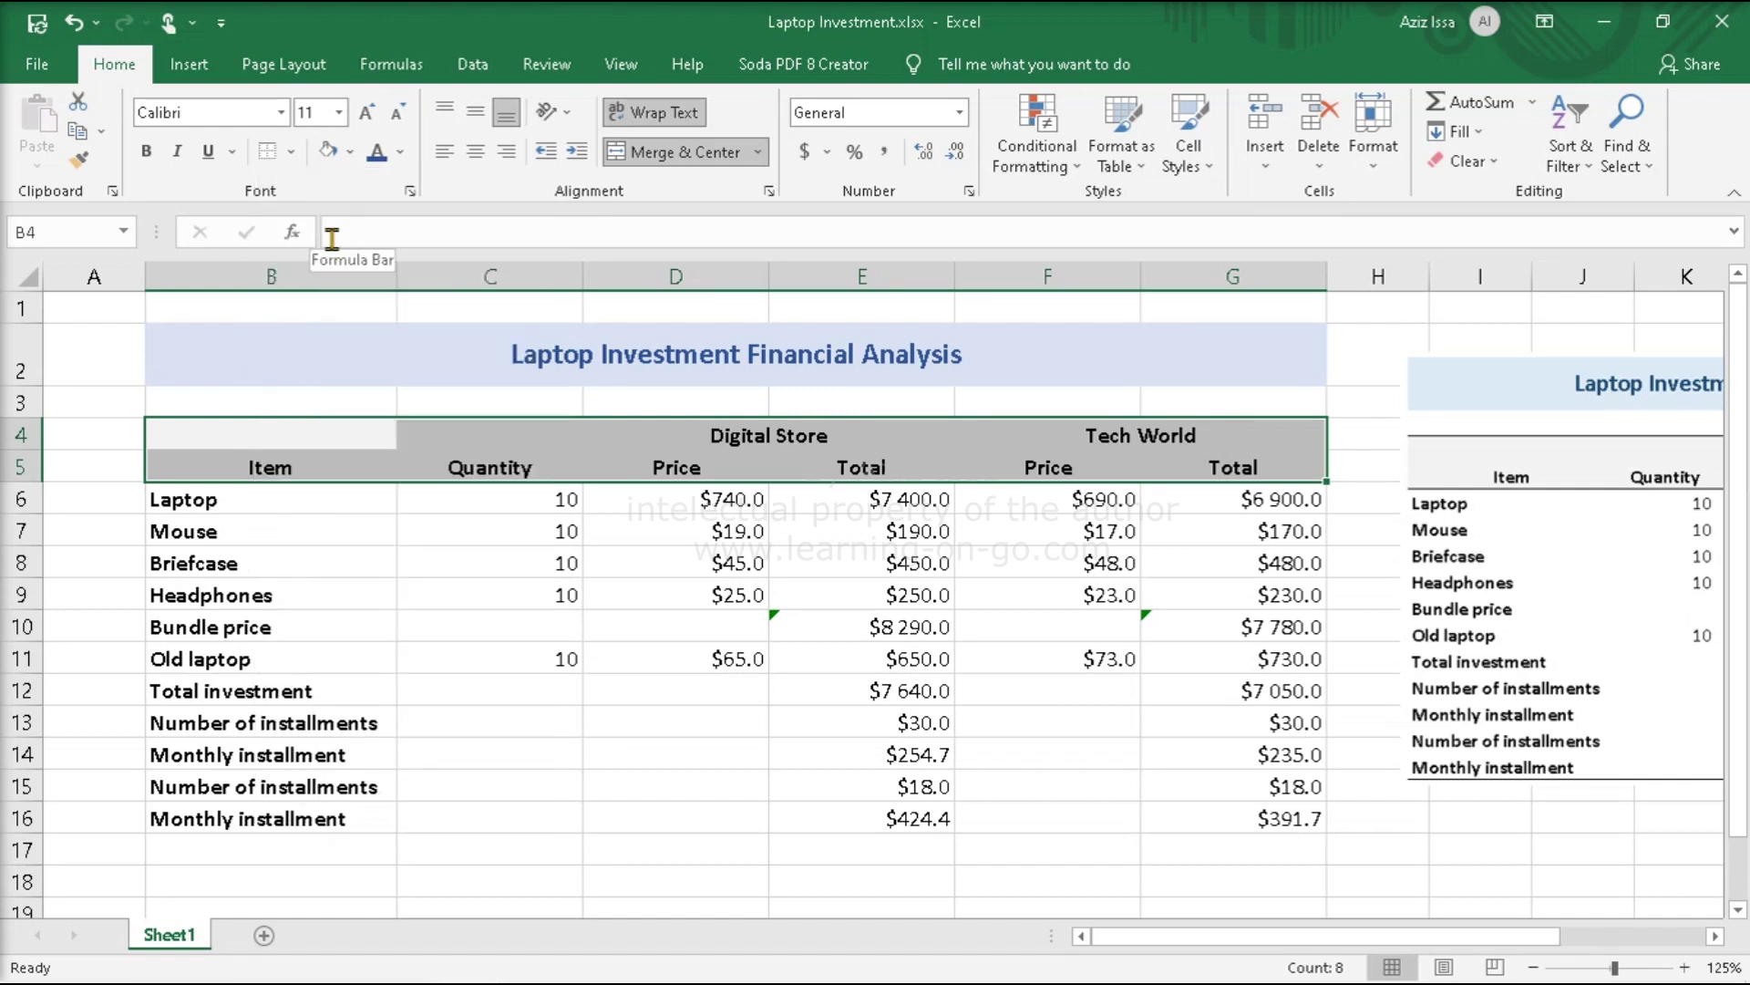
left_click(291, 153)
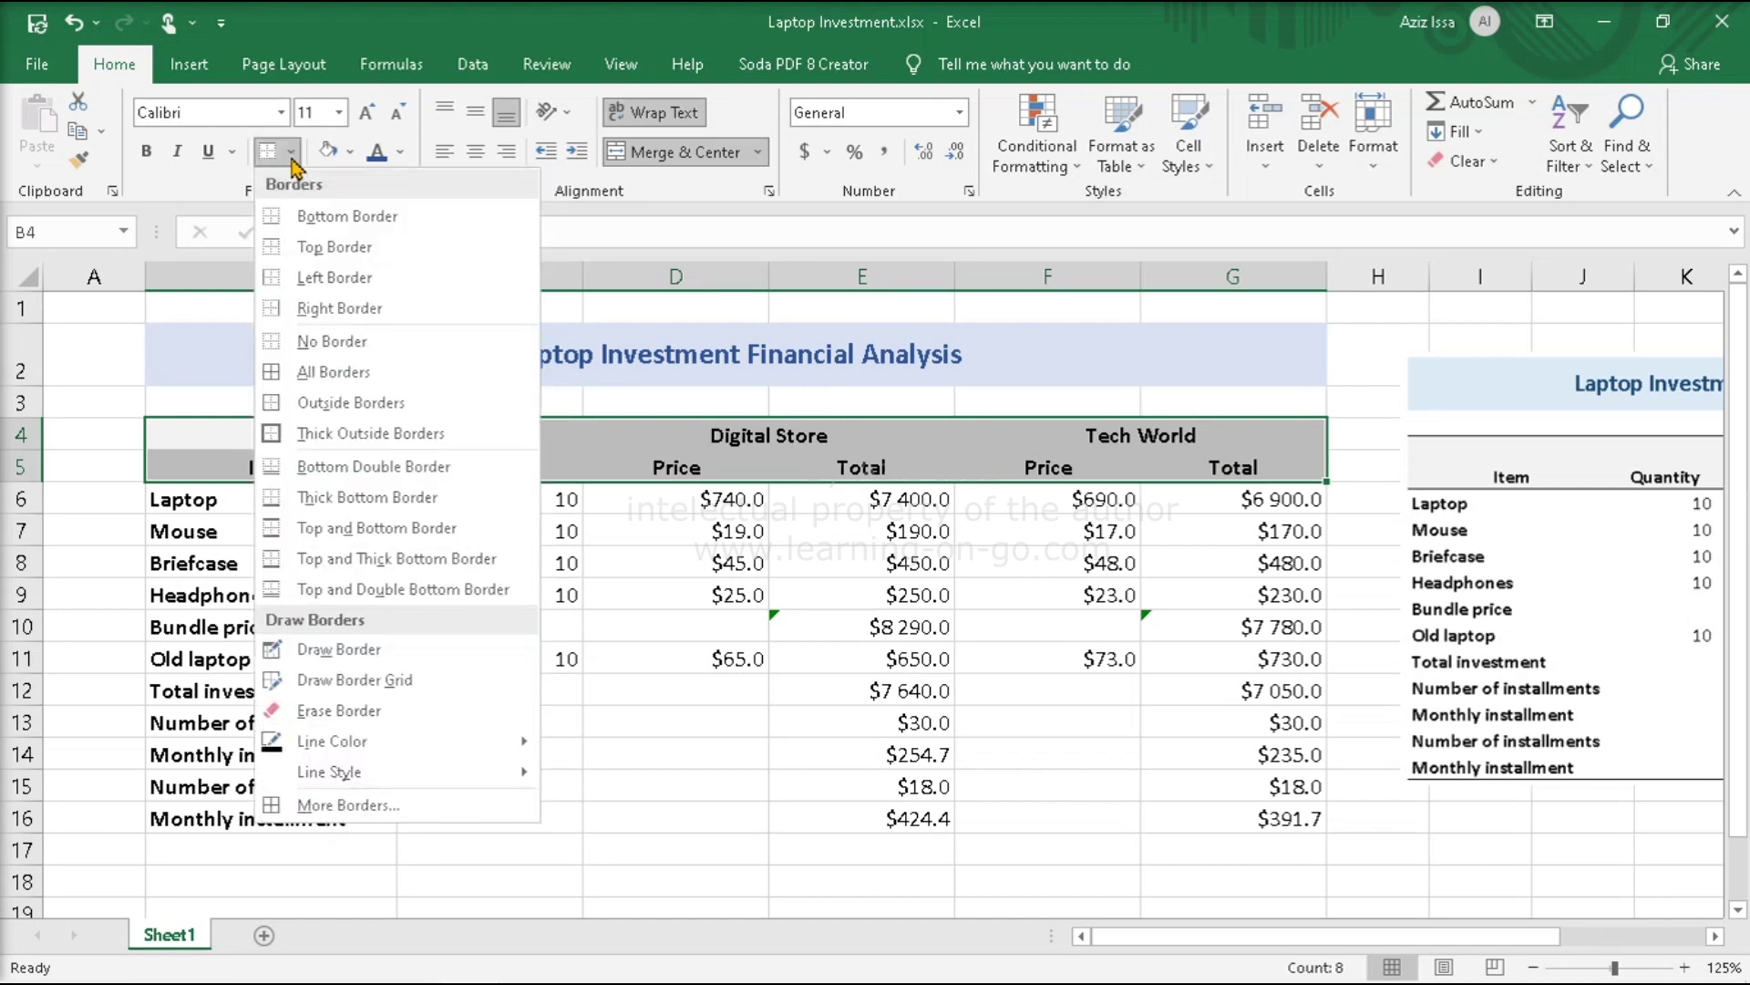
left_click(312, 220)
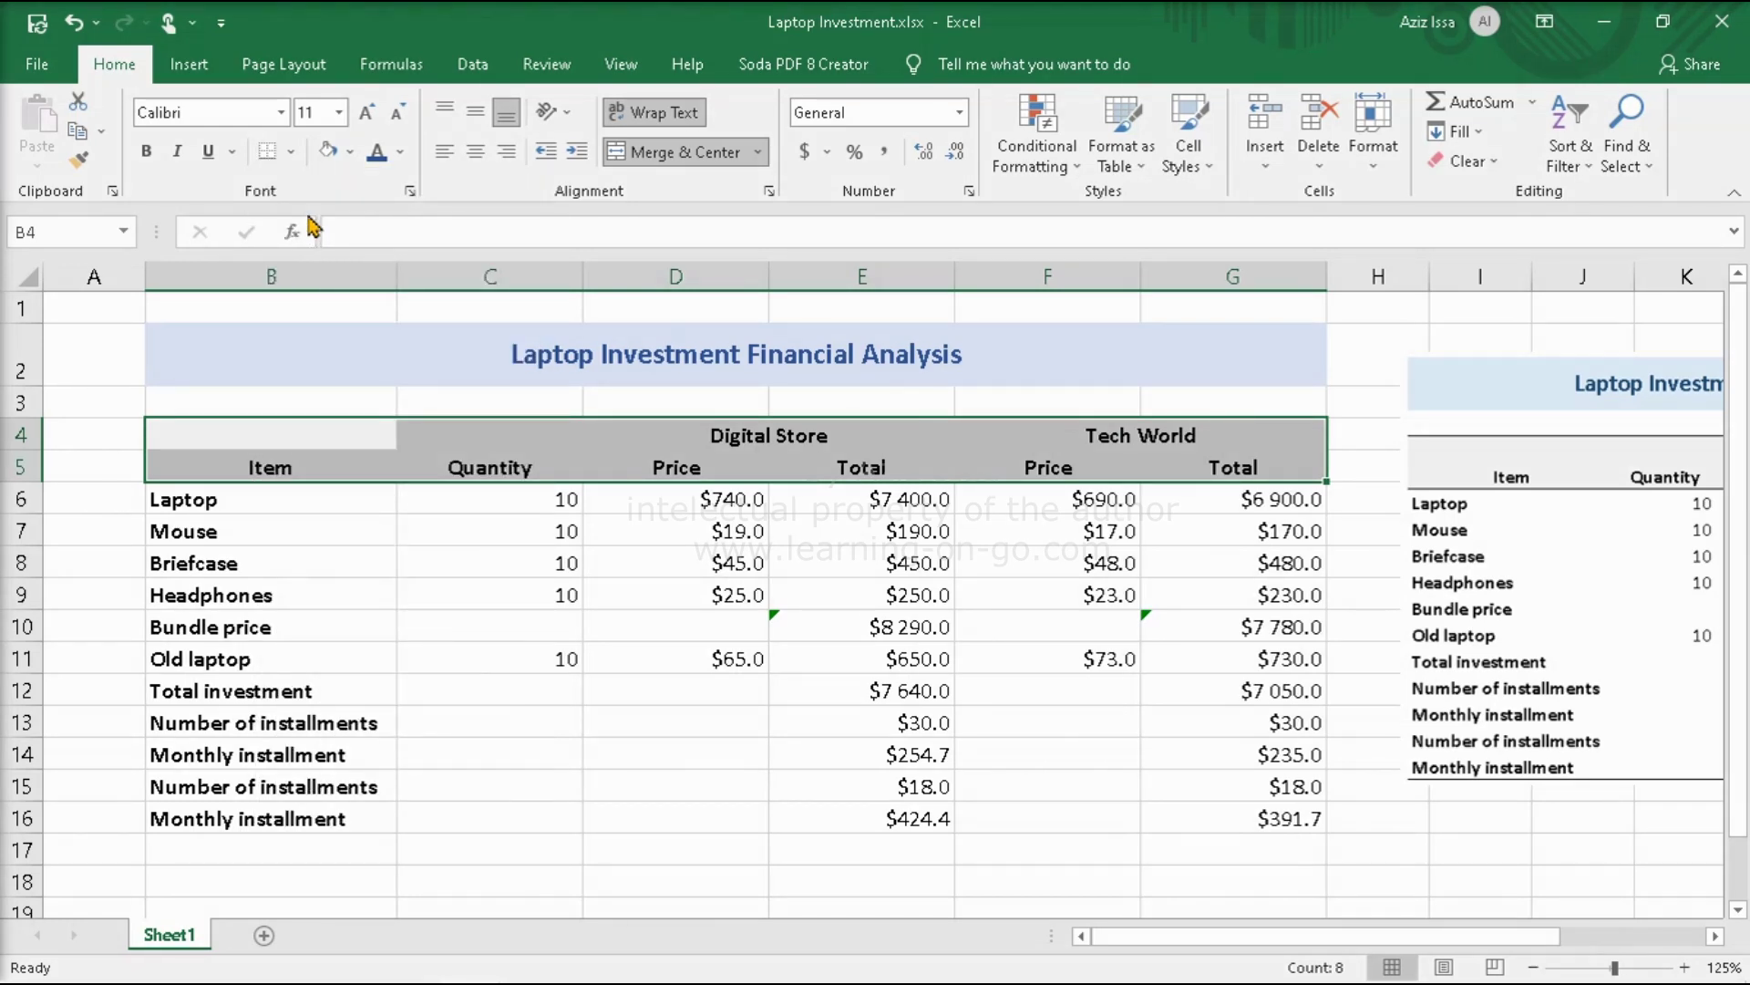
- Add a bottom border under the last table row, B16:G16
left_click(209, 820)
left_click_drag(209, 820, 1176, 811)
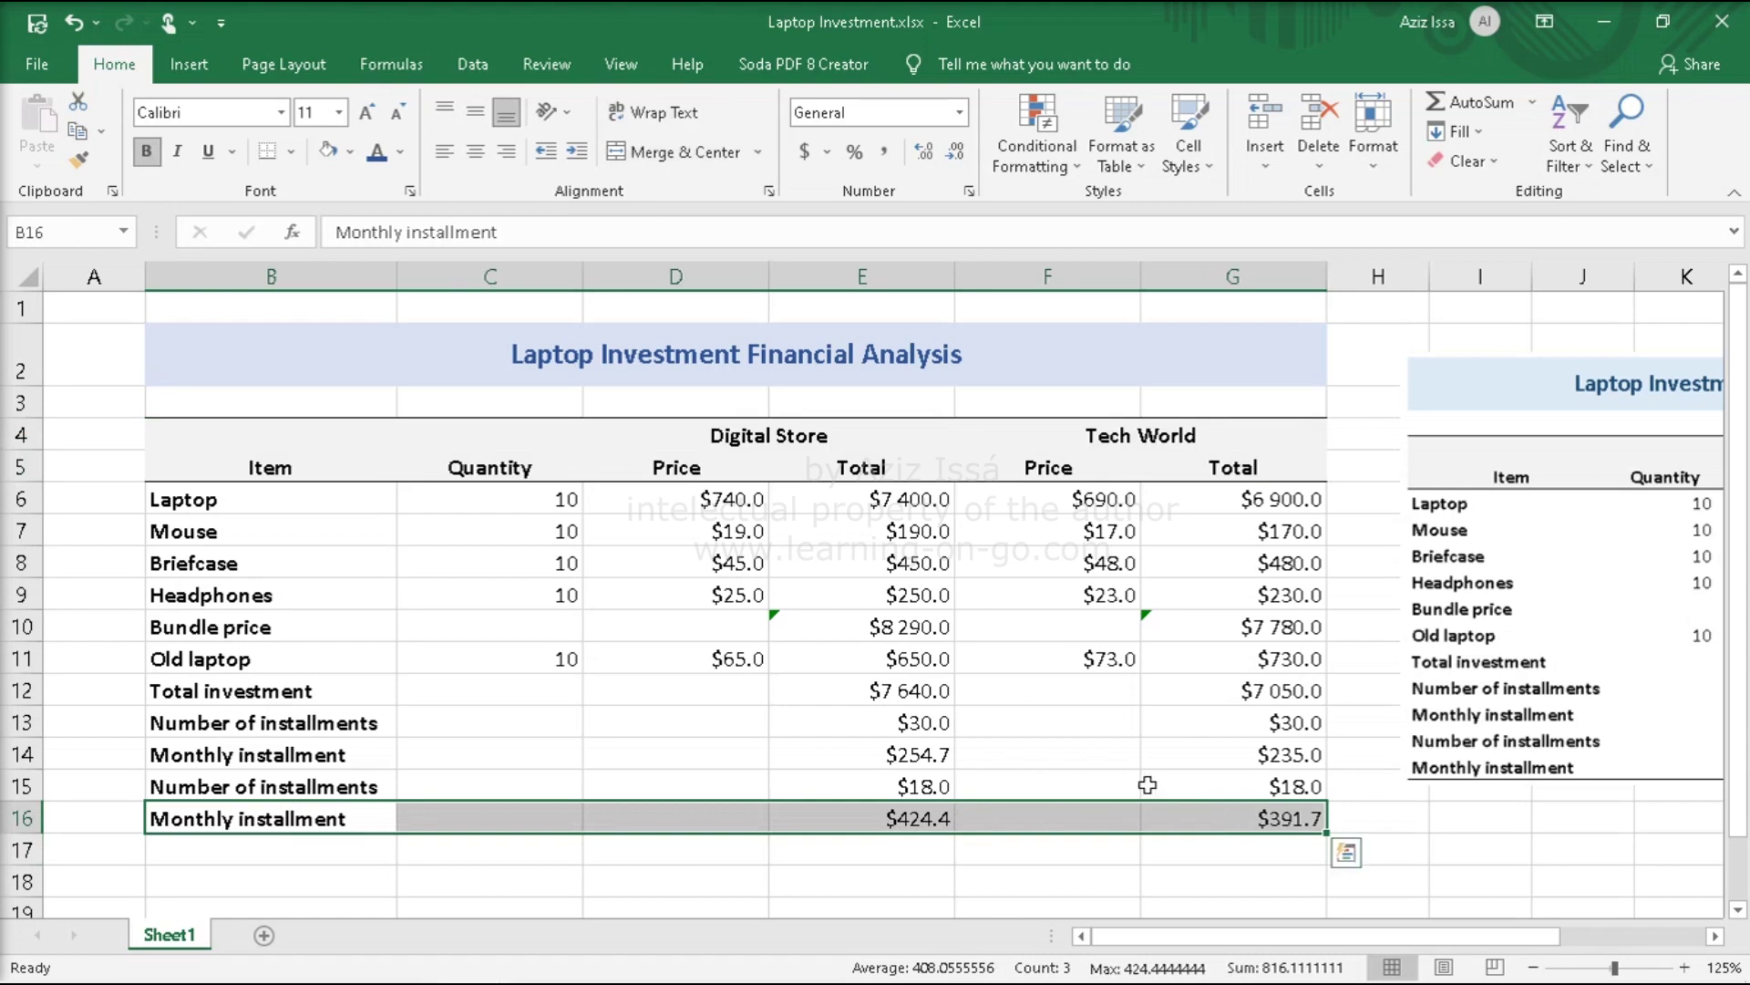
left_click(291, 153)
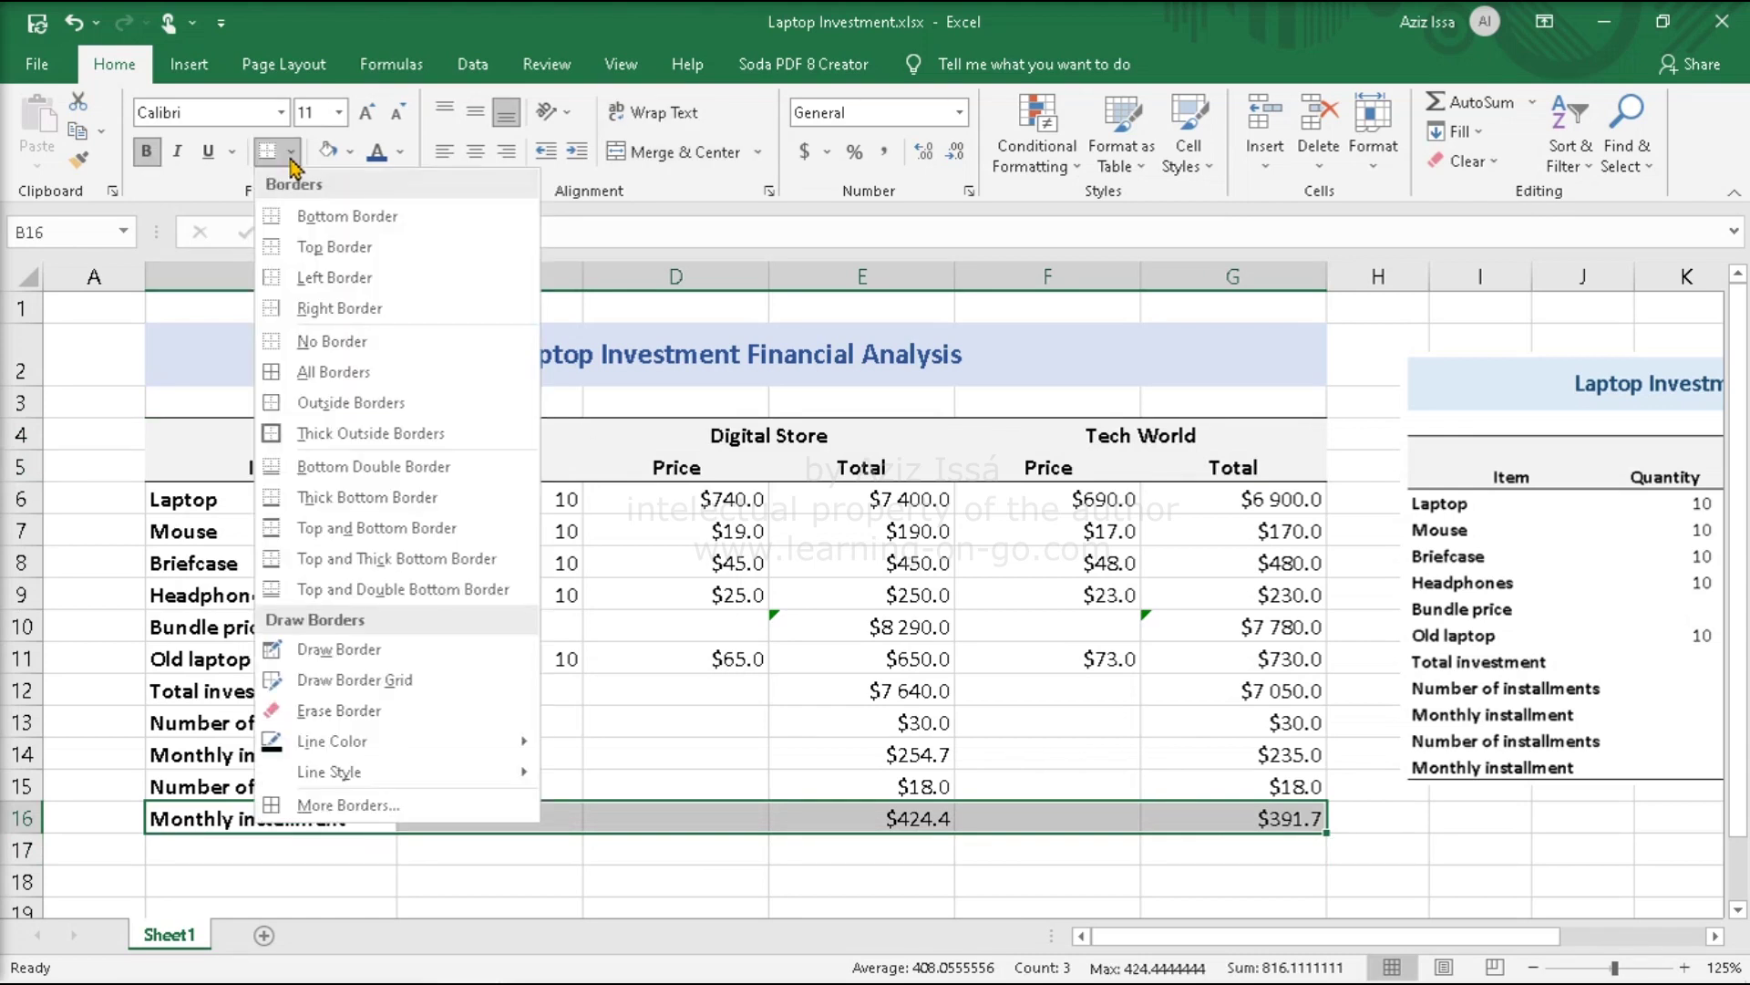
left_click(302, 219)
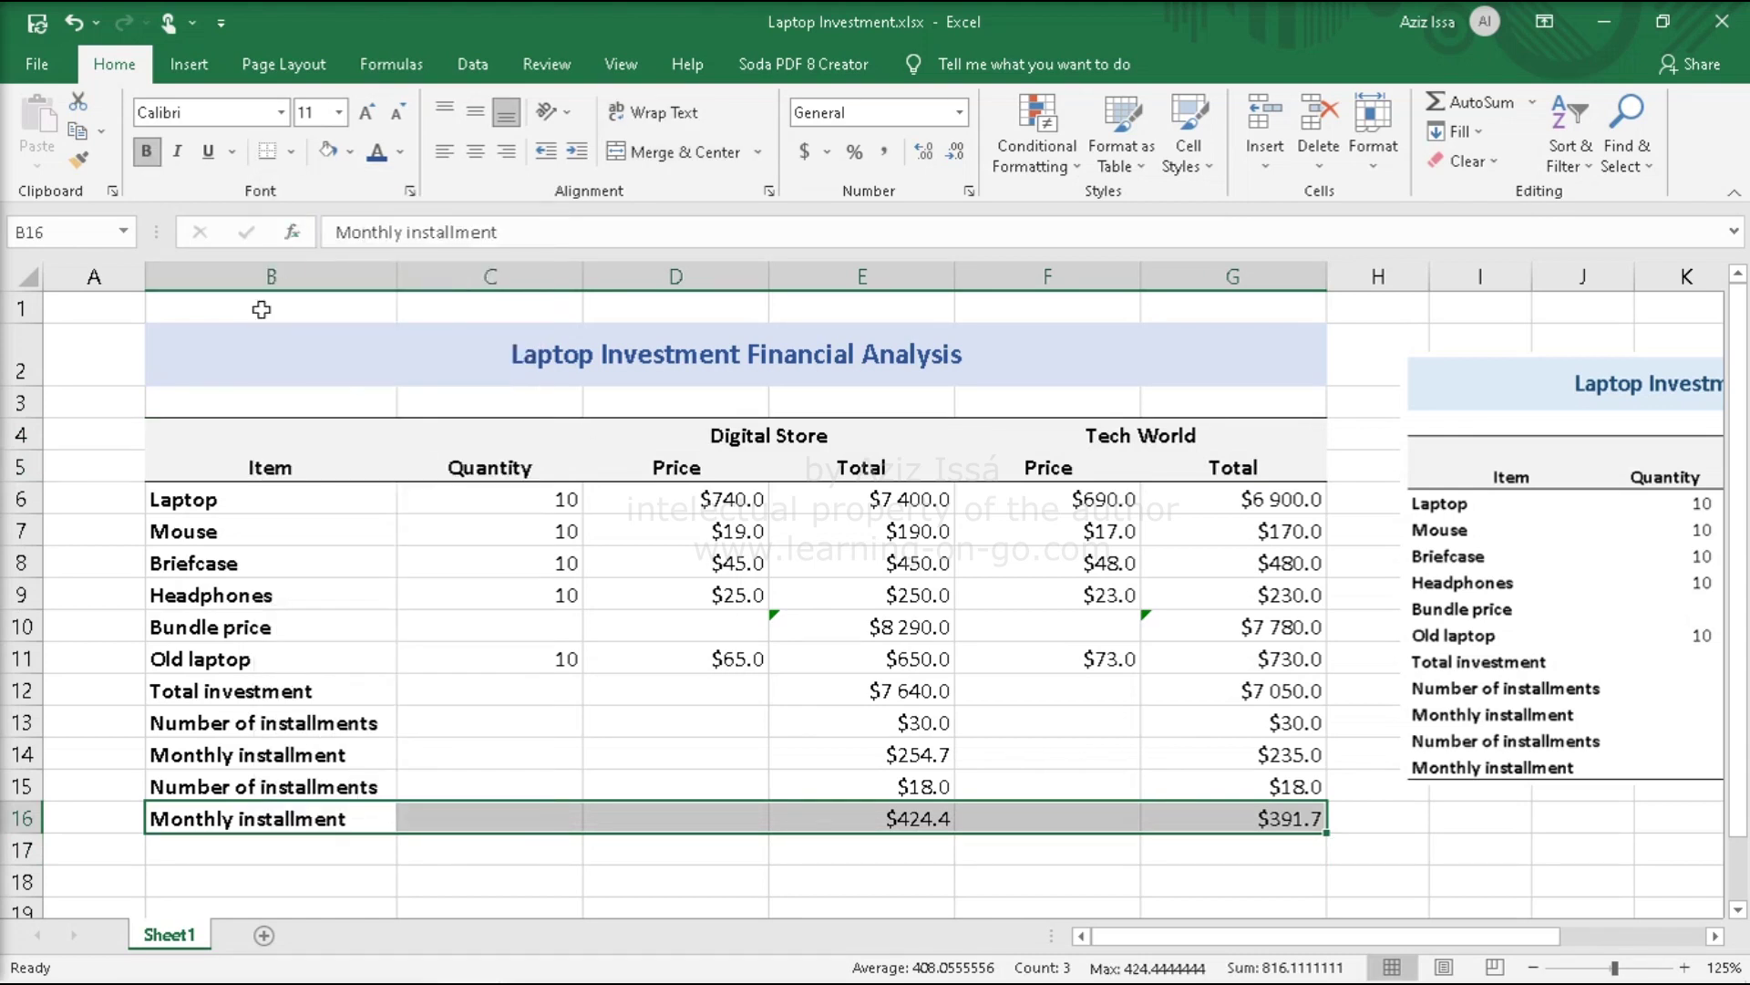
left_click(265, 886)
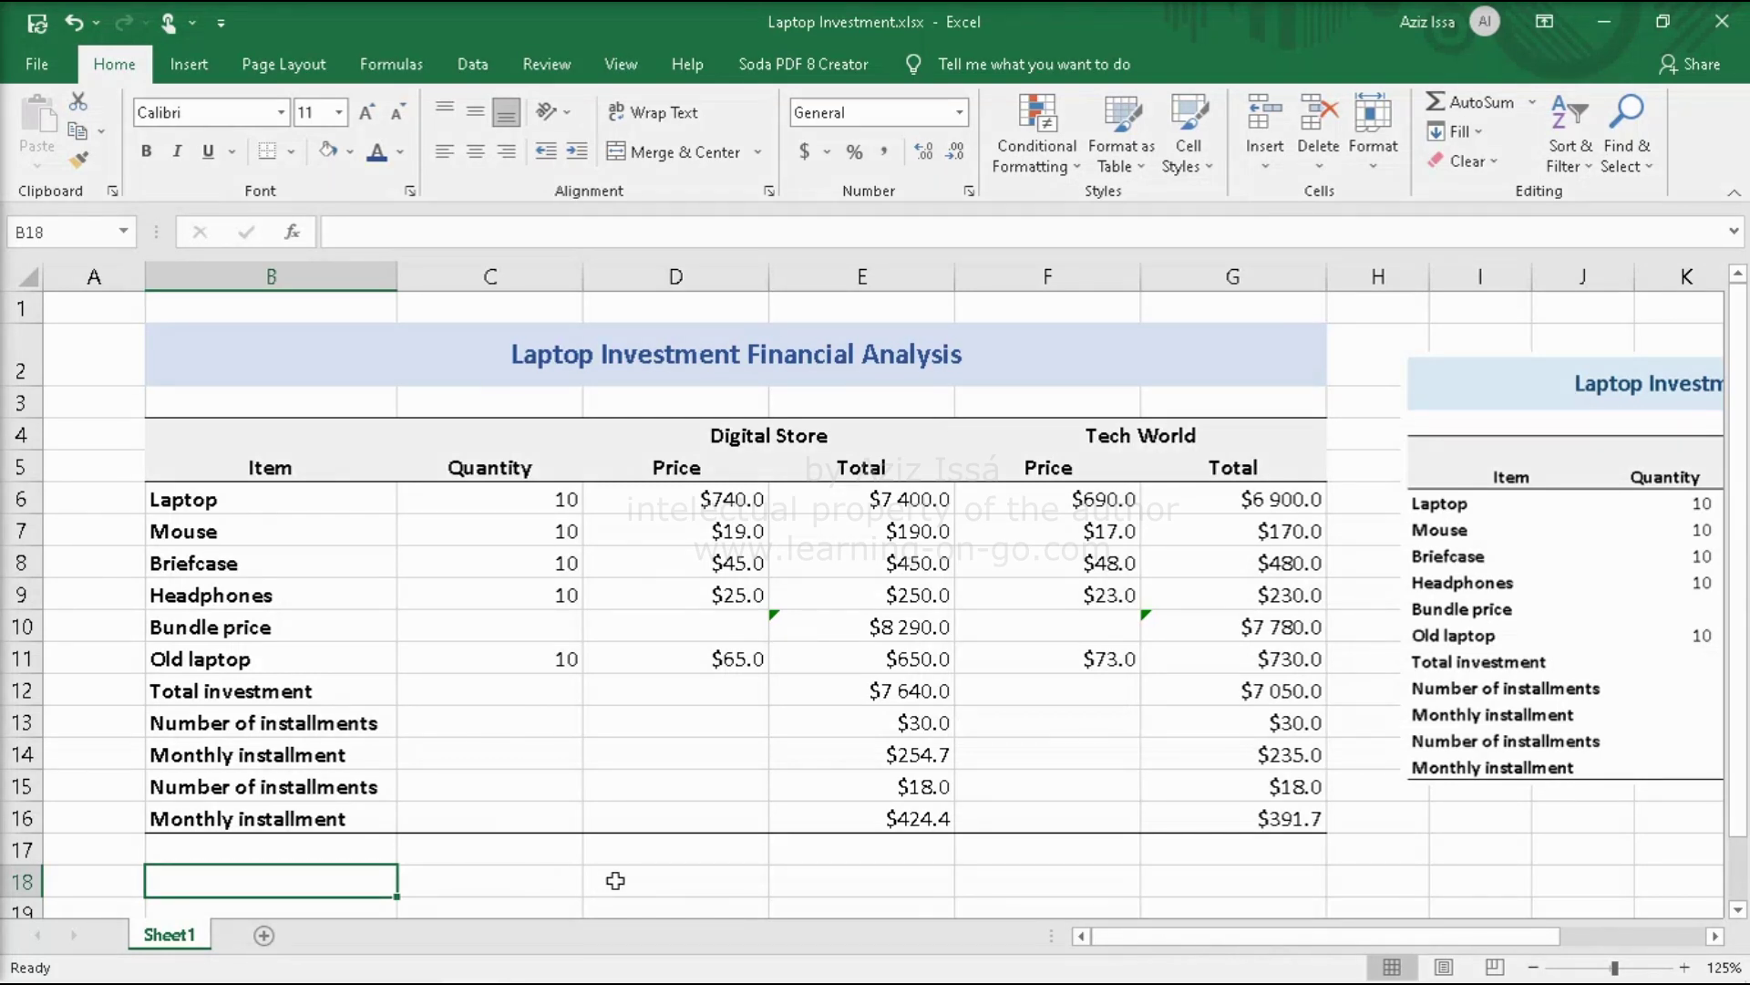
- Delete the reference picture beside the table
left_click(1577, 647)
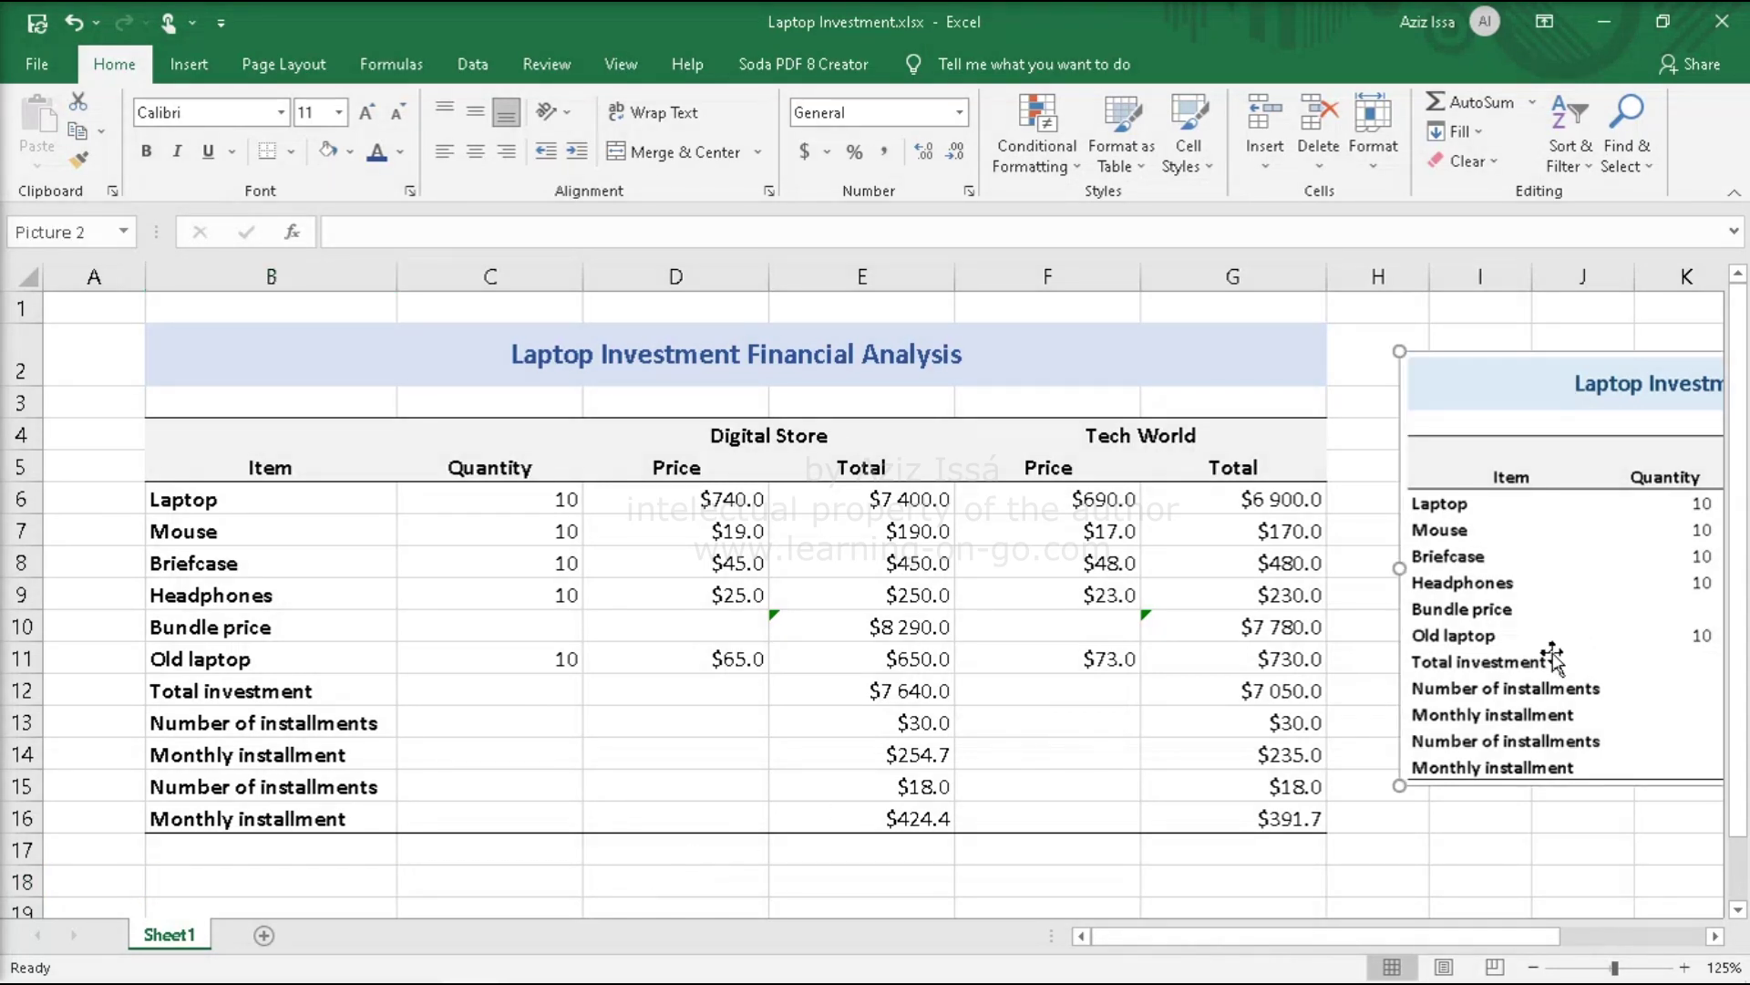
key("Delete")
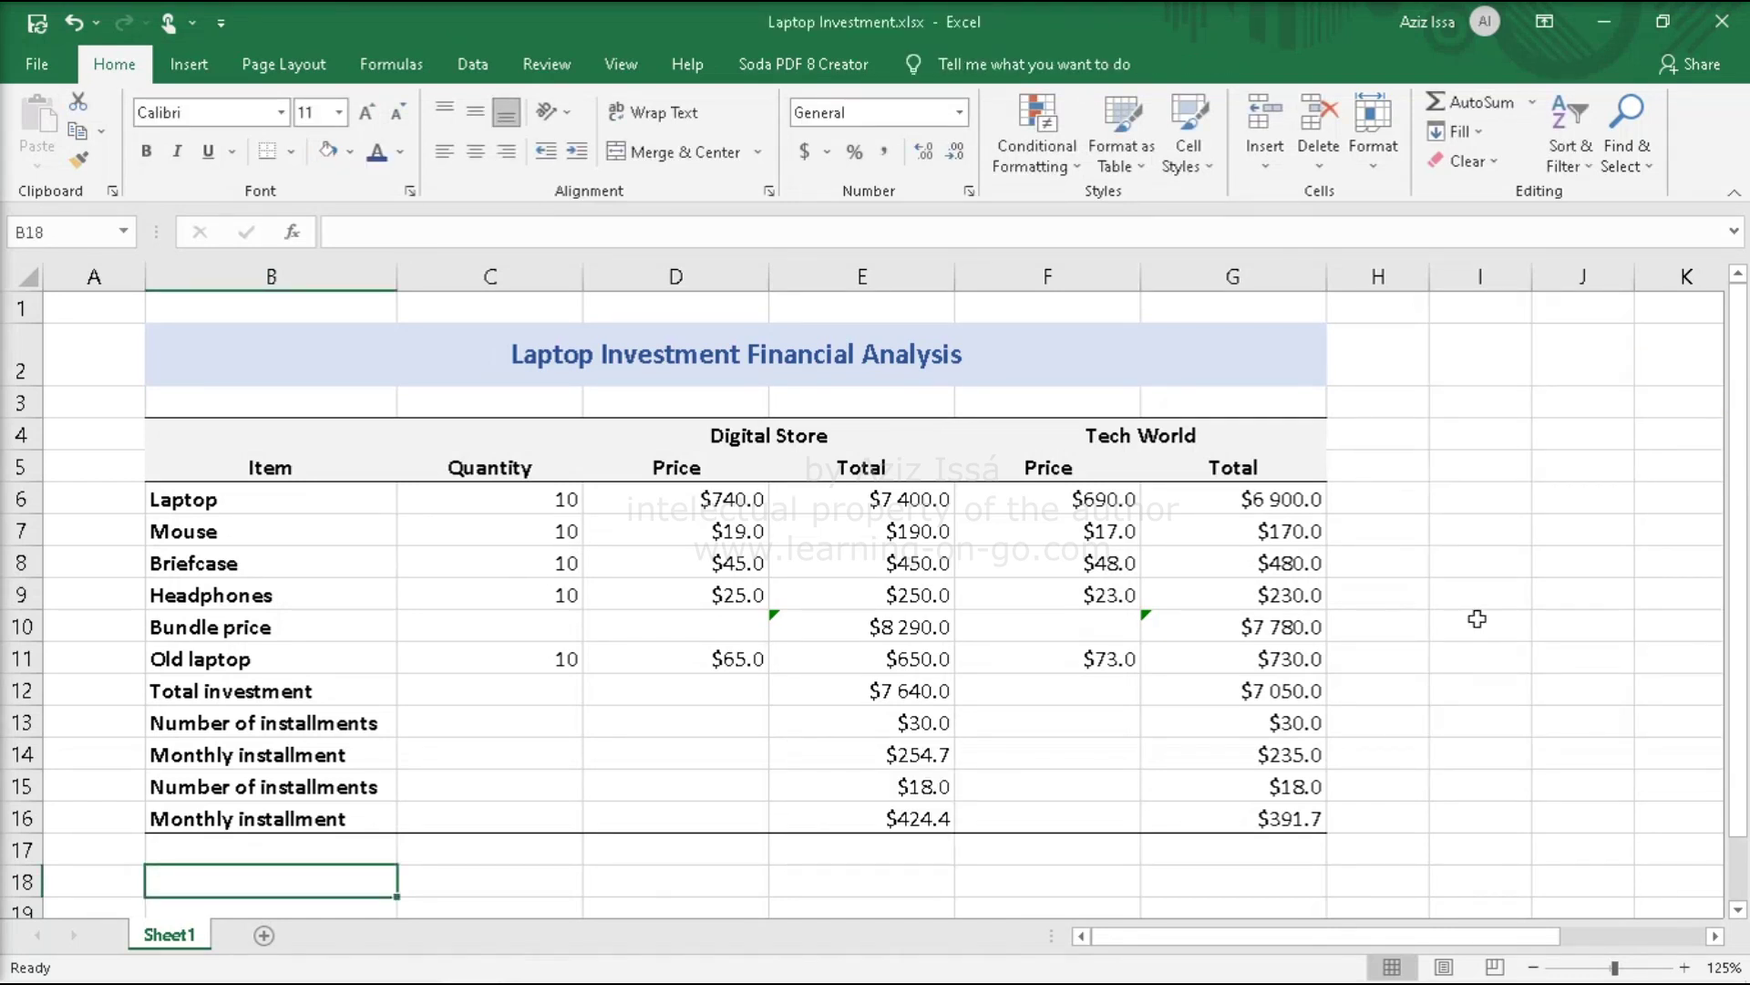
- Hide the worksheet gridlines and turn them back on
left_click(624, 71)
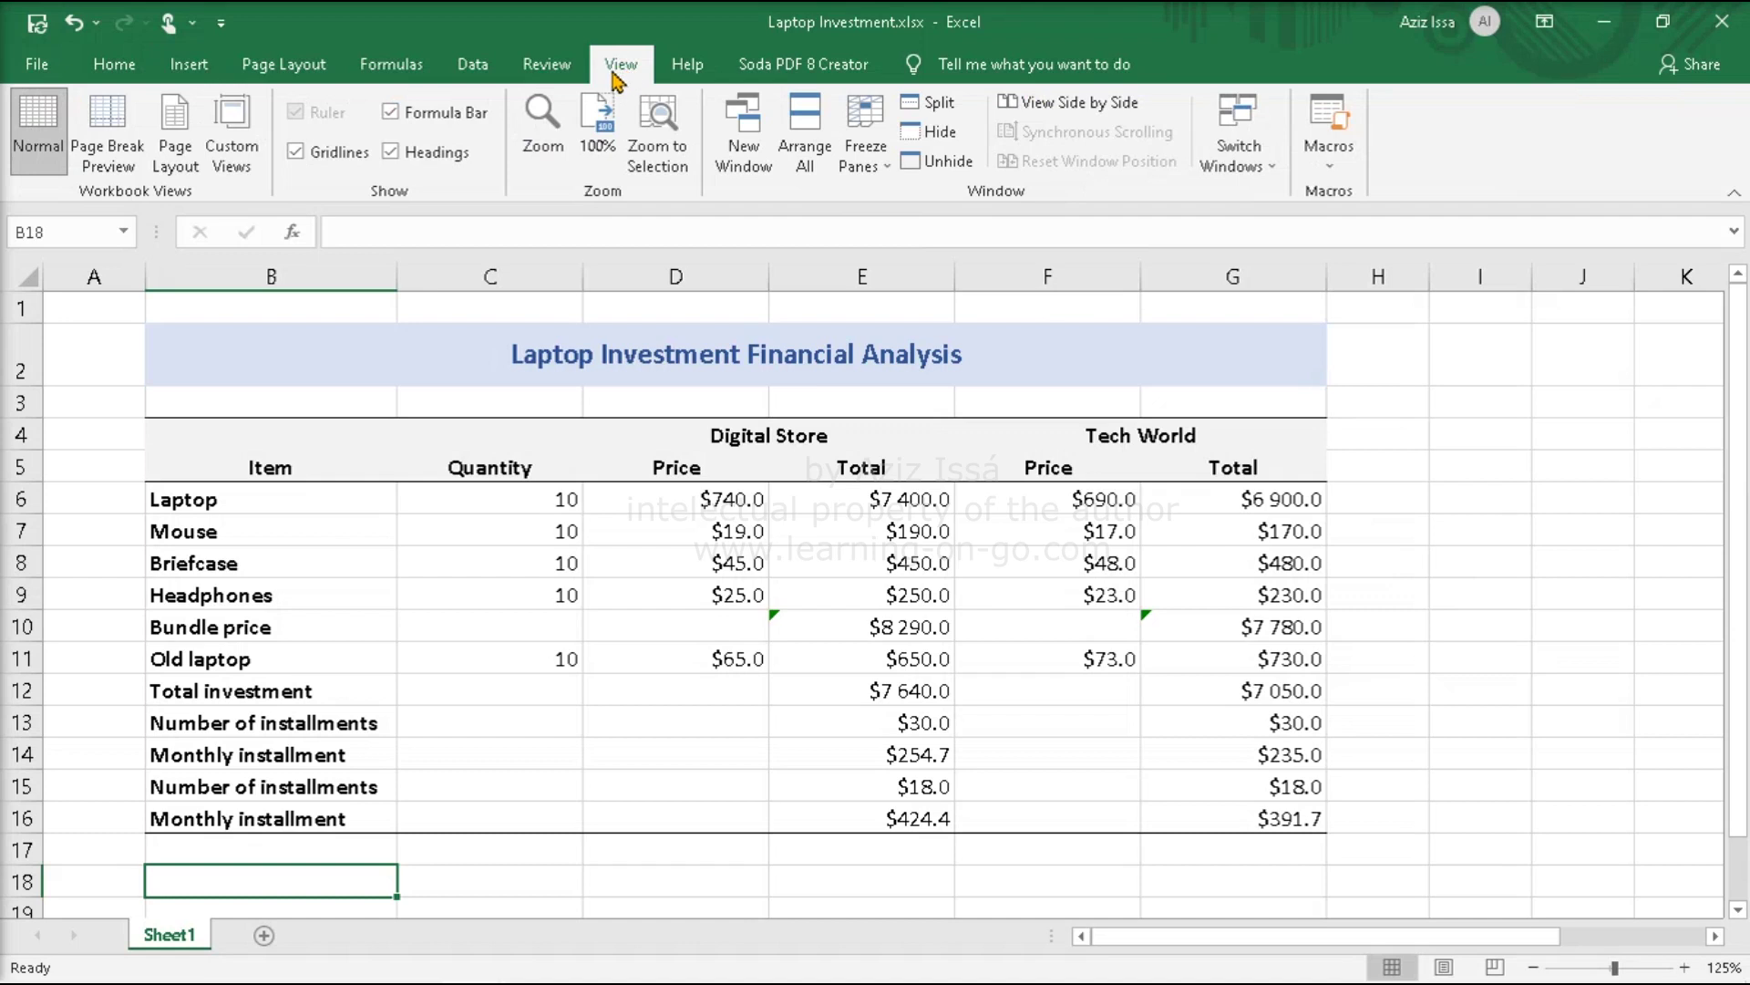
left_click(297, 153)
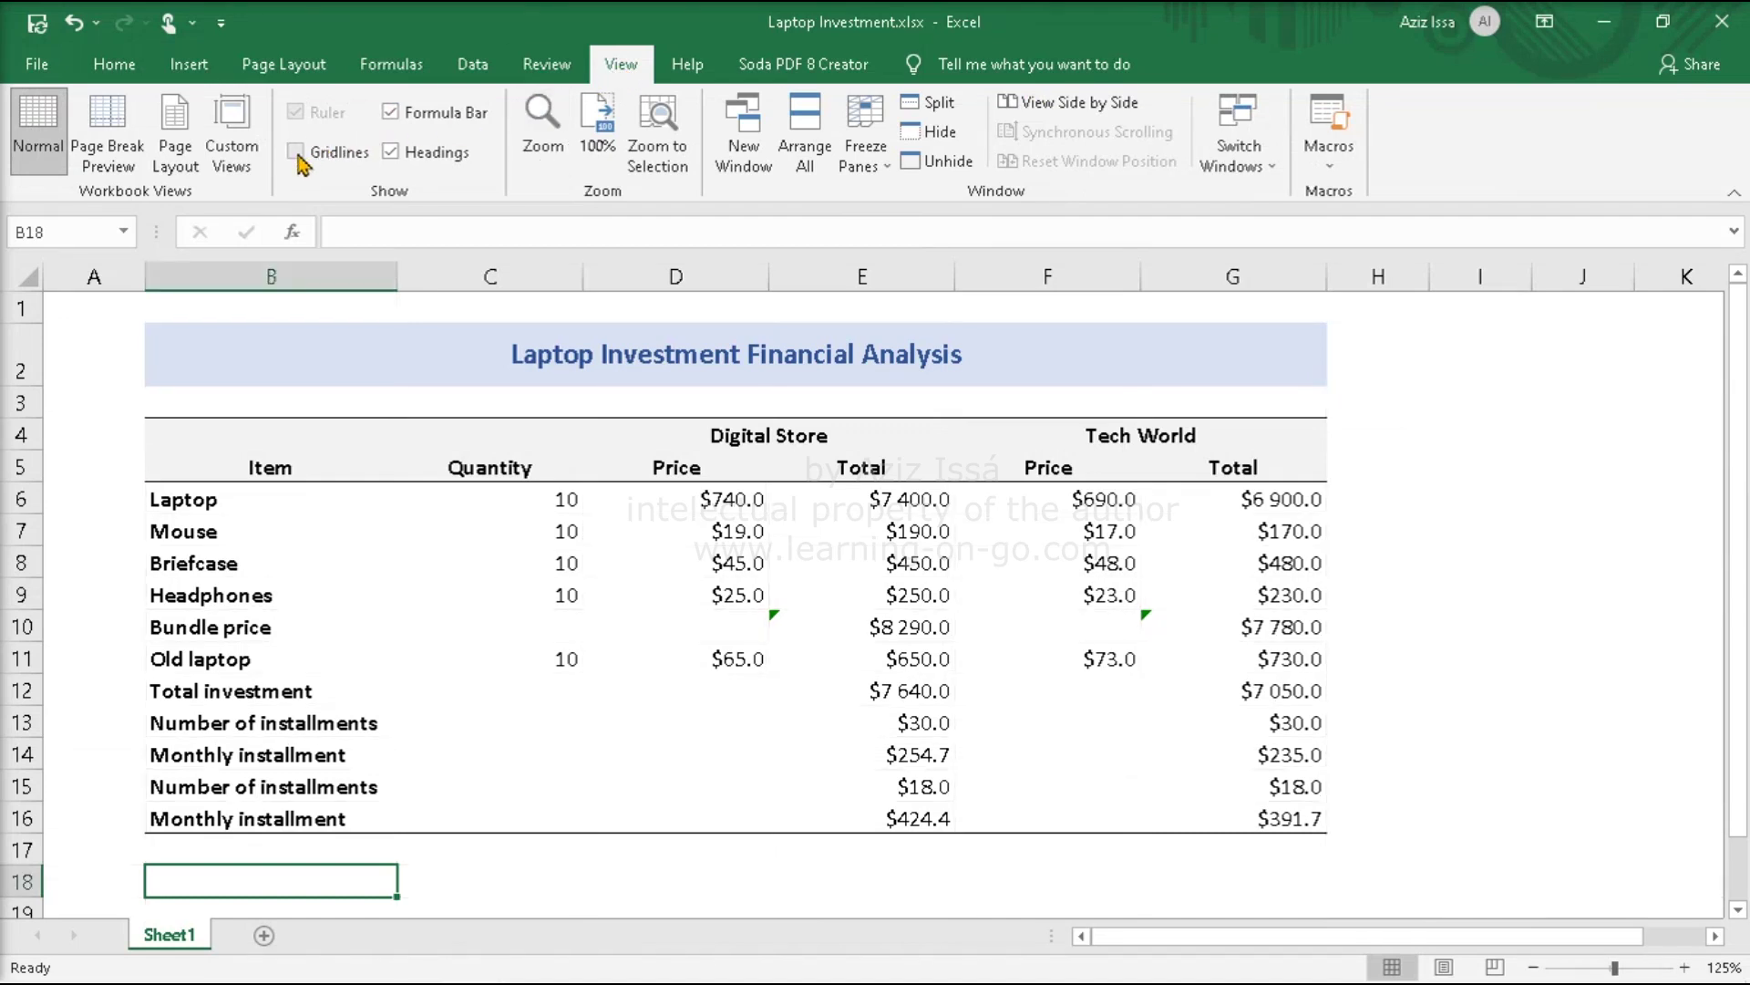
left_click(1556, 729)
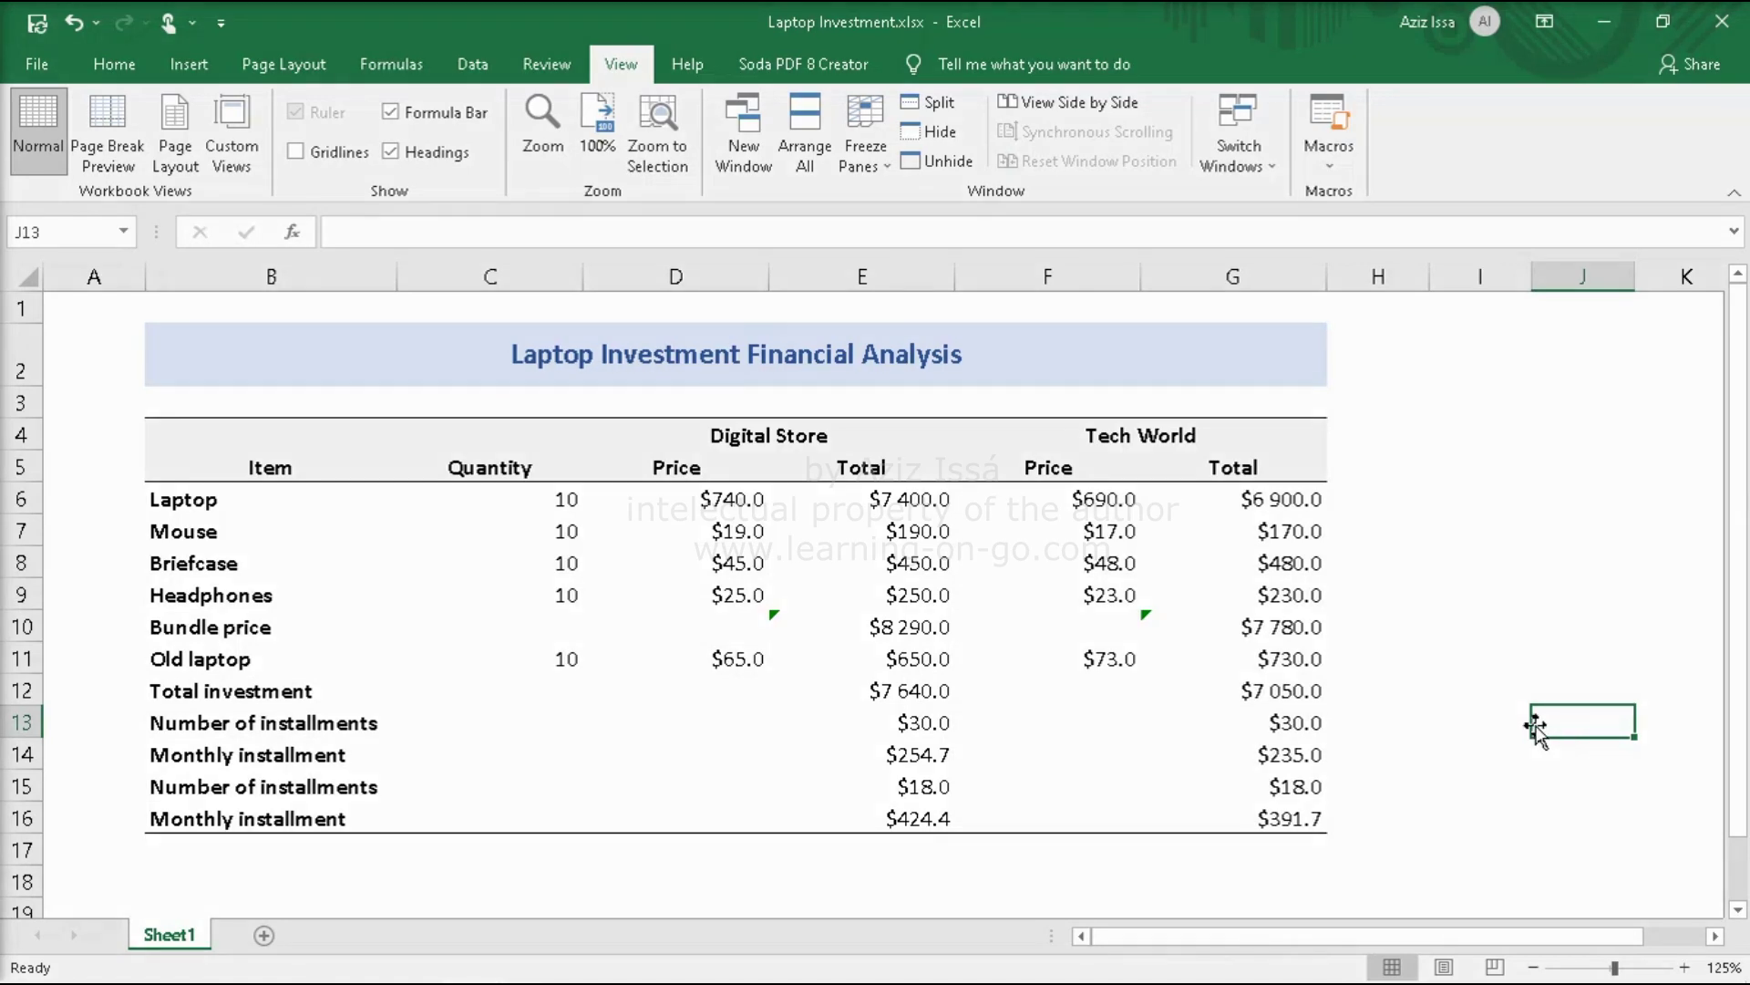
left_click(294, 153)
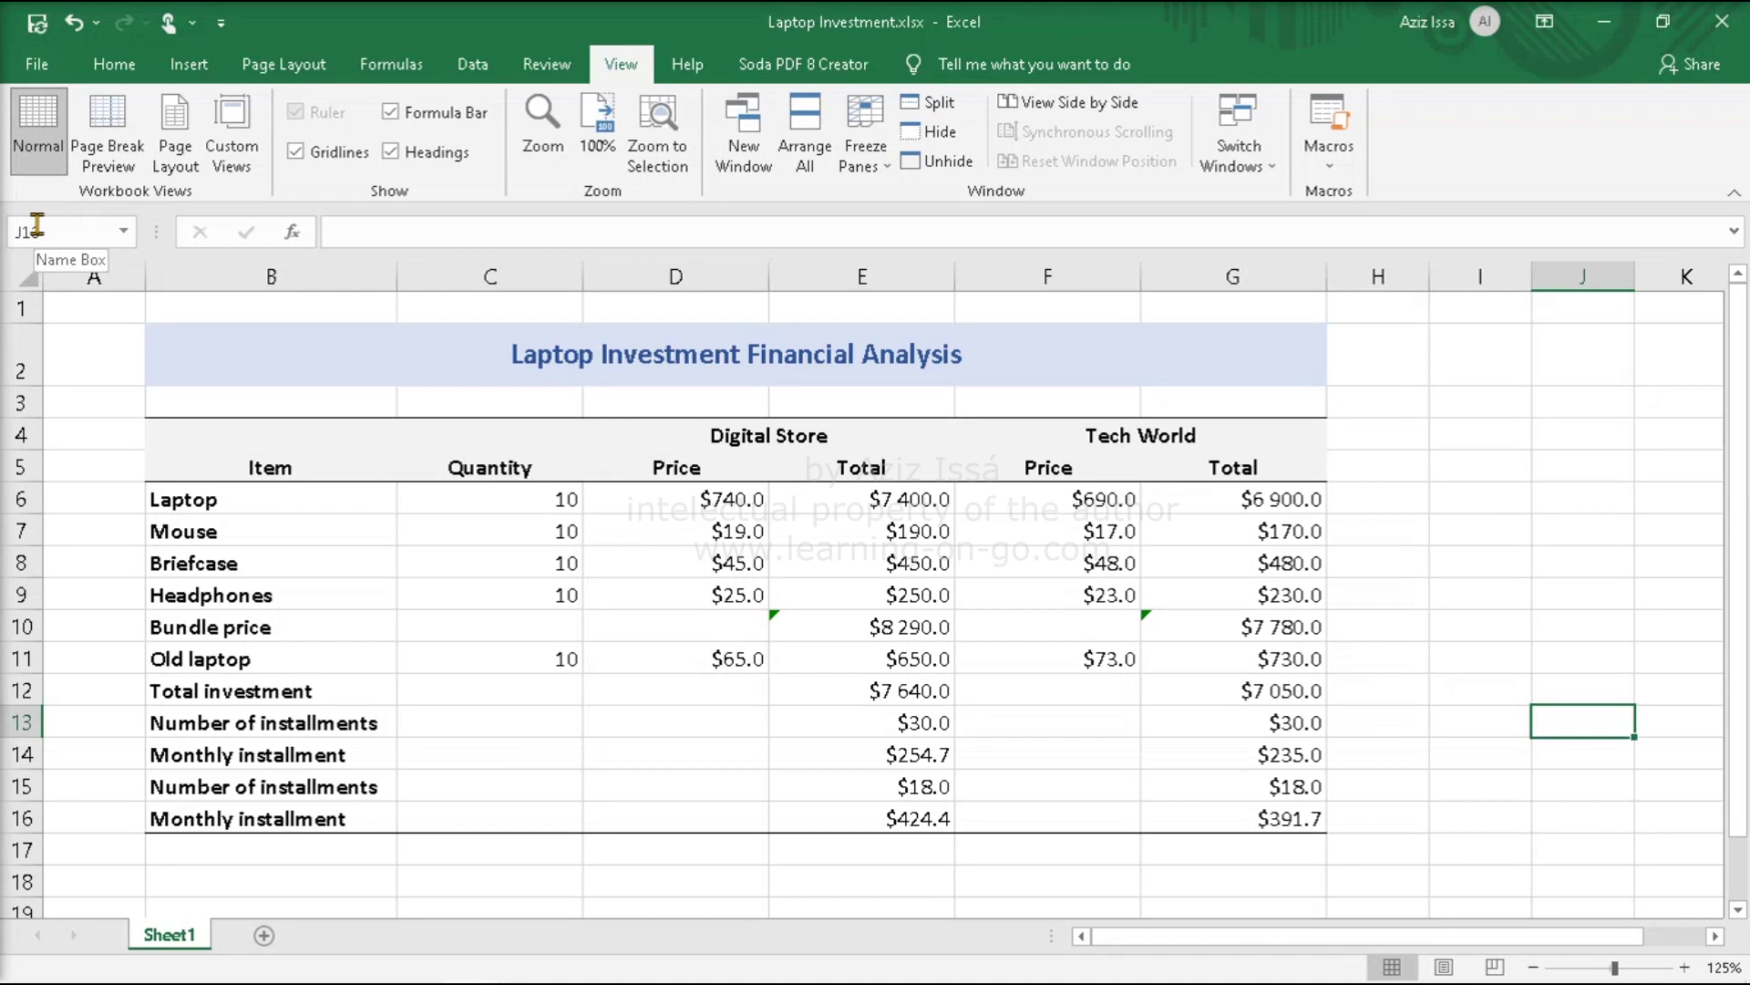
left_click(1668, 679)
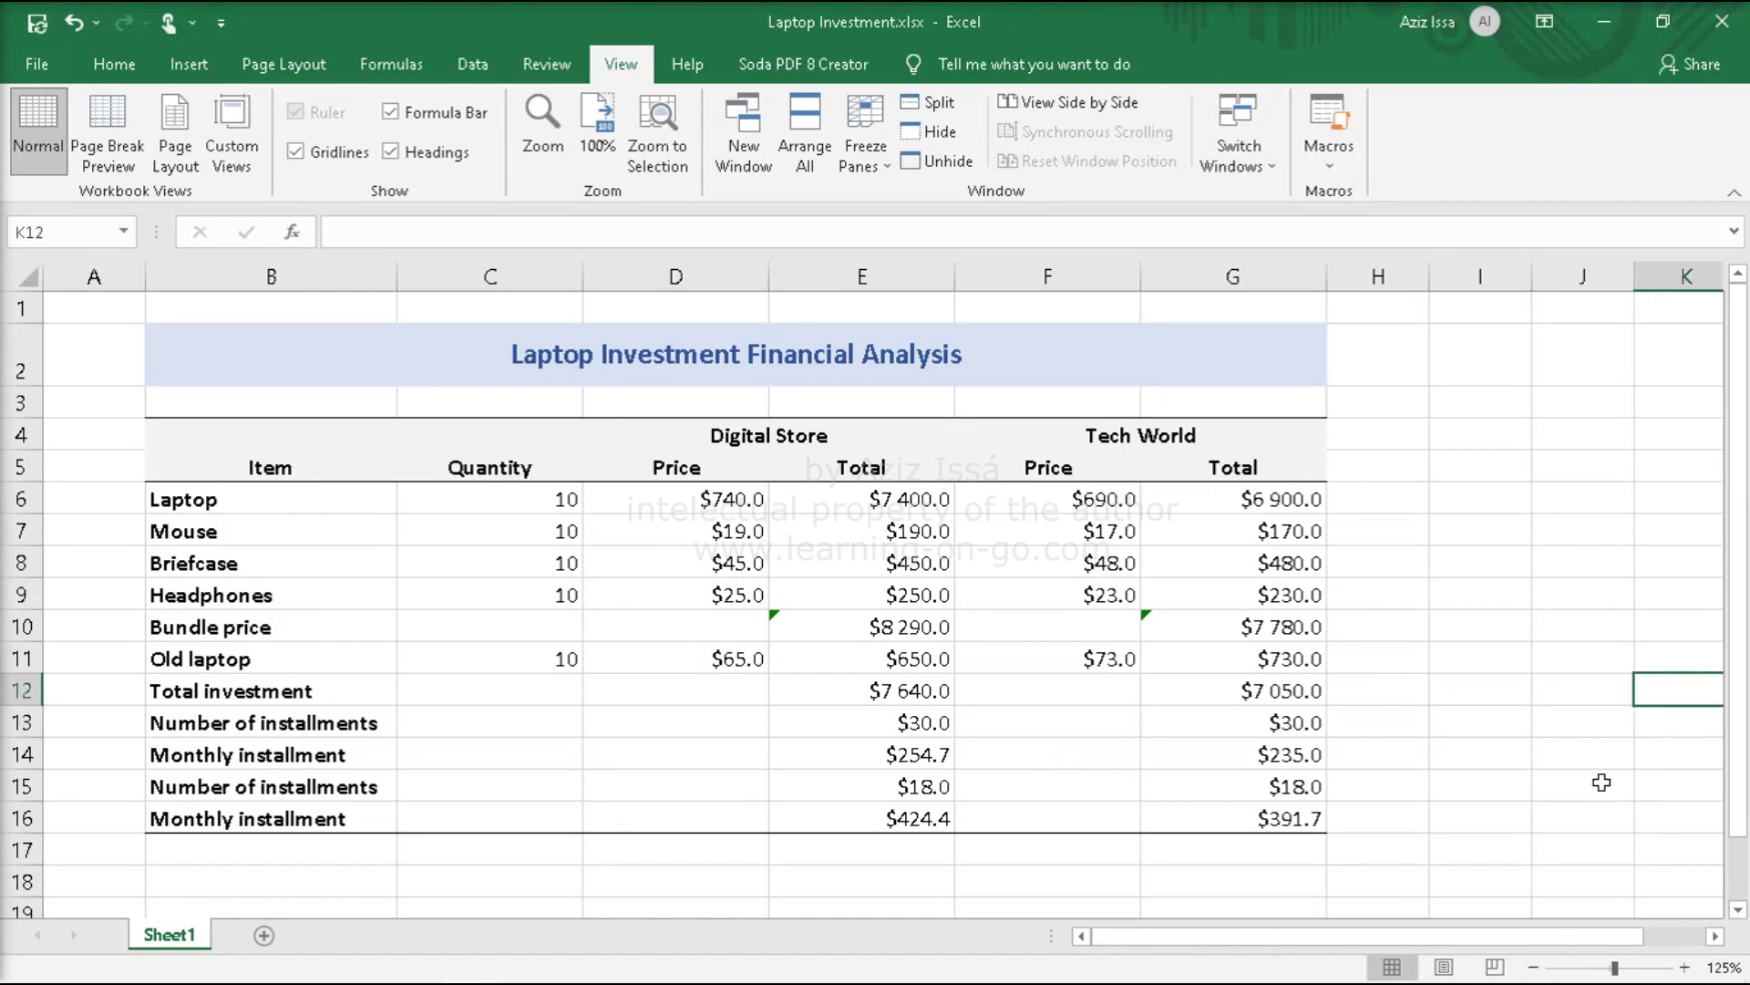